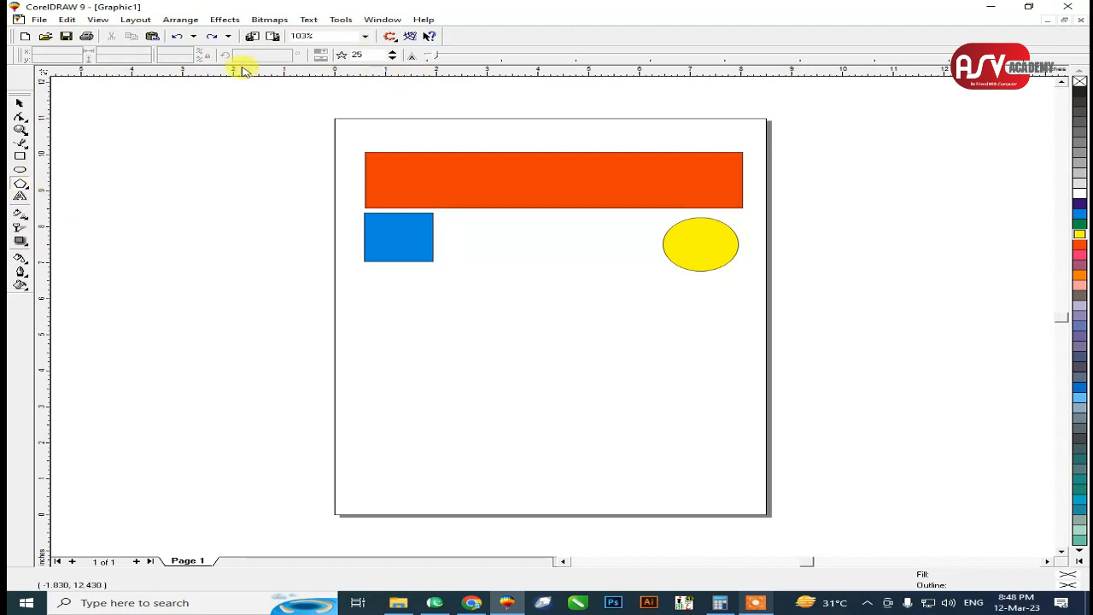
Try a 25-sided polygon about 3.7 by 2.8 inches in the empty area below the coloured shapes, and undo it
left_click(29, 185)
left_click(49, 186)
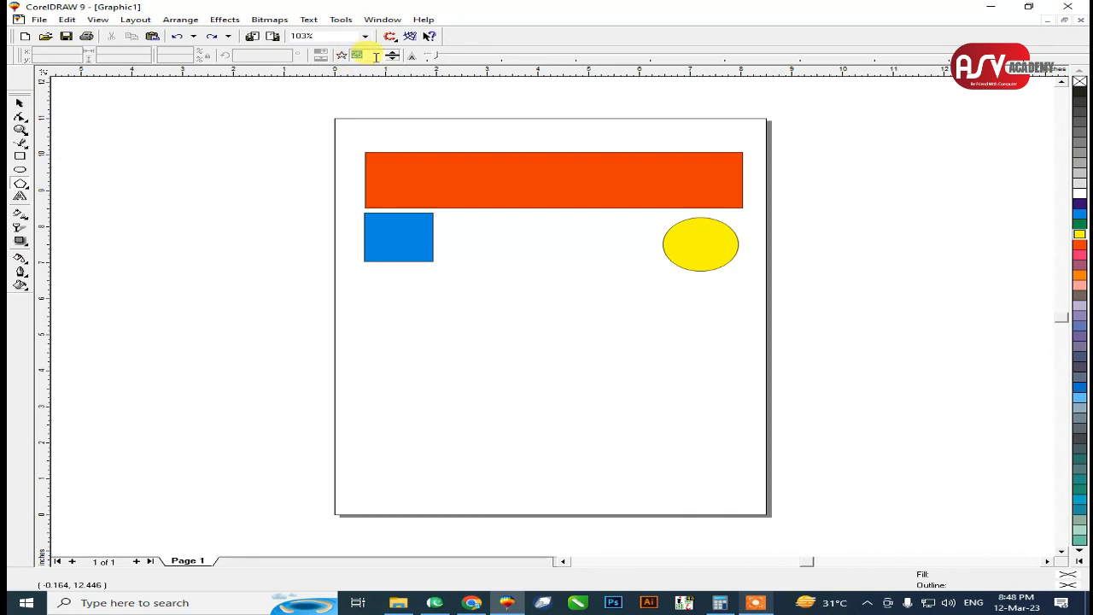
left_click_drag(461, 323, 652, 425)
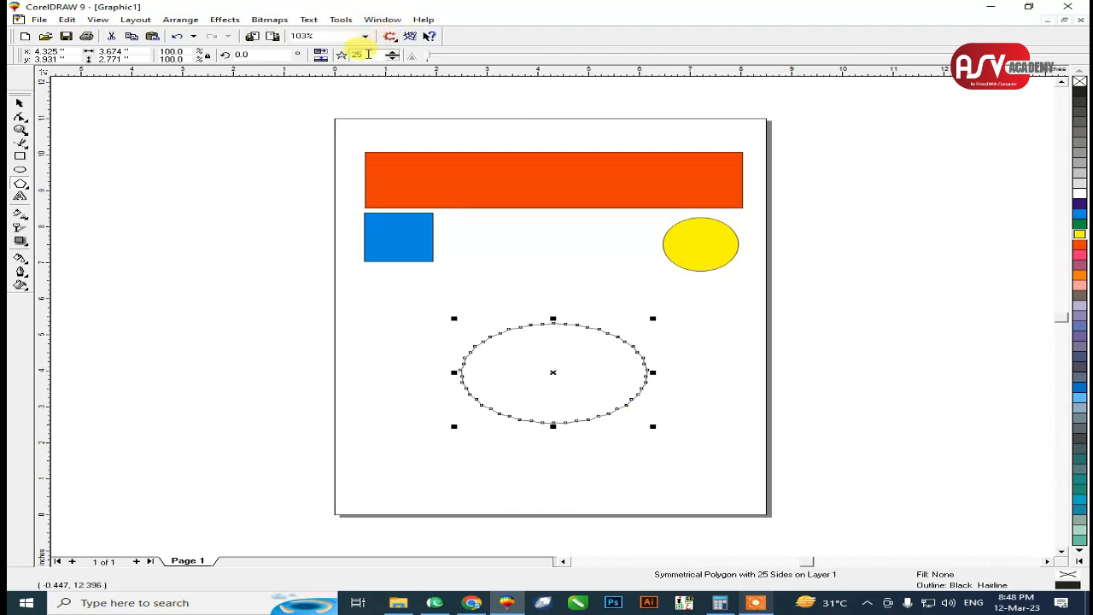
key("ctrl+z")
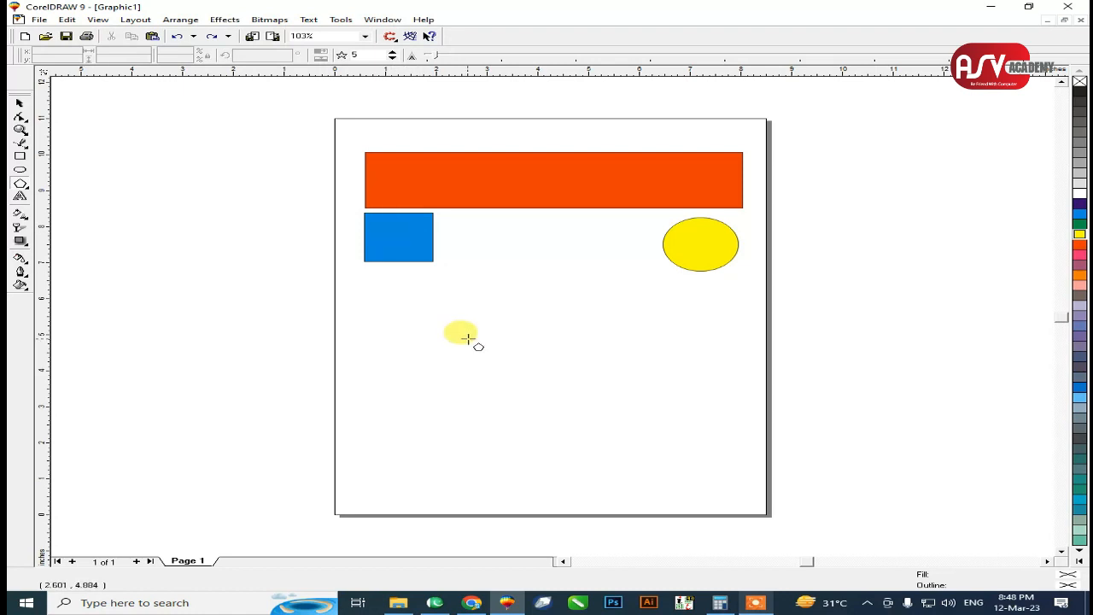
Draw a five-sided polygon about 4.0 by 3.8 inches in the empty area below the coloured shapes
left_click_drag(455, 334, 687, 440)
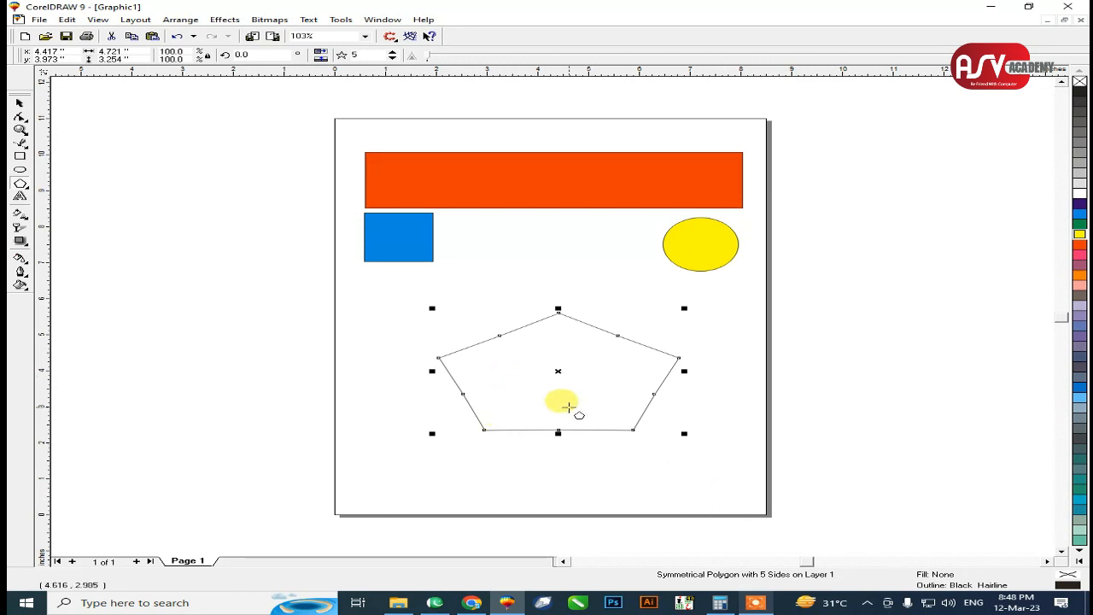
key("ctrl+z")
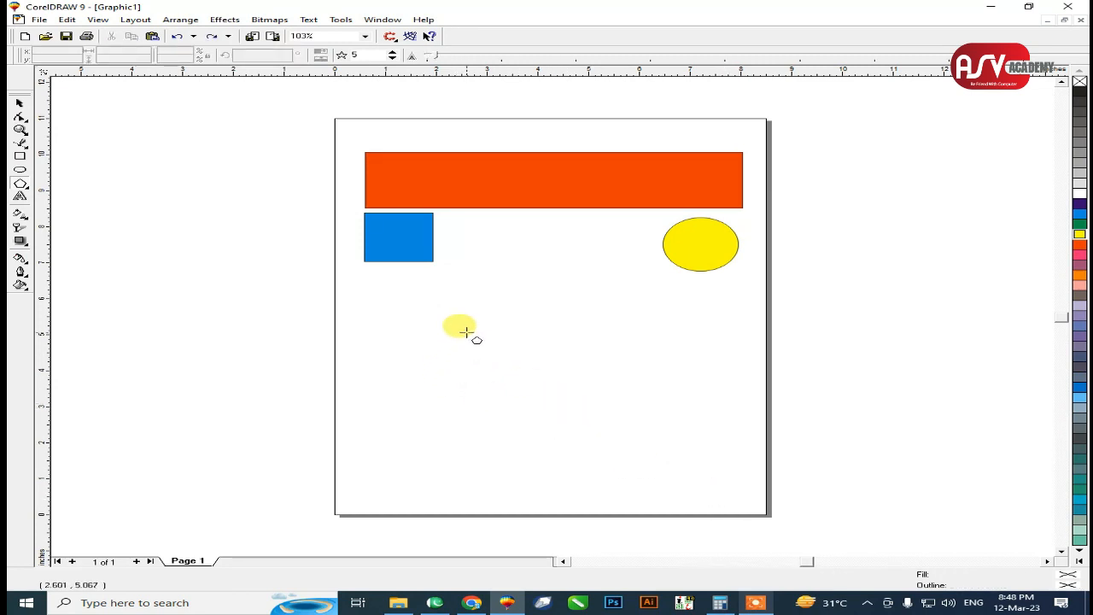
left_click_drag(446, 310, 658, 424)
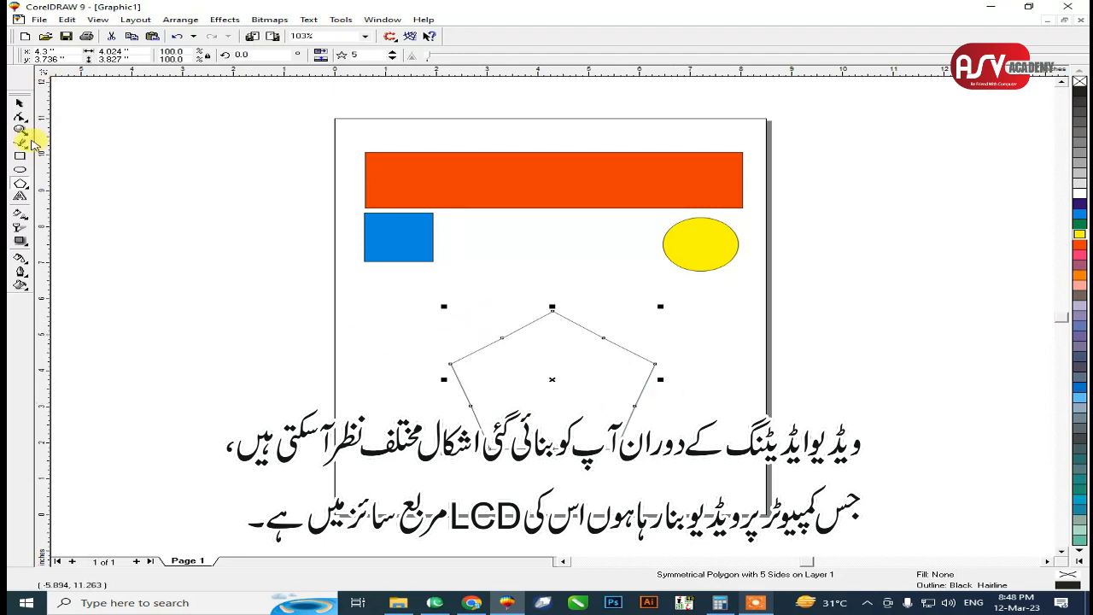
Try to reshape the pentagon by pulling its top vertex downward, and undo the change
left_click(22, 128)
left_click_drag(428, 298, 730, 474)
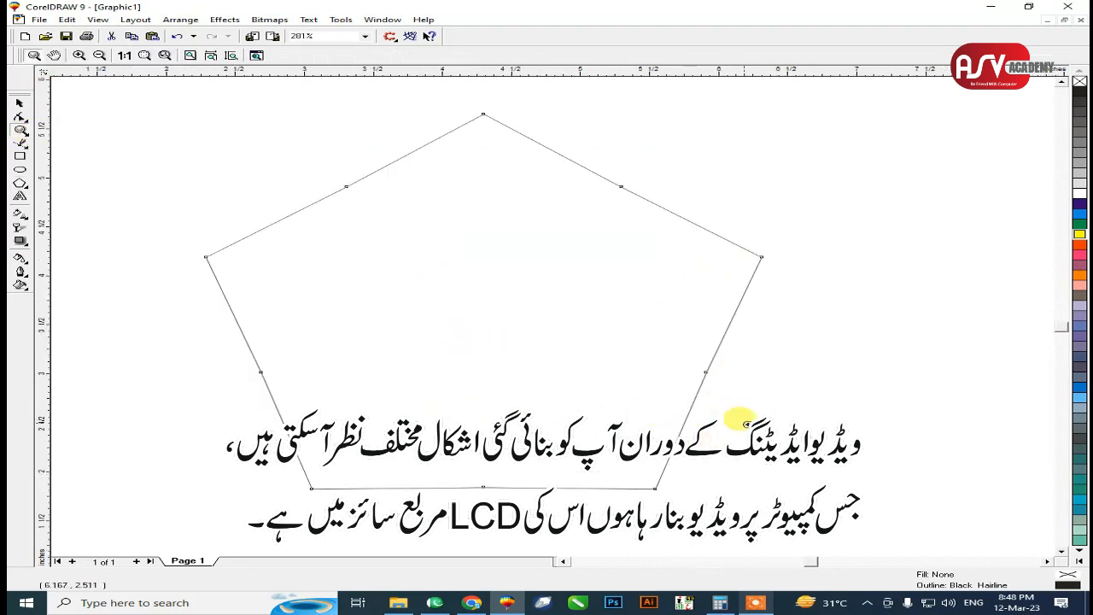
left_click(19, 104)
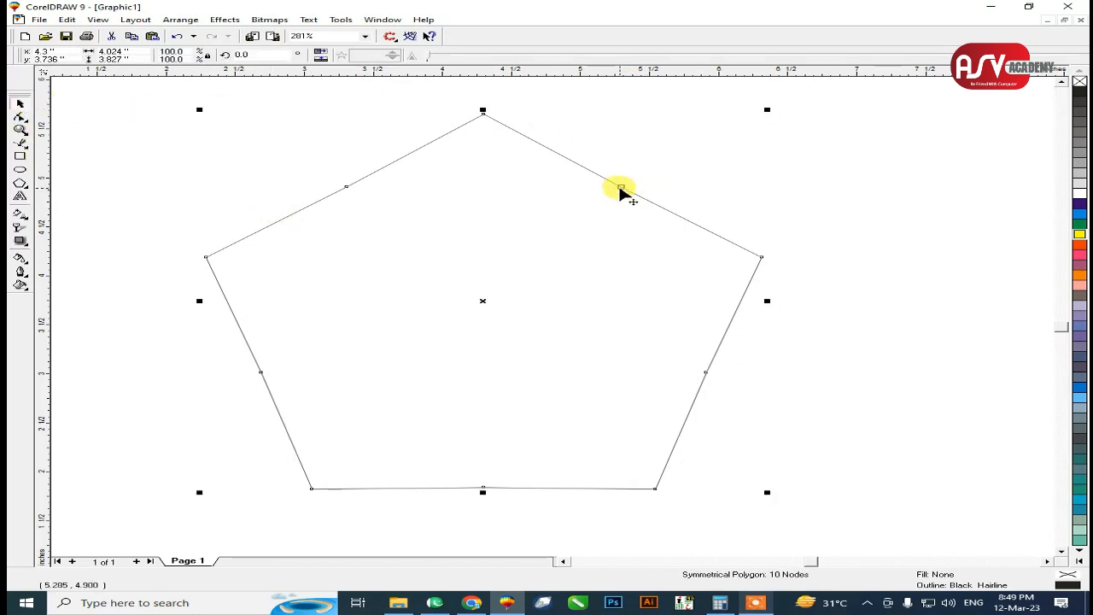
left_click(659, 181)
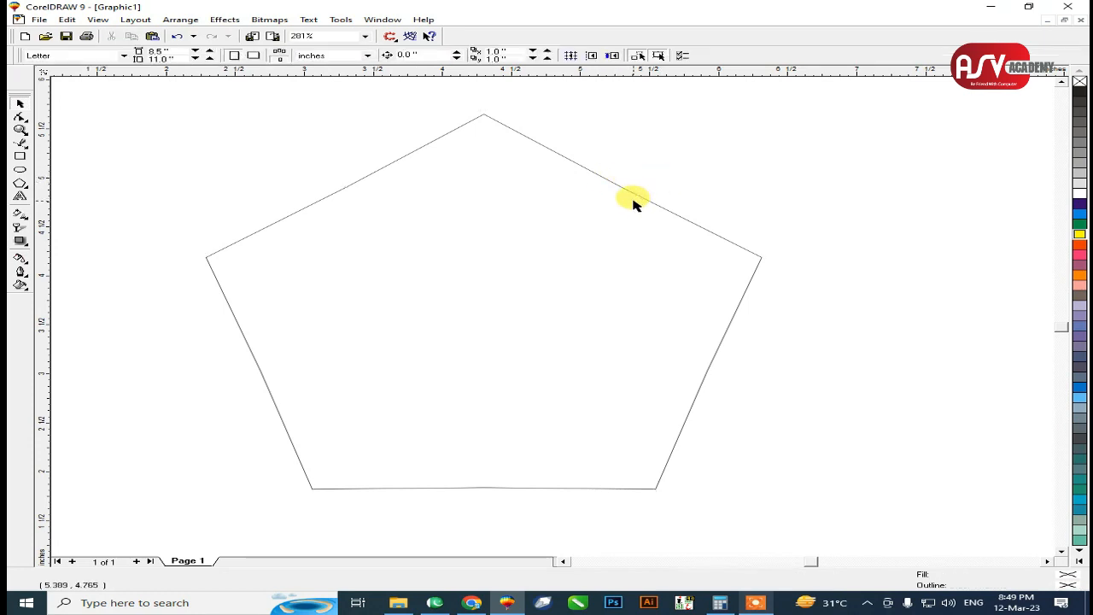
left_click(633, 200)
left_click_drag(485, 114, 488, 159)
key("ctrl+z")
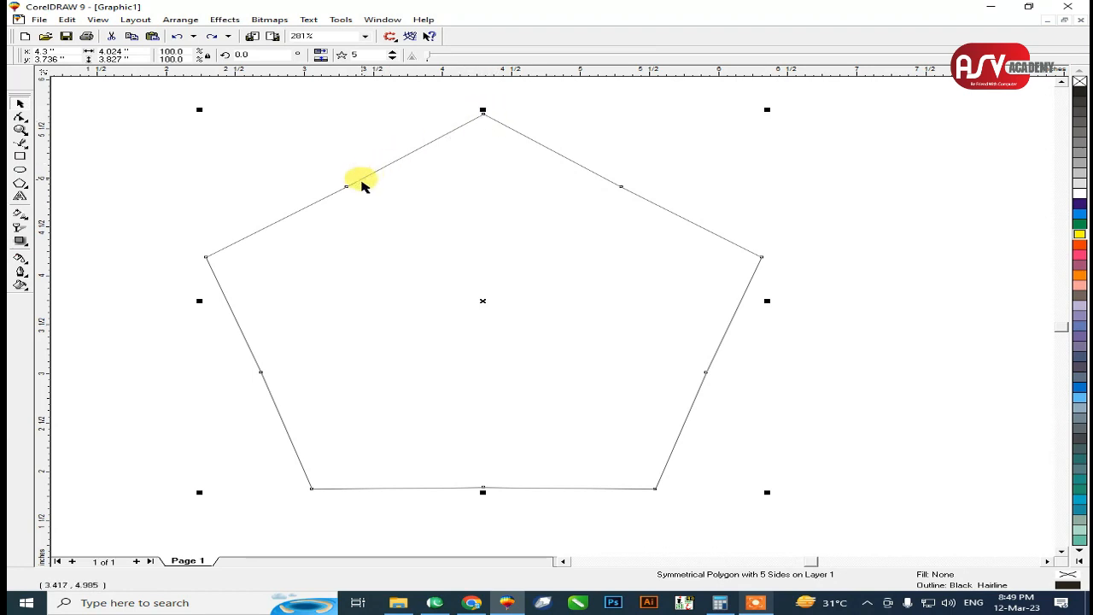
Try pulling the midpoint node on the pentagon's upper-left side inward to form a star, and undo it
left_click(347, 187)
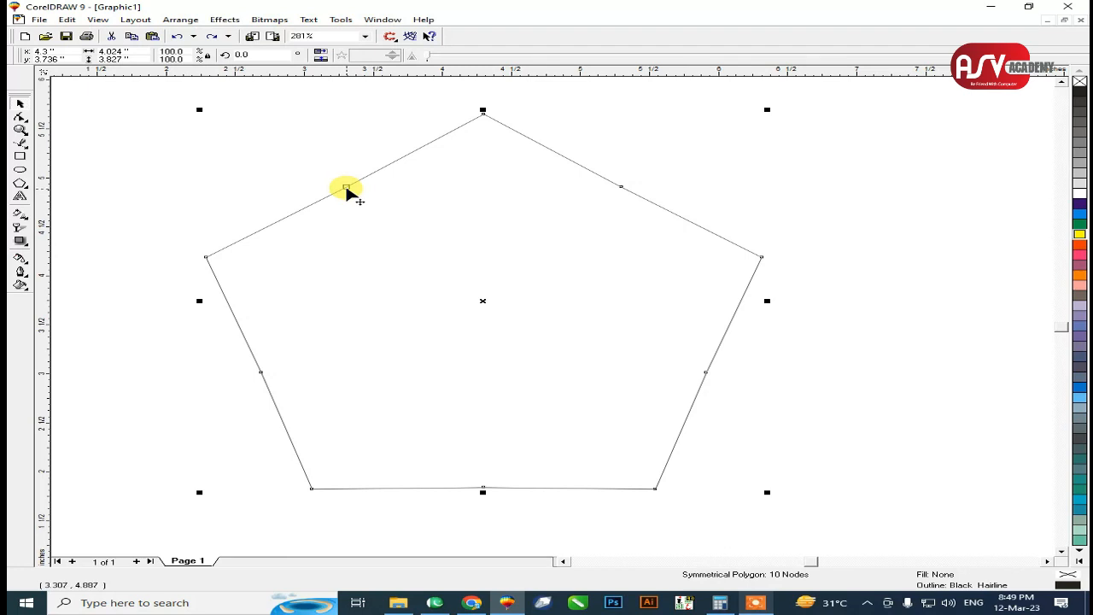
key("space")
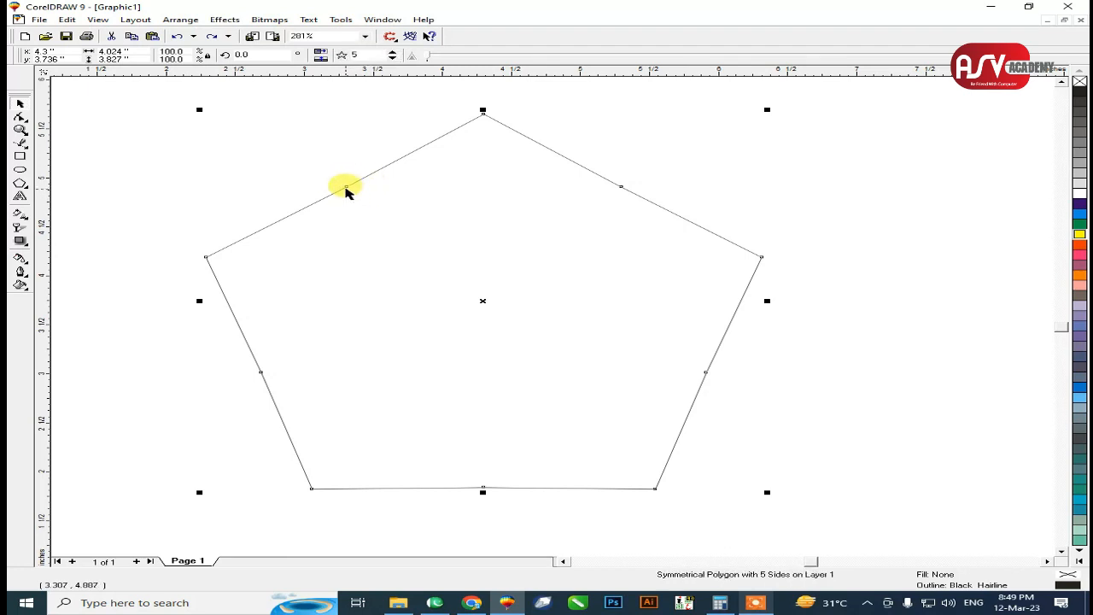
key("space")
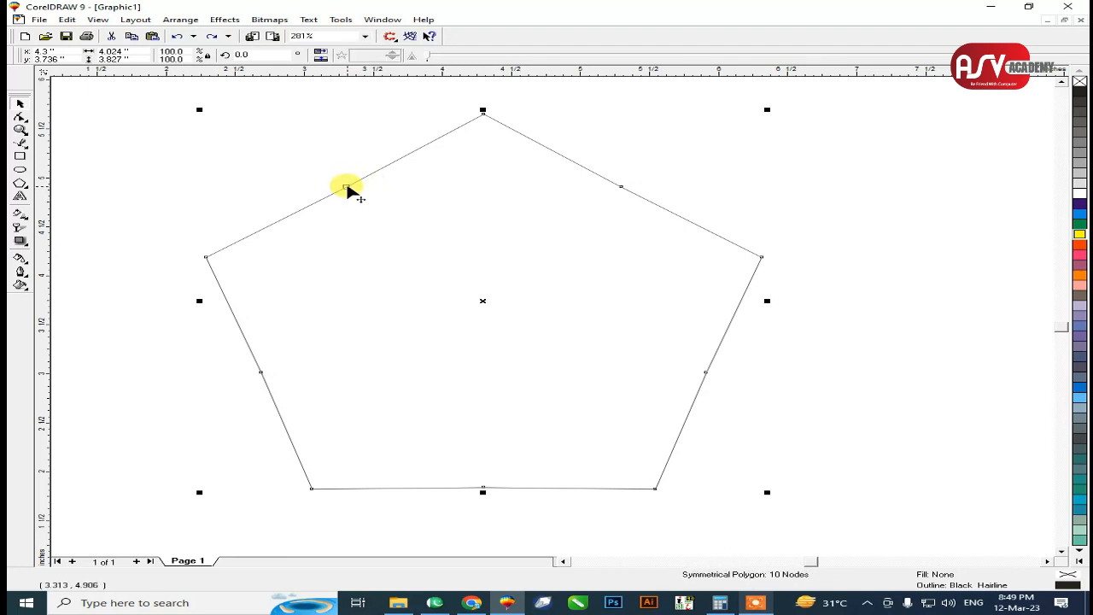
key("space")
key("space")
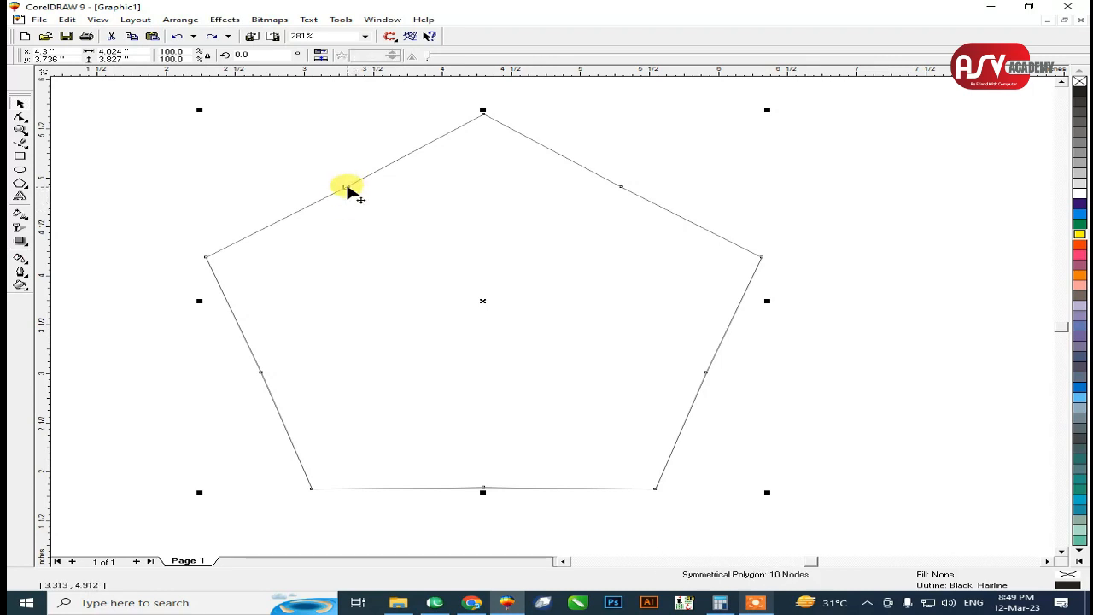
left_click_drag(346, 187, 430, 297)
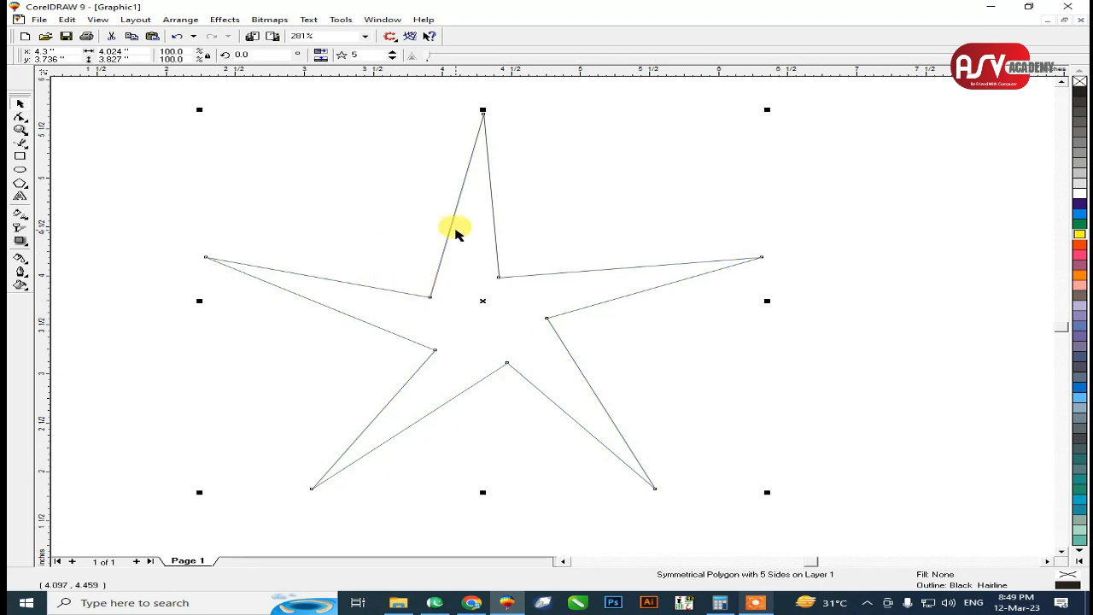
key("ctrl+z")
Pull the midpoint node of the pentagon's upper-left side inward to form an even five-pointed star, and fill it orange-red
left_click_drag(346, 186, 460, 246)
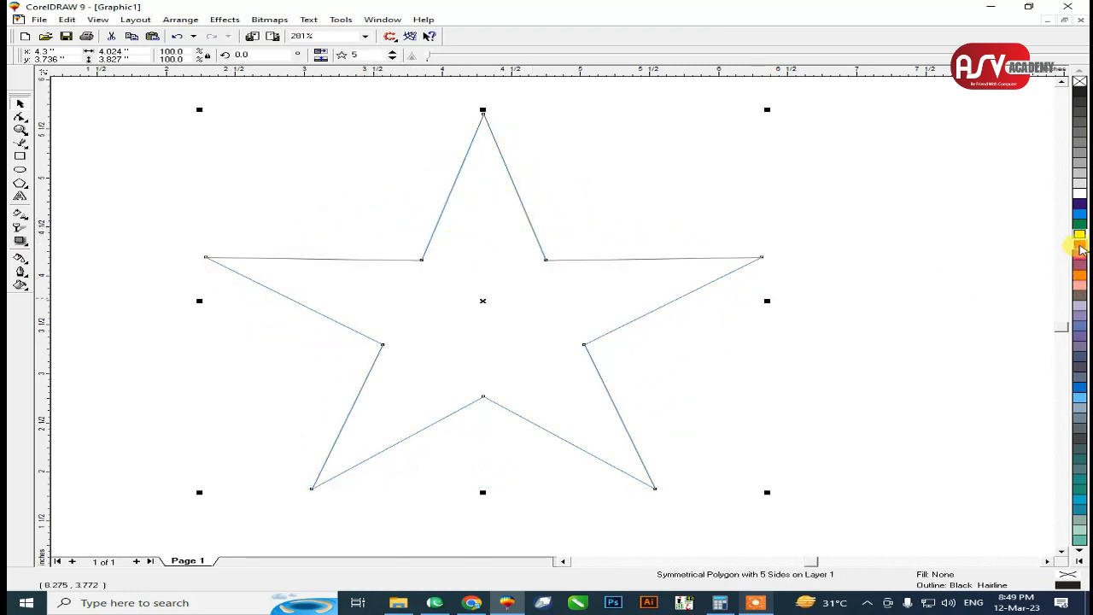
left_click(1080, 247)
key("shift+F4")
key("Escape")
Shrink the star and place it just left of the yellow ellipse, in line with it
left_click_drag(592, 402, 670, 331)
left_click_drag(522, 383, 625, 249)
left_click(692, 239, "shift")
left_click(572, 244)
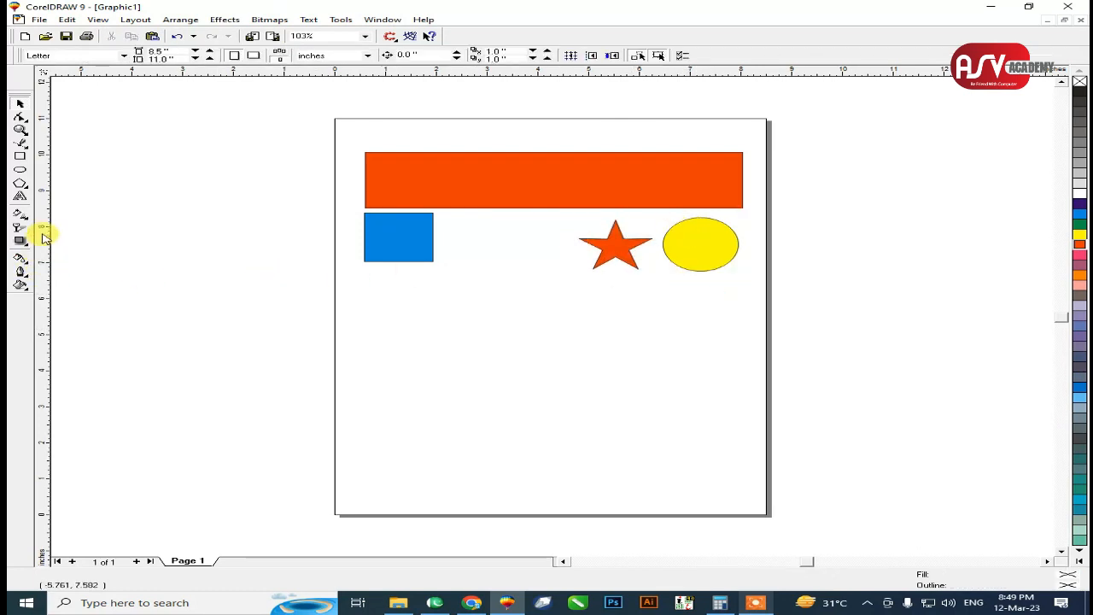
Draw a 25-sided polygon about 2.3 by 1.5 inches below the blue rectangle
left_click(20, 183)
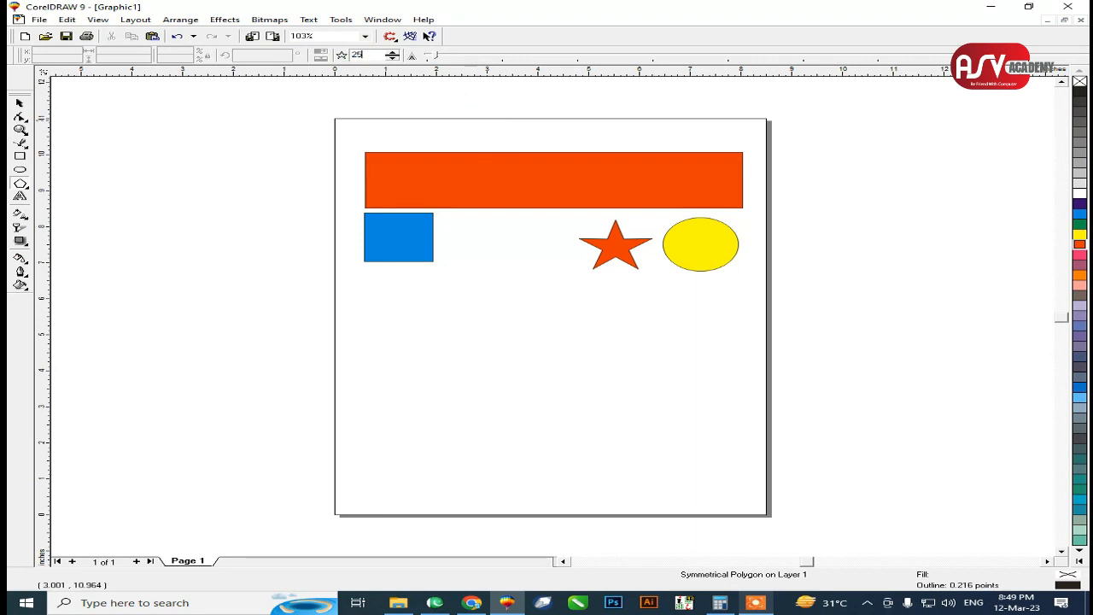
key("Return")
left_click_drag(364, 274, 483, 330)
key("F2")
left_click_drag(345, 247, 585, 373)
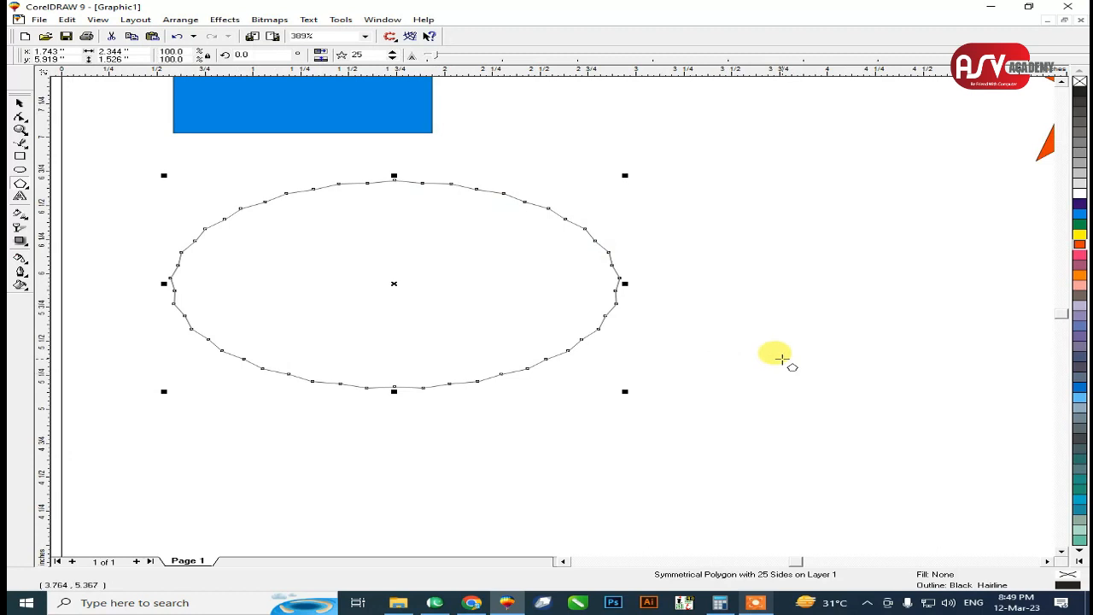
key("F3")
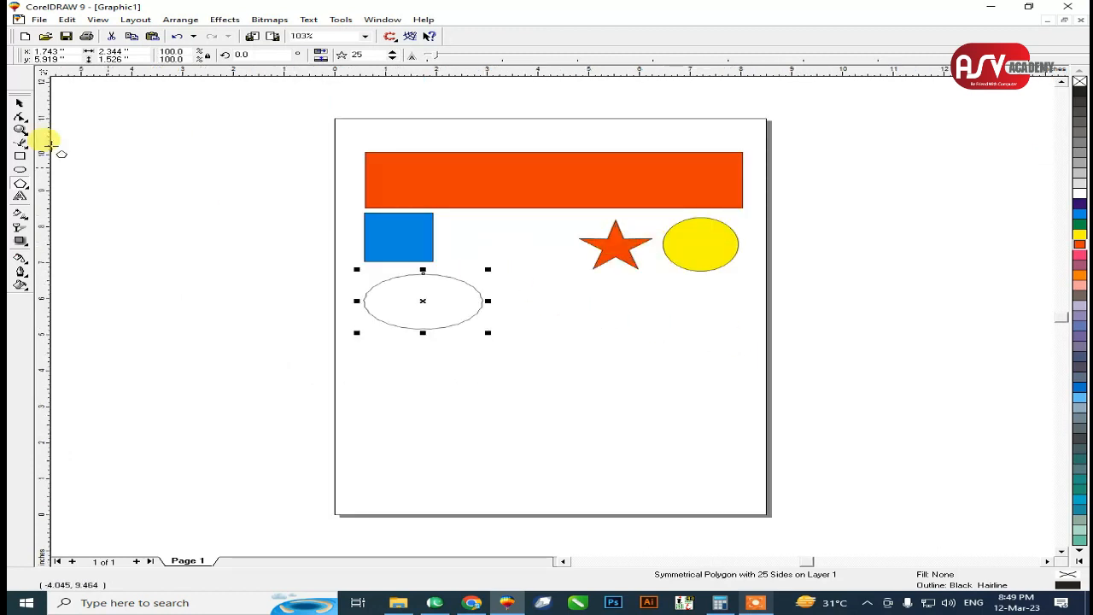
Pull a midpoint node of the 25-sided polygon slightly inward to form a starburst, and fill it green
left_click(21, 129)
left_click_drag(355, 260, 512, 331)
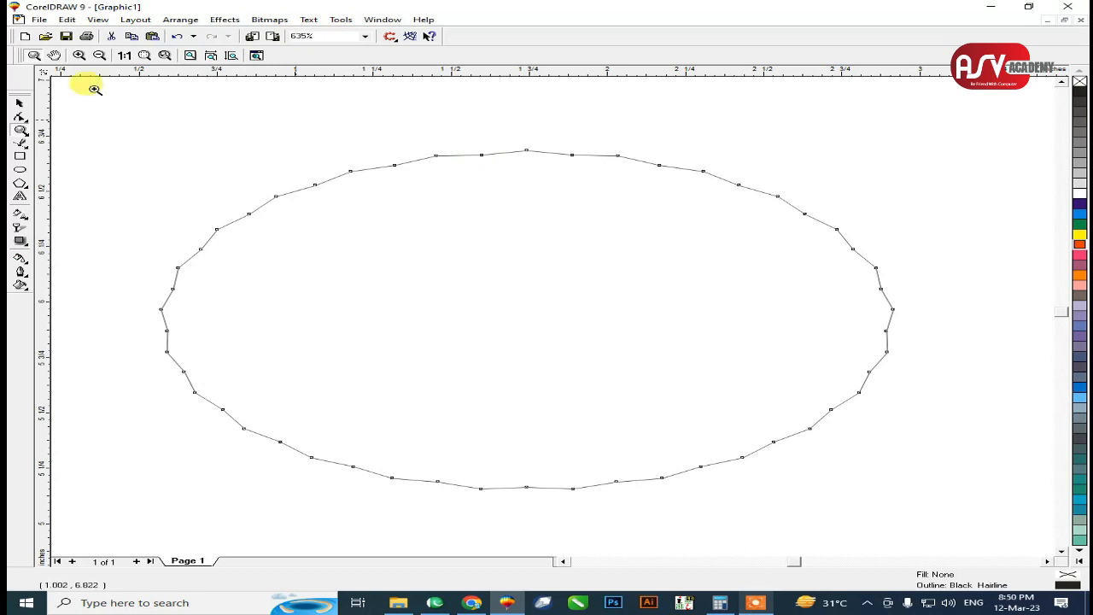
left_click(21, 102)
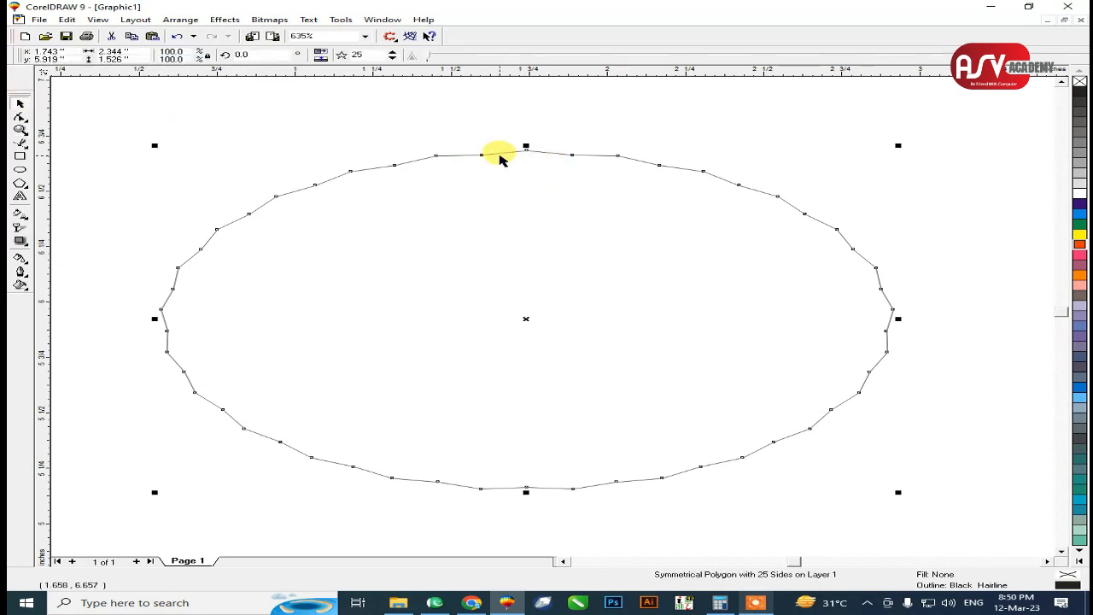
key("F10")
left_click_drag(483, 155, 491, 183)
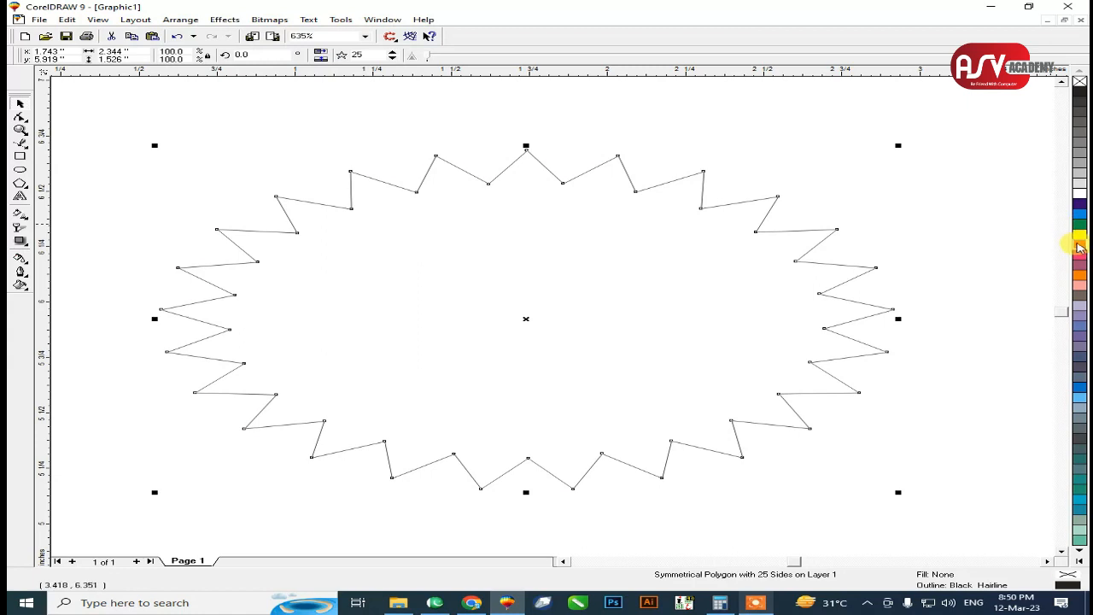
left_click(1079, 247)
left_click(1079, 226)
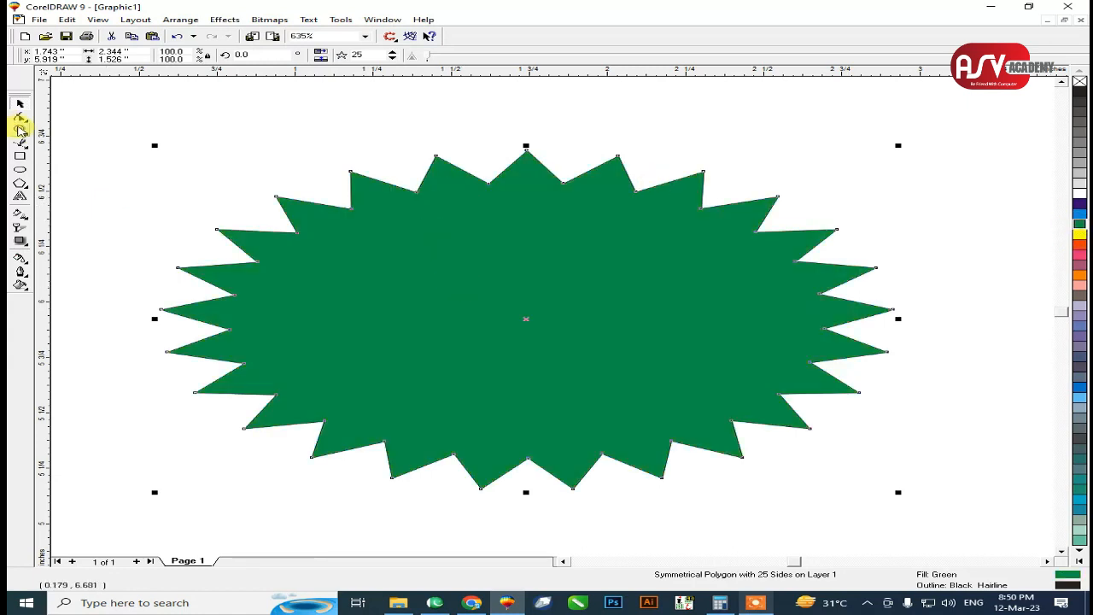
Move the green starburst into the row between the blue rectangle and the orange-red star
left_click(20, 130)
left_click(100, 56)
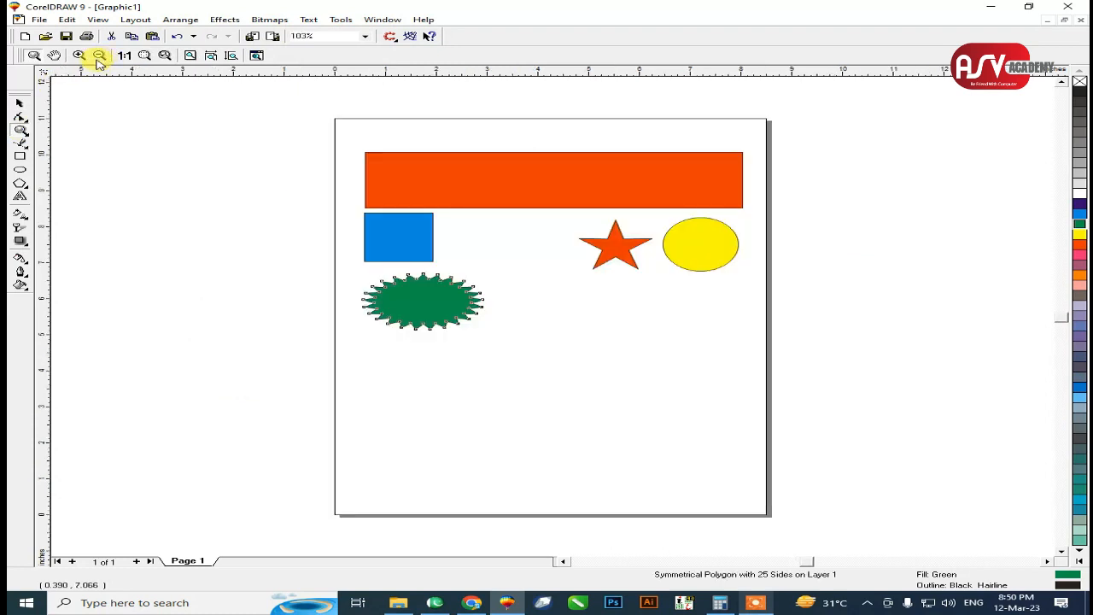
left_click(20, 104)
left_click(586, 326)
left_click_drag(437, 307, 513, 248)
left_click(522, 320)
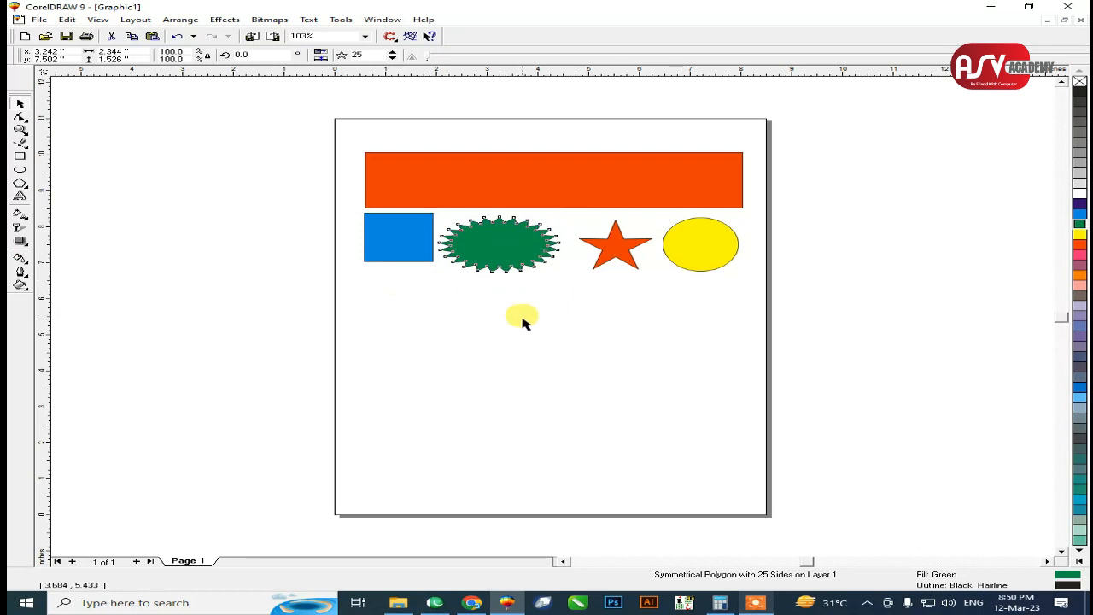
Draw a trial graph paper grid of 1 column and 5 rows below the shapes, and delete it
left_click(22, 194)
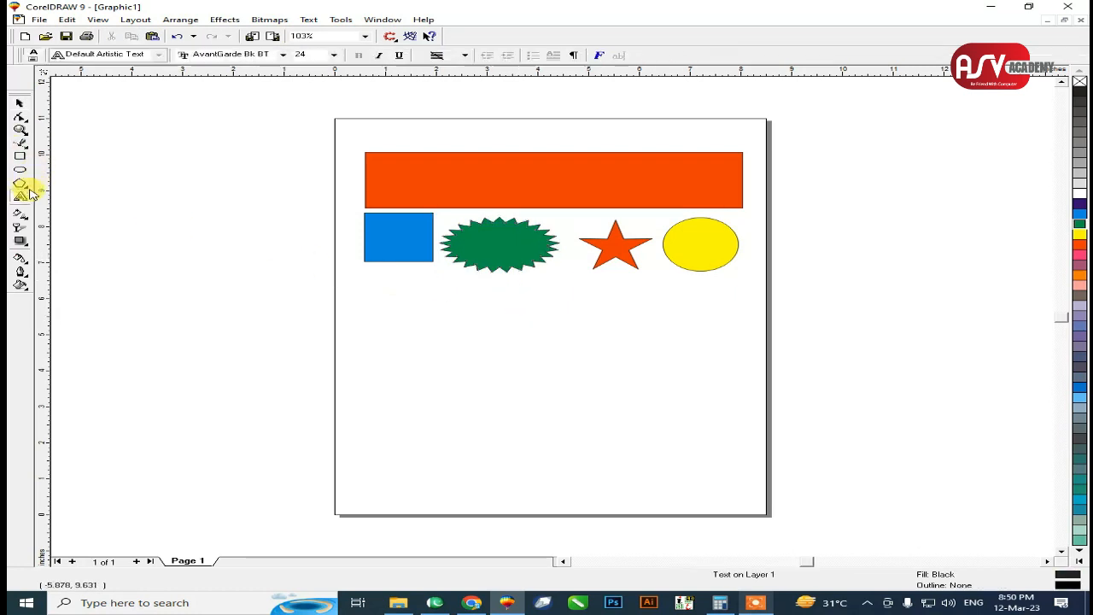
left_click(23, 184)
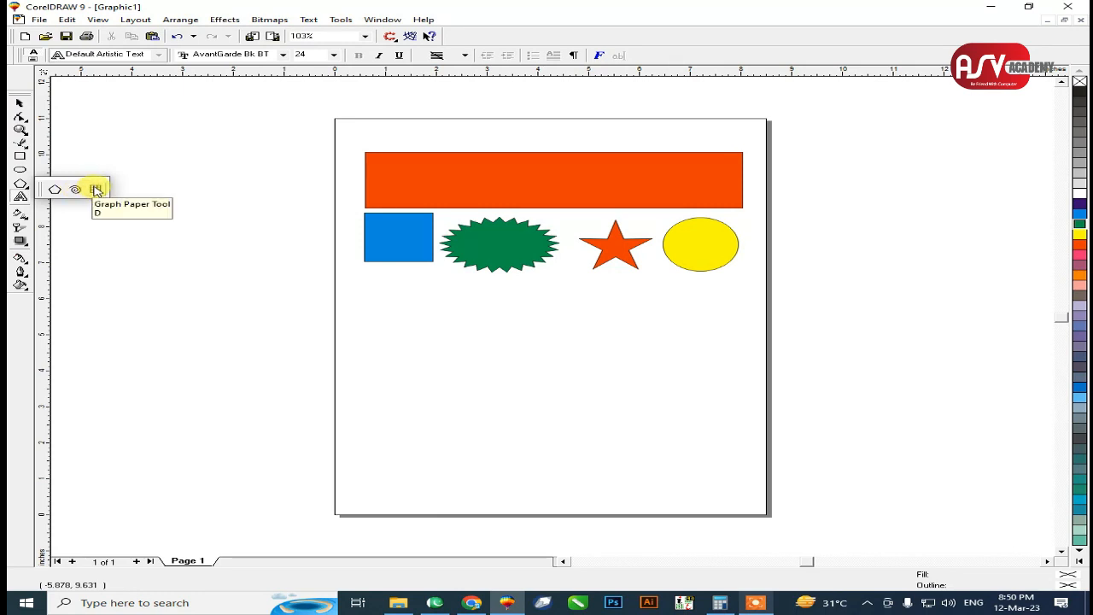
left_click(99, 190)
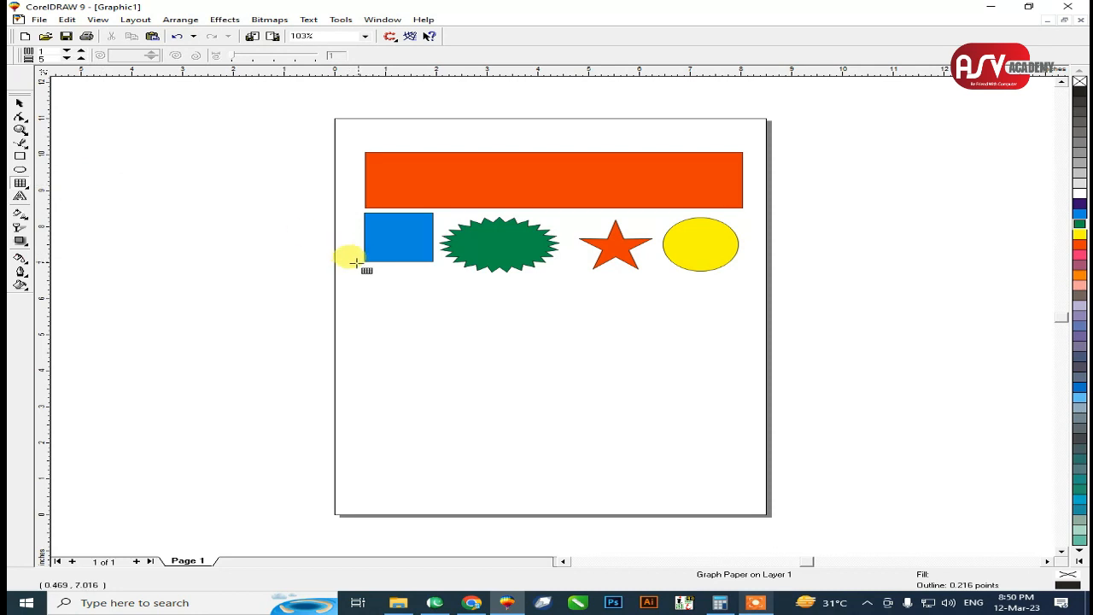
left_click_drag(375, 288, 734, 382)
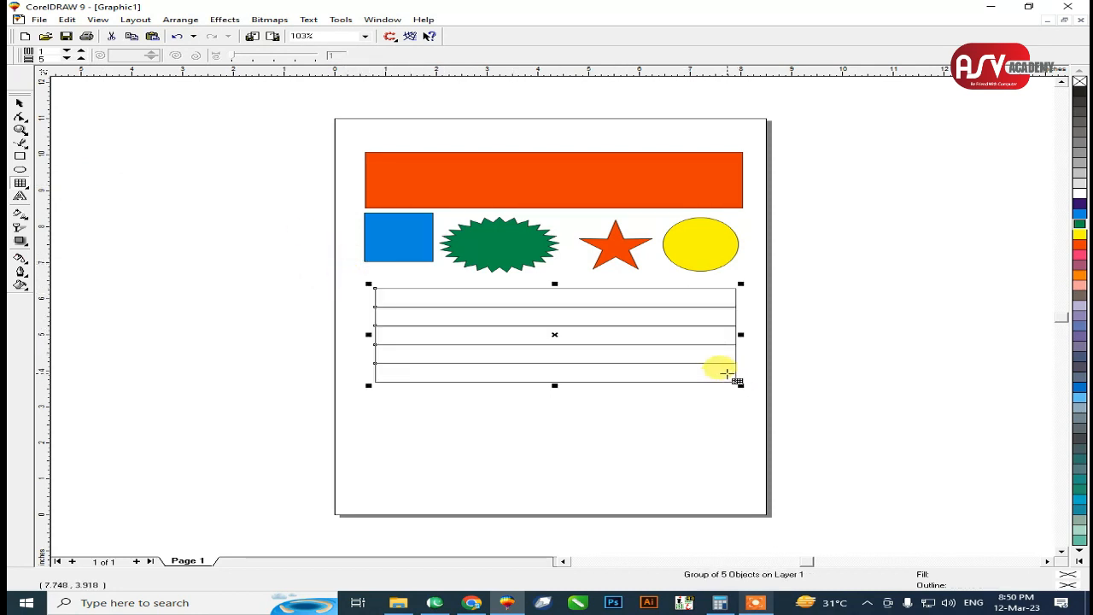
key("Delete")
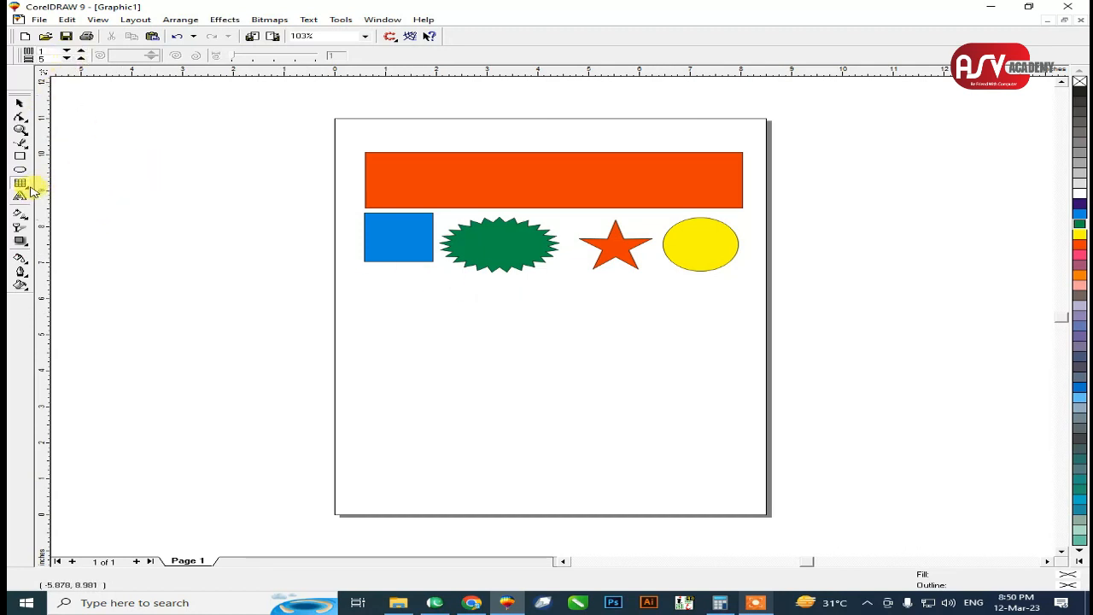
Draw a graph paper grid of 5 columns and 10 rows across the page below the row of shapes
left_click_drag(20, 183, 89, 187)
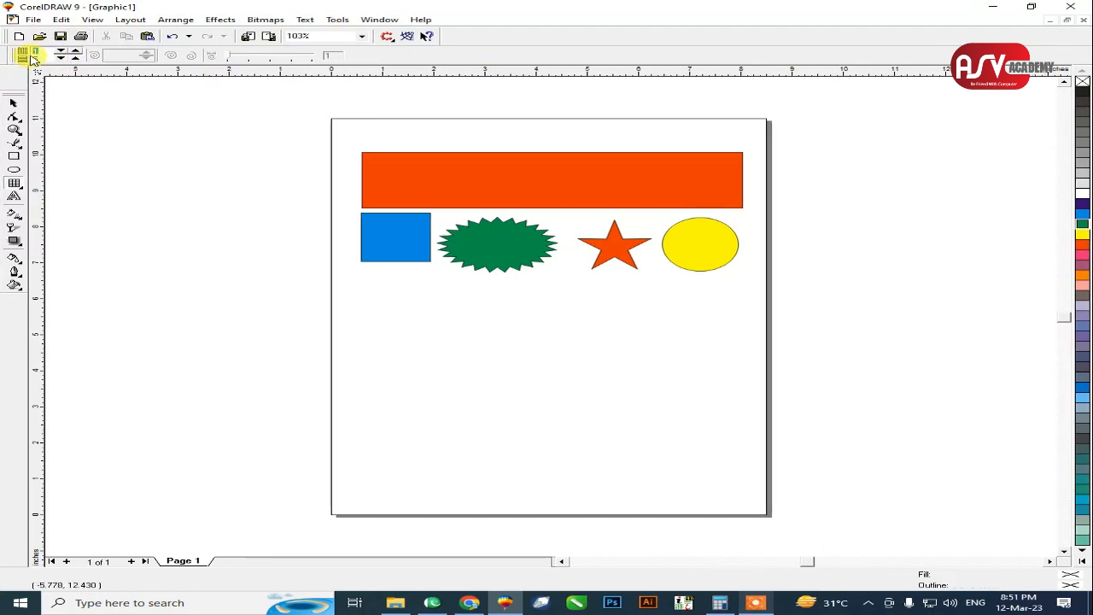
left_click_drag(44, 59, 5, 60)
type("10")
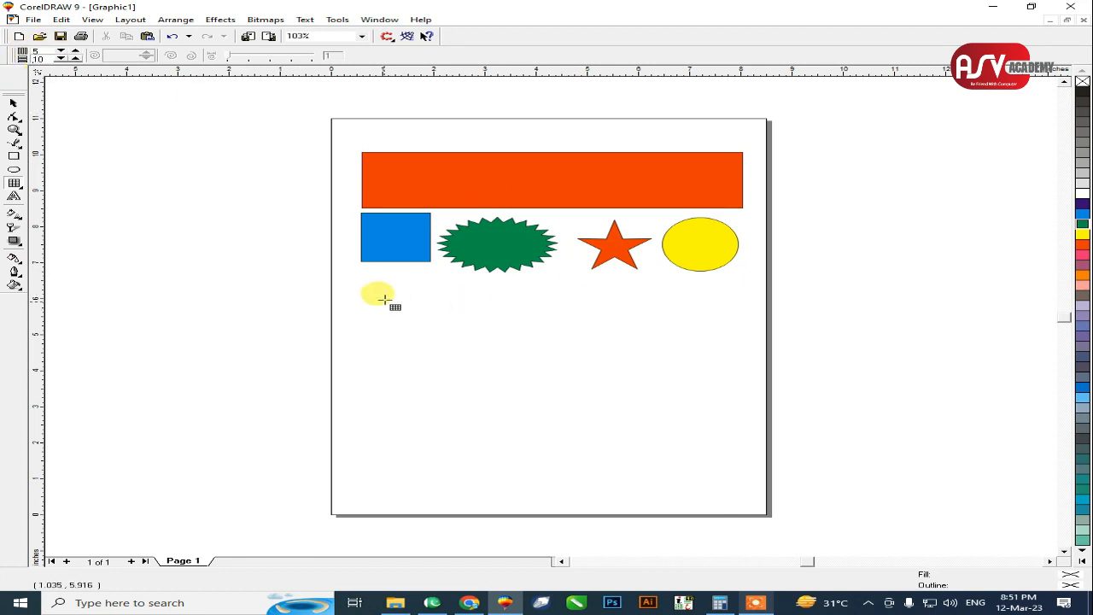
left_click_drag(359, 299, 739, 483)
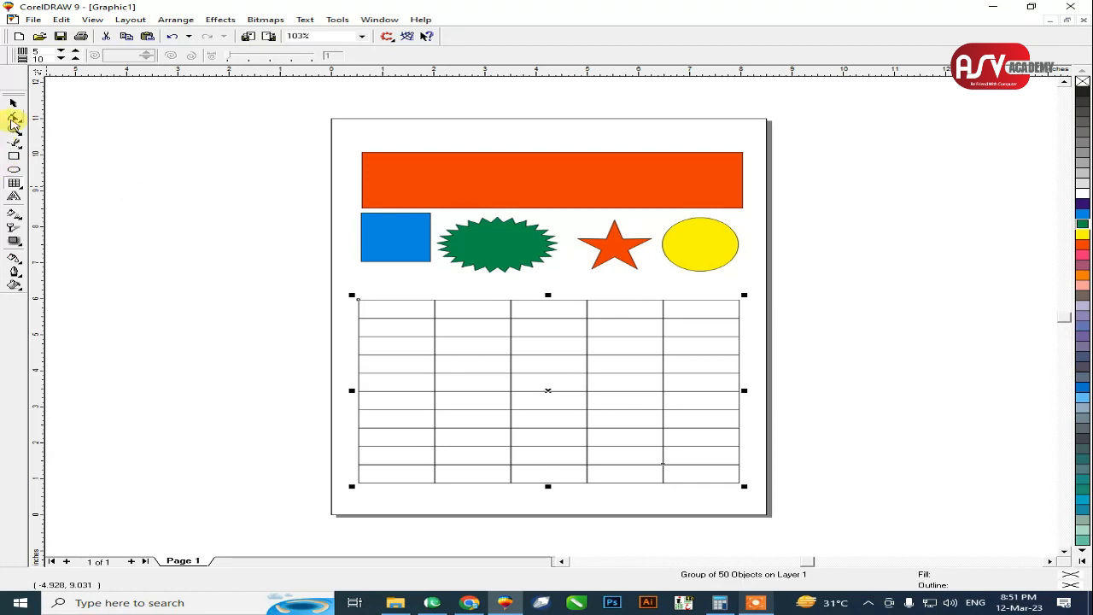
Shrink the grid to about 2.8 by 1.9 inches and move it off the page, left of the orange-red rectangle
left_click(13, 102)
left_click_drag(741, 485, 502, 368)
left_click_drag(420, 334, 244, 188)
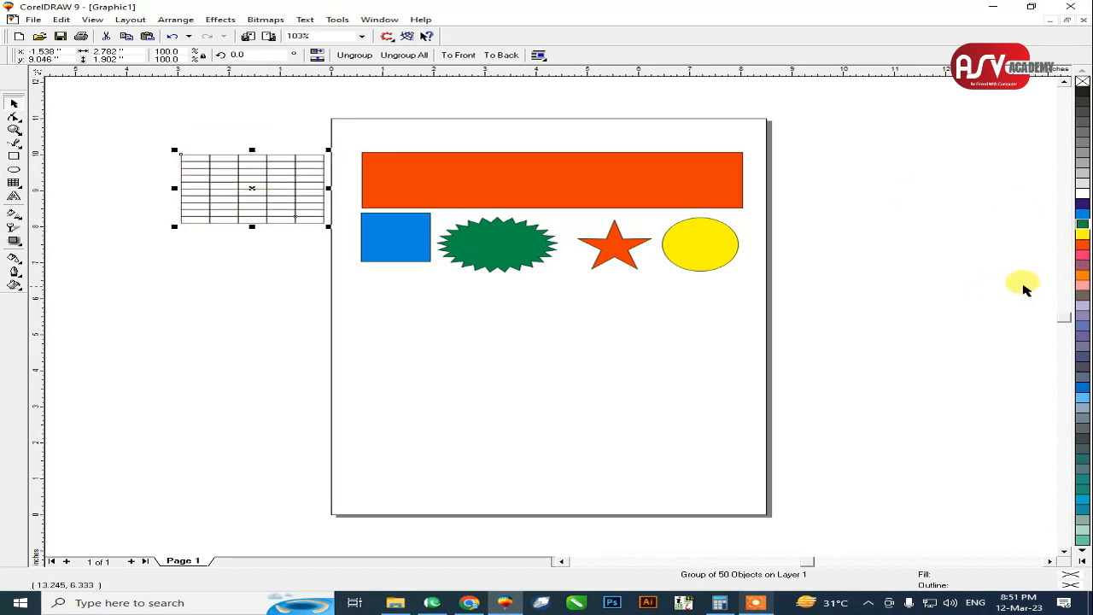
Fill the graph paper grid beside the page with orange and deselect it
left_click(1083, 265)
left_click(1083, 275)
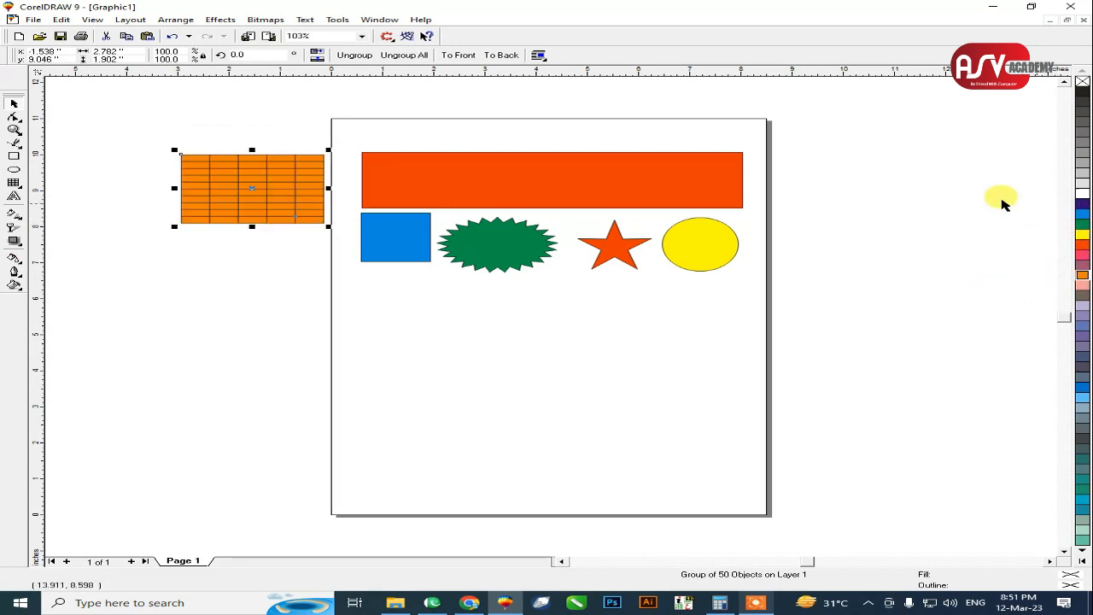
left_click(309, 294)
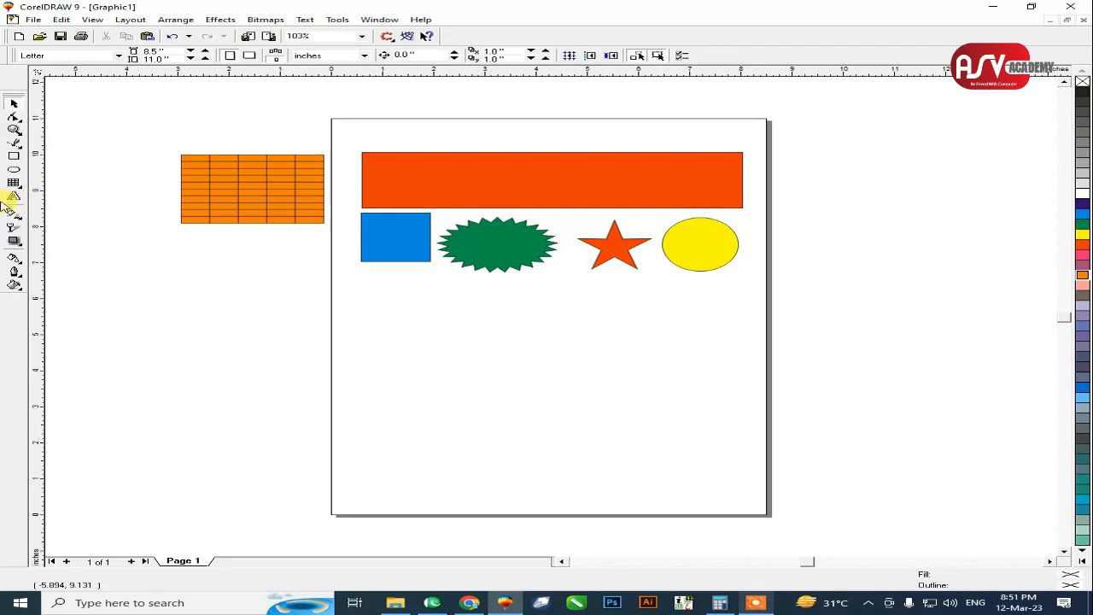
Add the artistic text "ASV Academy" below the row of shapes, replacing the trial characters, and select it as an object
left_click(16, 200)
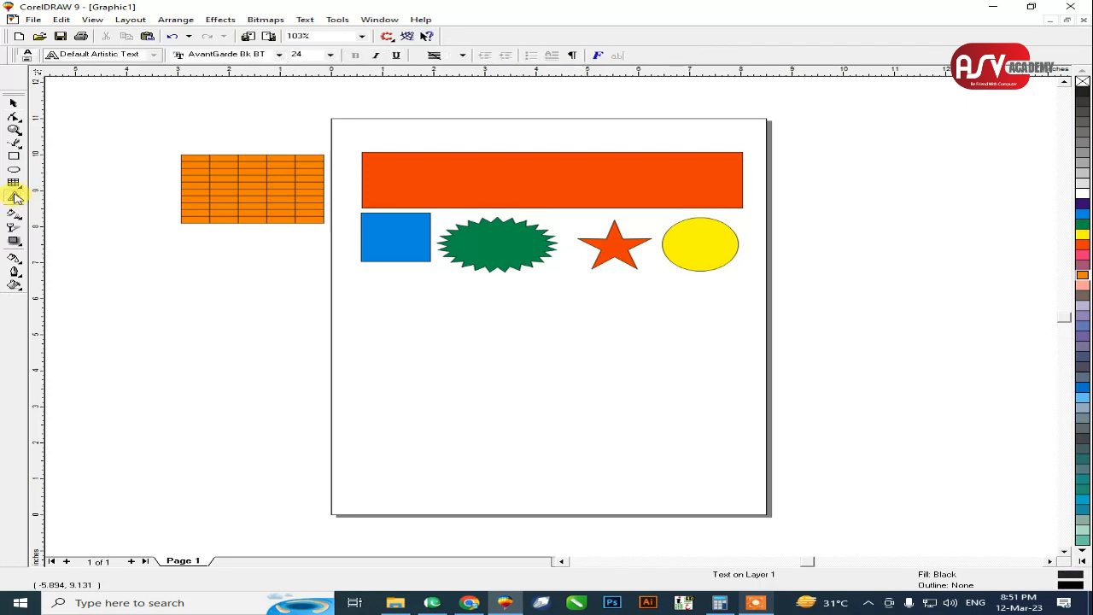
left_click(397, 334)
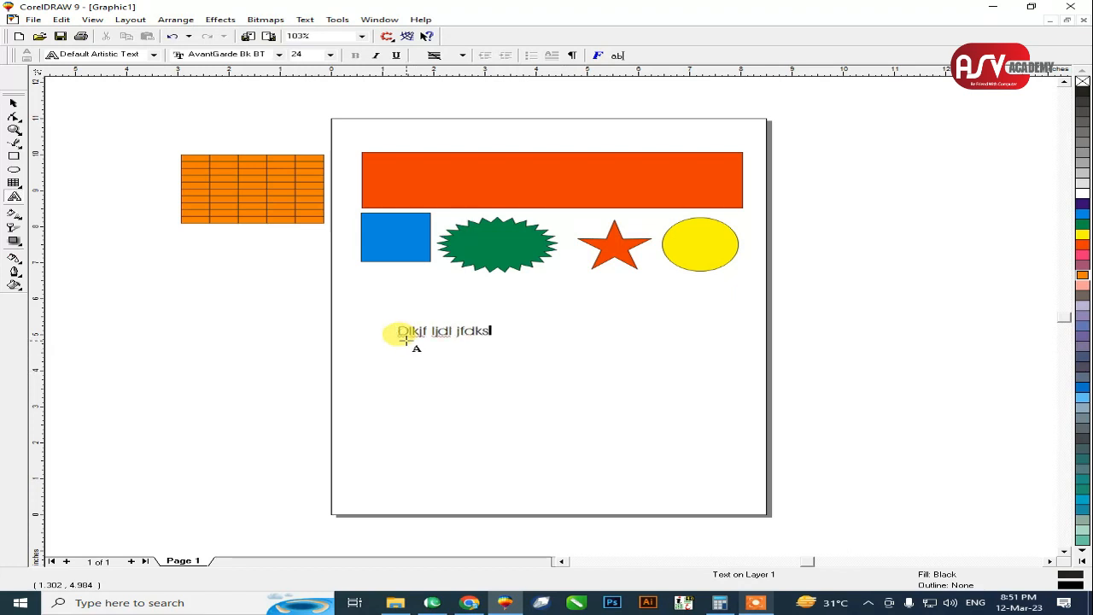
left_click(15, 200)
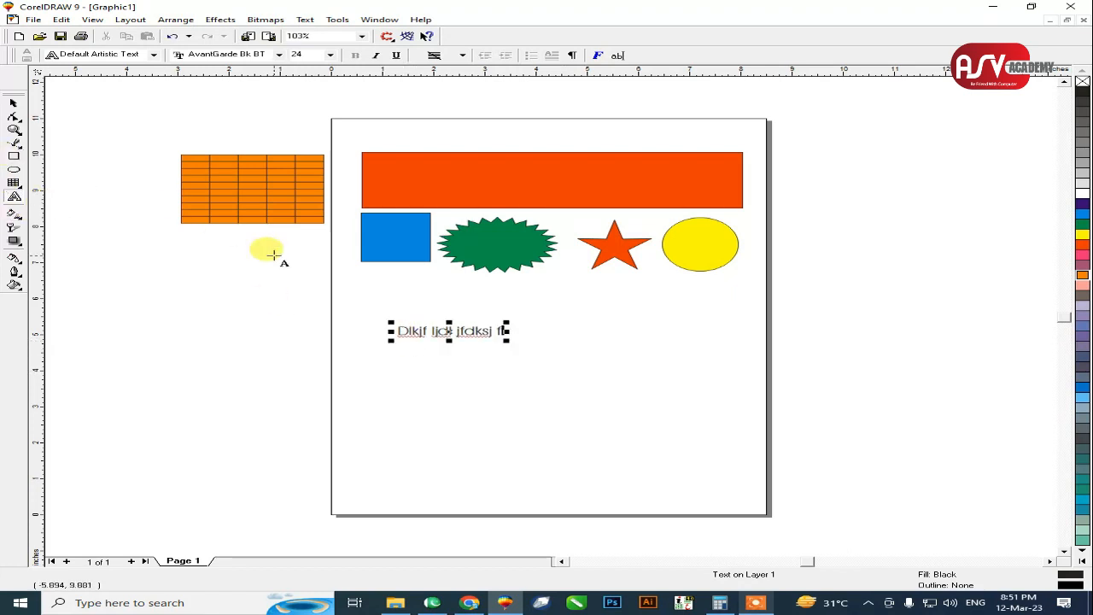
left_click_drag(398, 327, 793, 385)
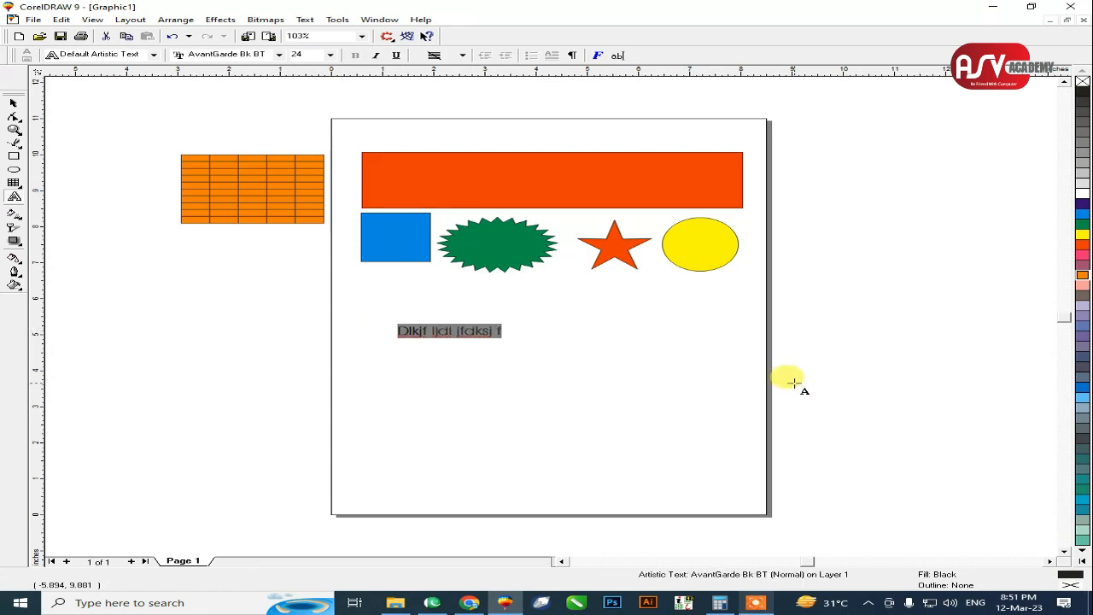
type("ASV Academy")
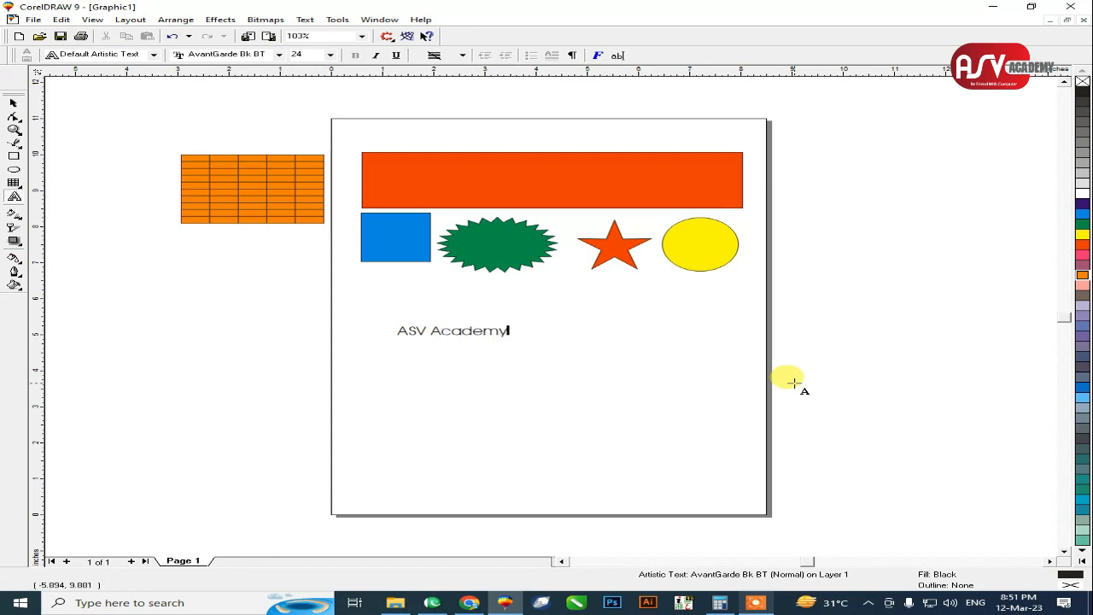
key("ctrl+space")
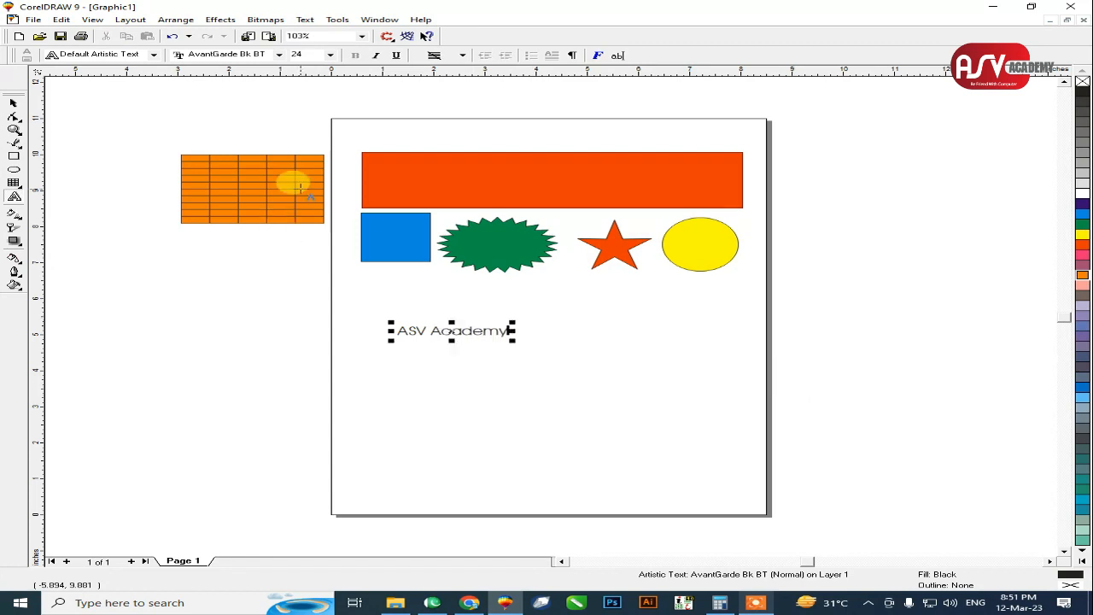
left_click(15, 103)
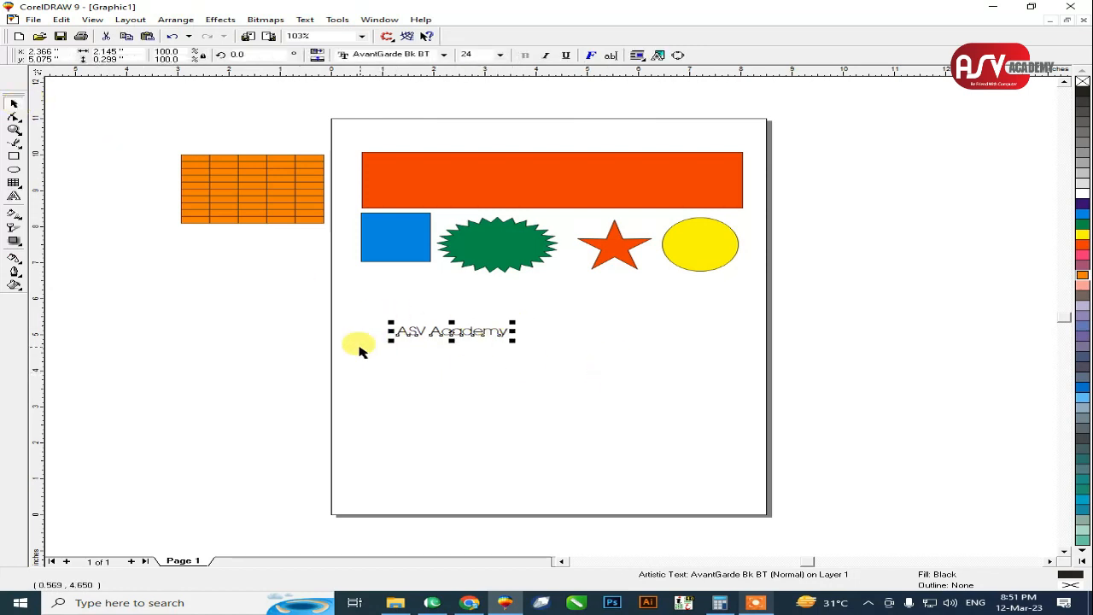
left_click(581, 385)
left_click(469, 335)
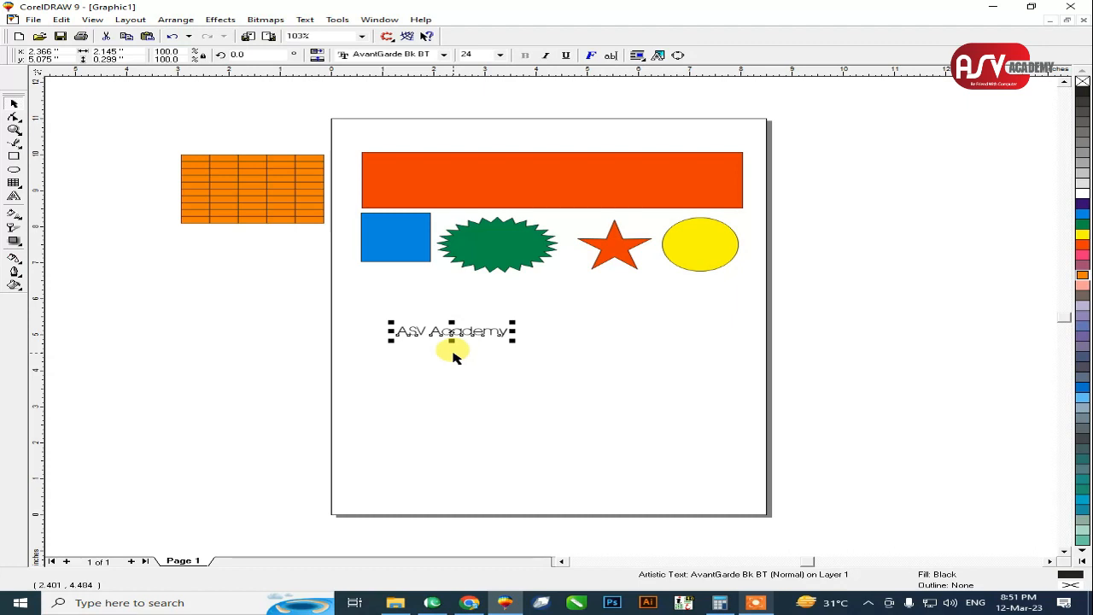
Enlarge the "ASV Academy" text to about 7.25 by 1.0 inches and place it directly under the row of shapes
left_click_drag(512, 320, 777, 236)
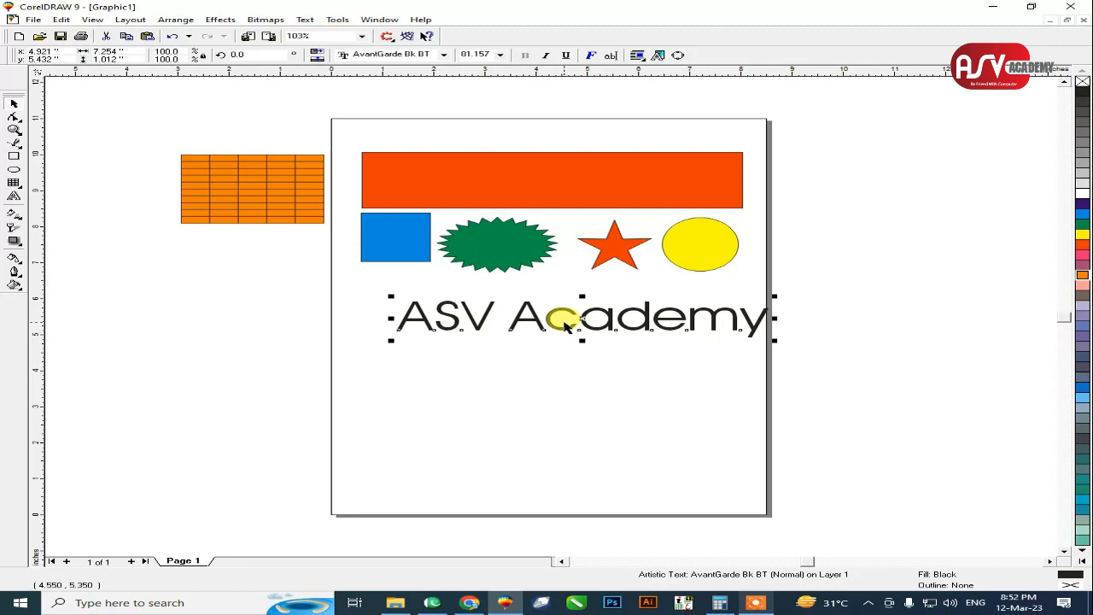
left_click_drag(564, 324, 537, 316)
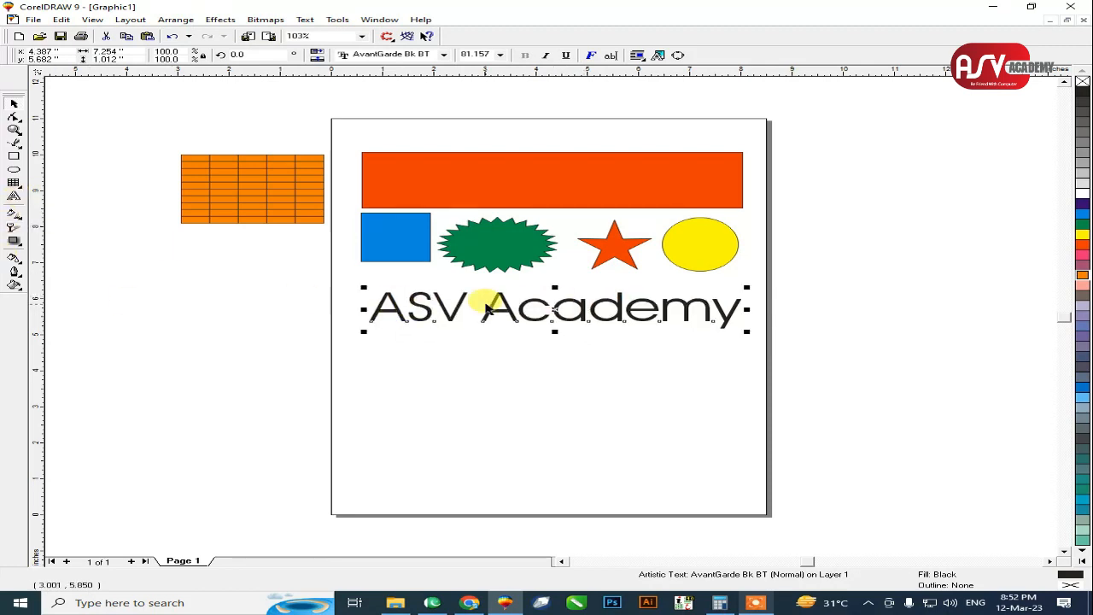
left_click(479, 378)
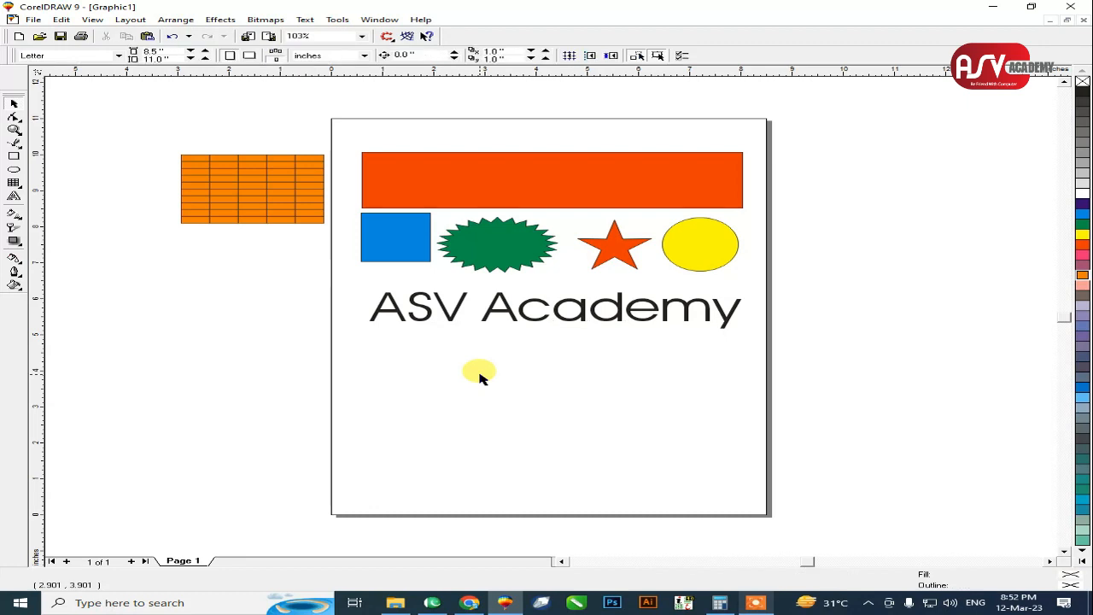
Try an interactive fountain fill from orange-red to white across the wide top rectangle, and undo it
left_click(14, 215)
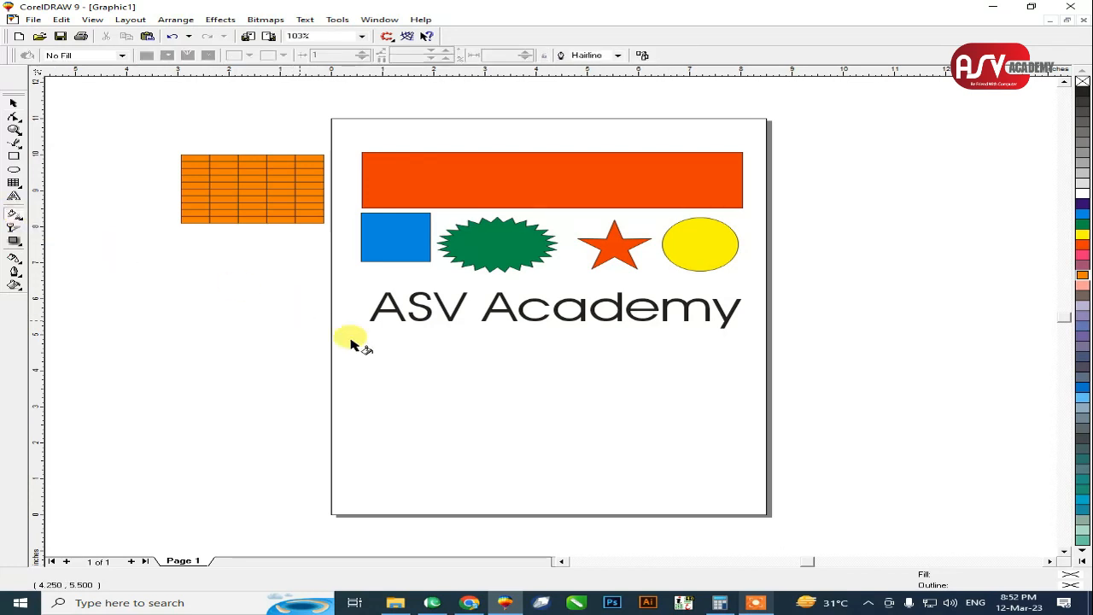
left_click_drag(733, 185, 405, 182)
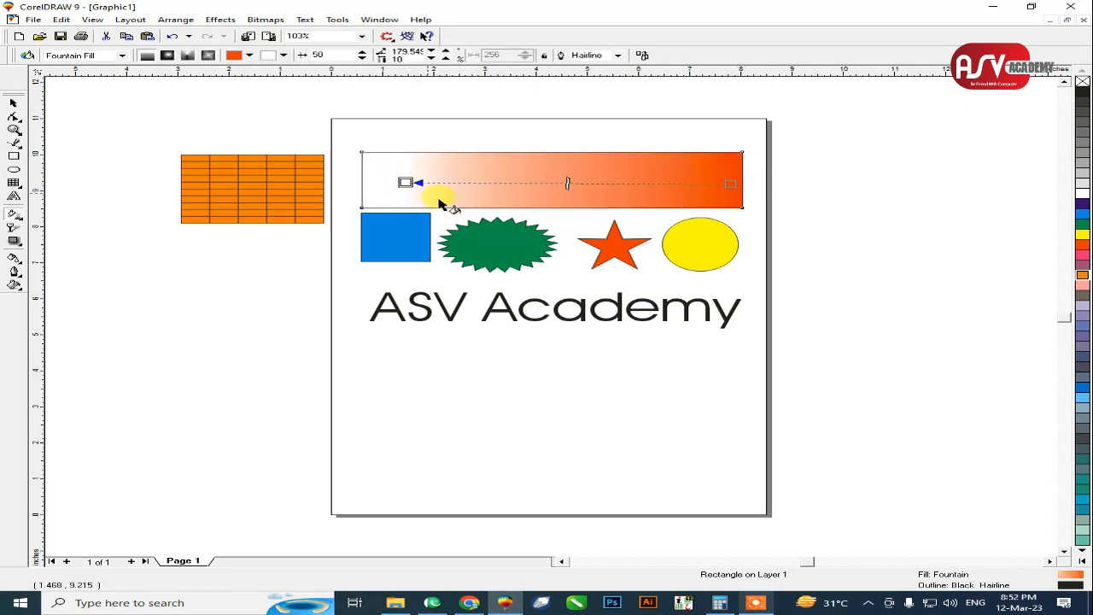
key("ctrl+z")
left_click(14, 103)
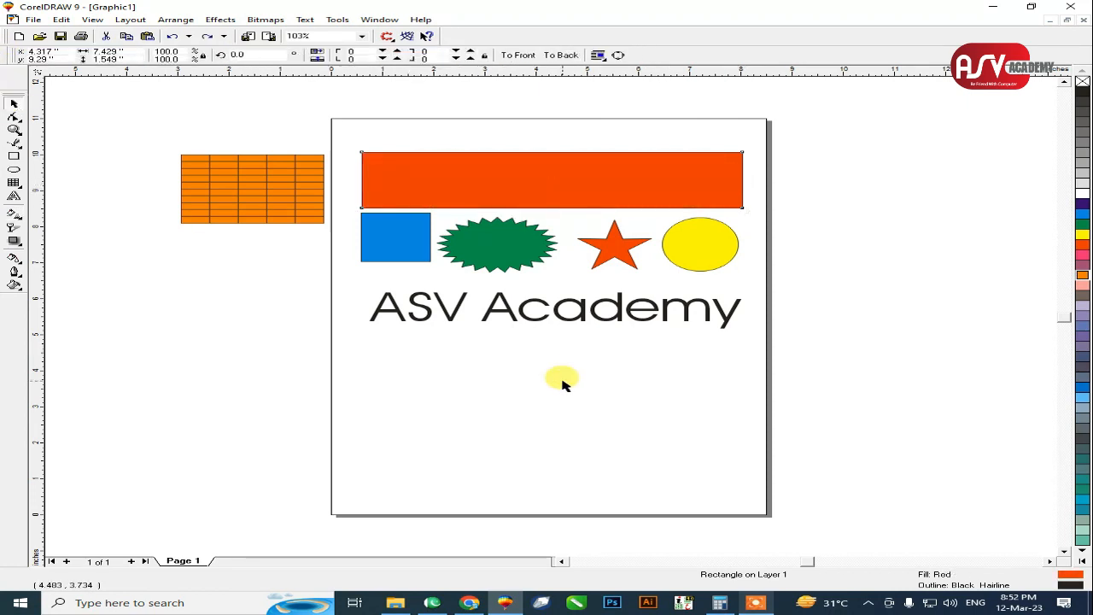
Place a copy of the orange-red rectangle below the "ASV Academy" text and fill it with Ice Blue
left_click(562, 384)
left_click_drag(562, 183, 614, 396)
left_click(1082, 282)
left_click(1082, 321)
left_click(1083, 379)
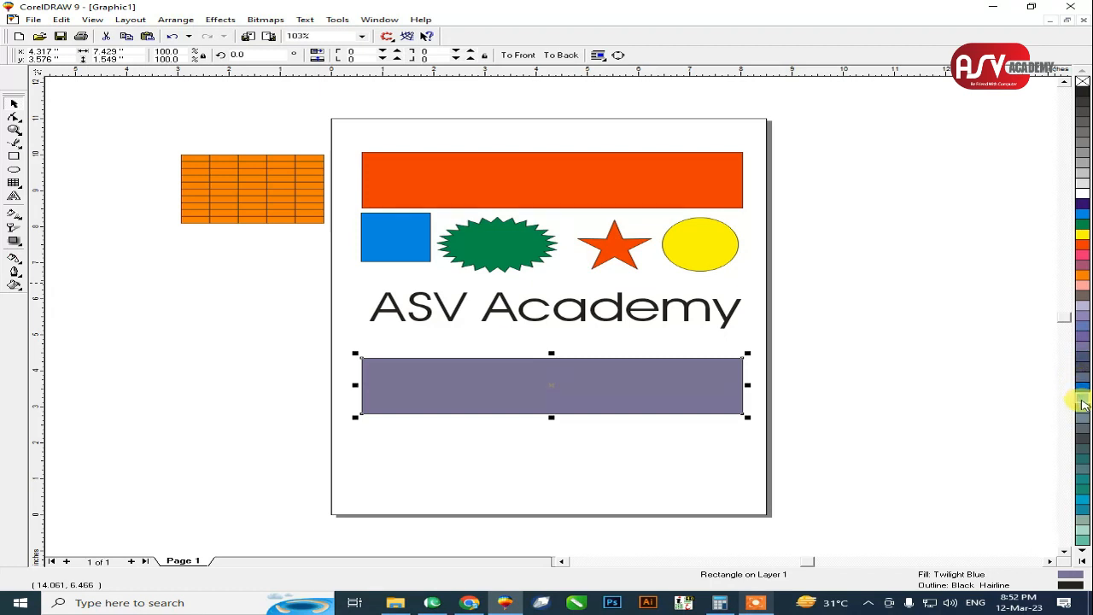
left_click(1082, 401)
left_click(782, 393)
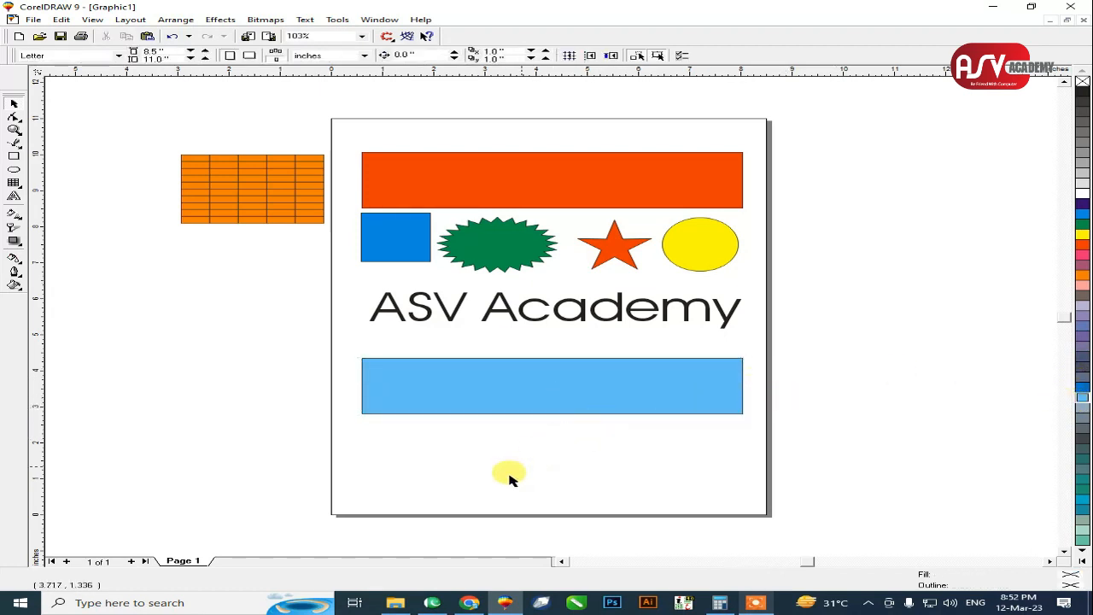
Switch to the desktop and open the "4 x 2 = 1 pcs fl china" image from Temp > Mar1 > 13-03 to examine its background colours
left_click(512, 606)
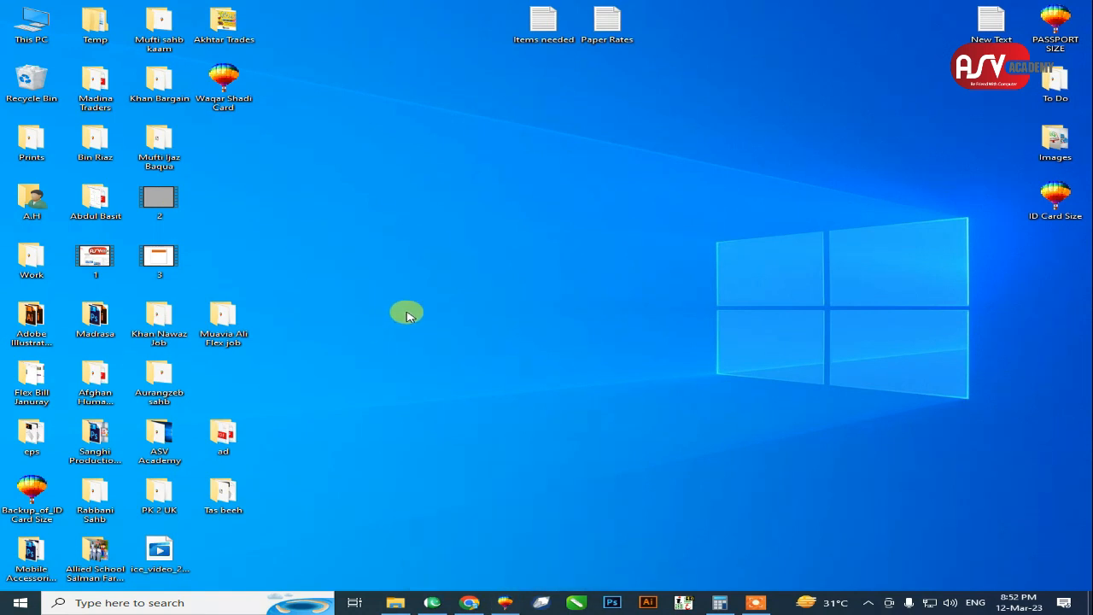
key("t")
key("Return")
left_click(726, 397)
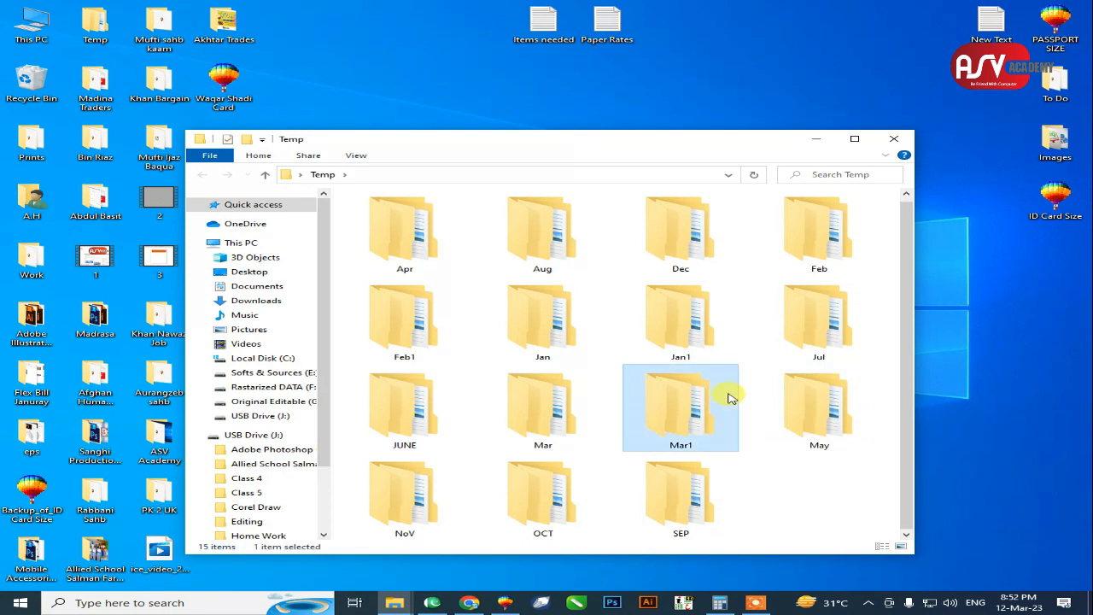
double_click(727, 397)
double_click(407, 302)
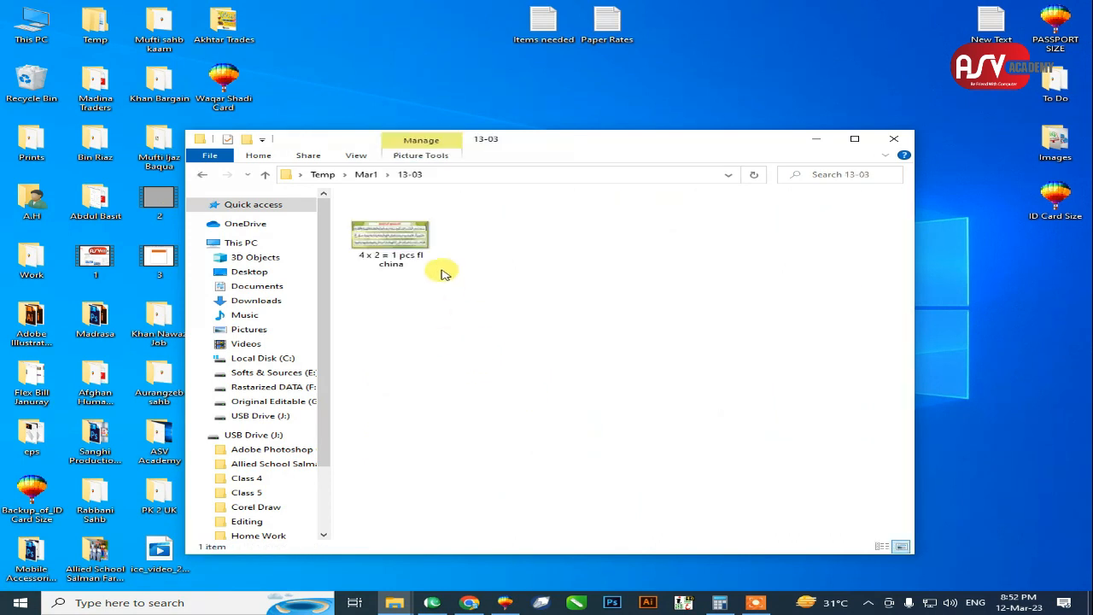
left_click(397, 242)
key("Return")
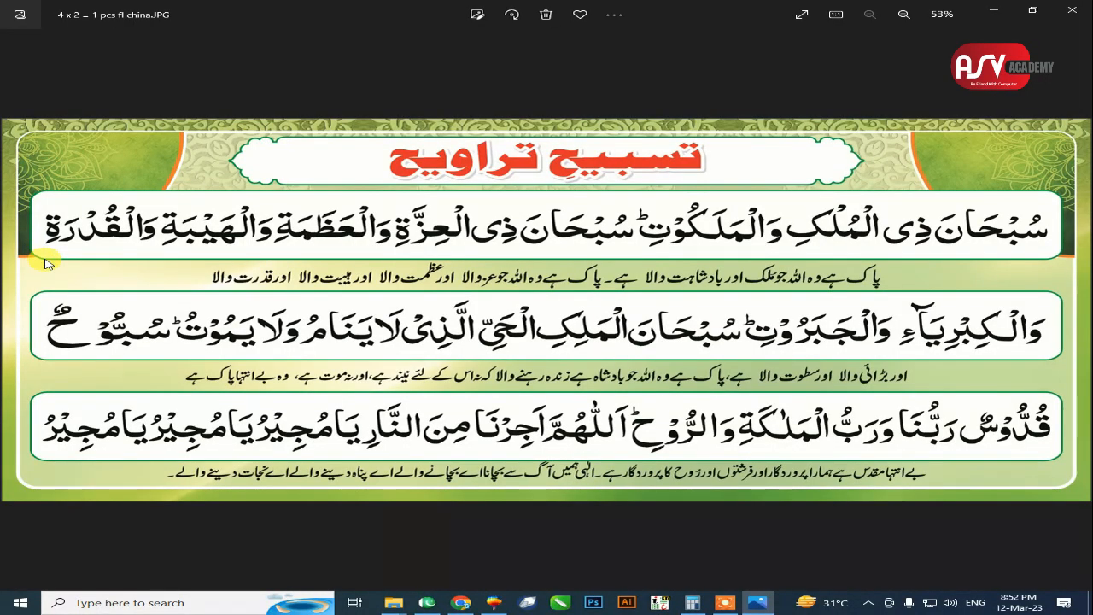
scroll(384, 299, "up", 3)
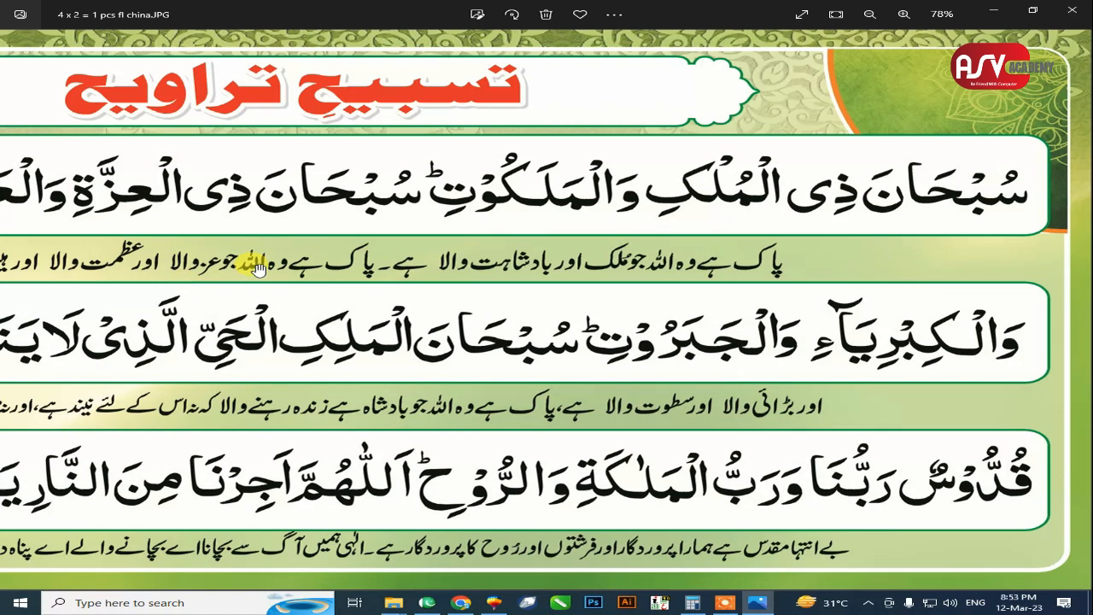
scroll(256, 267, "down", 3)
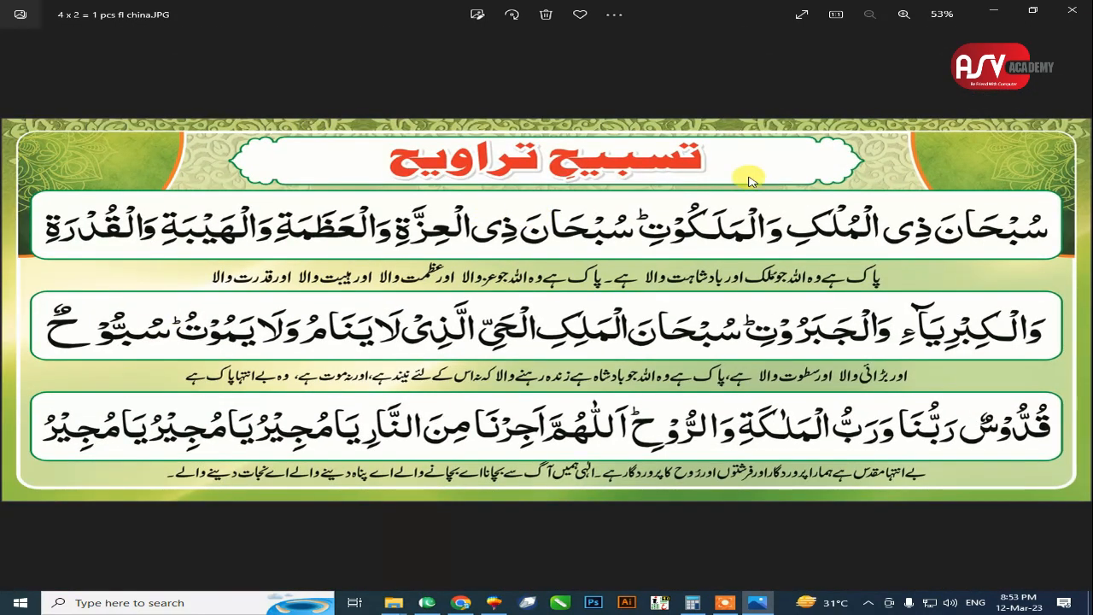
Close the image, examine the gradient in "STAR 1.5 x 2.5 = 2 pcs" from the 09-03 folder, and return to CorelDRAW
left_click(1071, 12)
key("BackSpace")
double_click(554, 280)
left_click(776, 226)
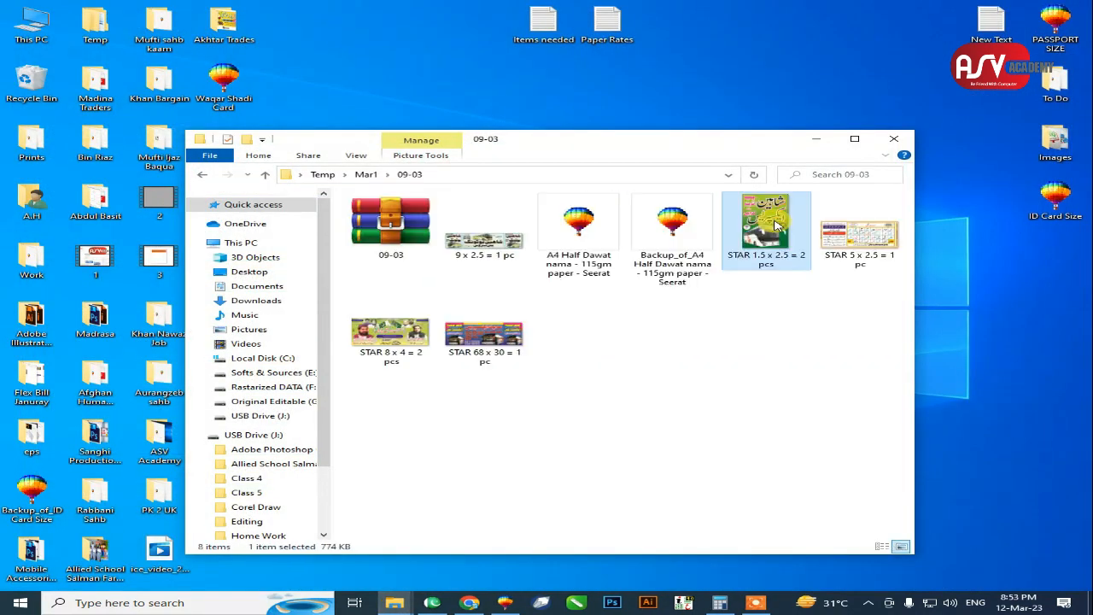
double_click(775, 225)
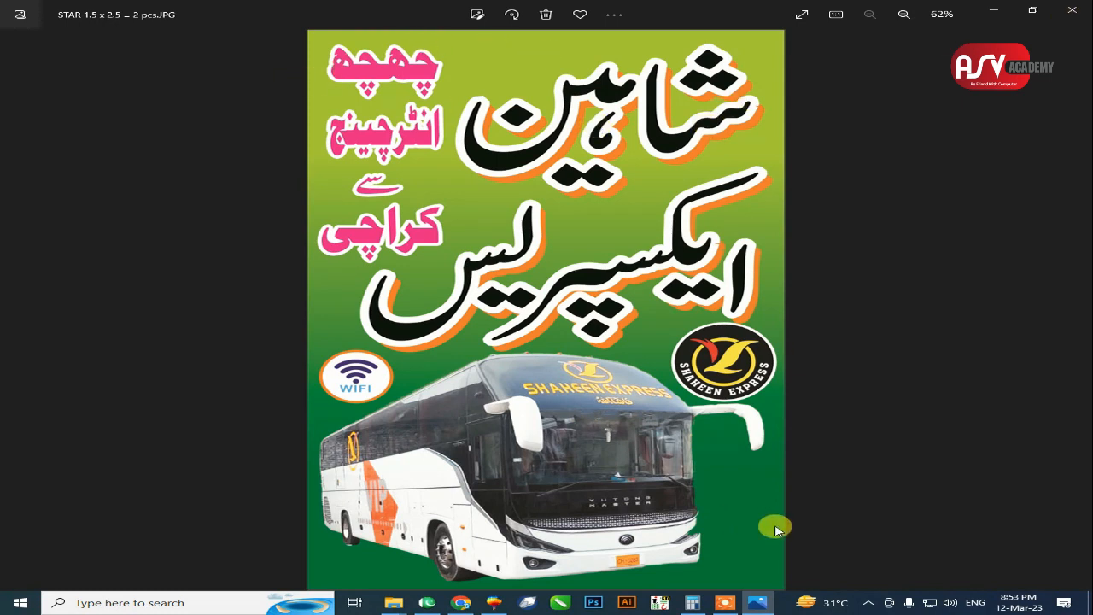
left_click(1072, 9)
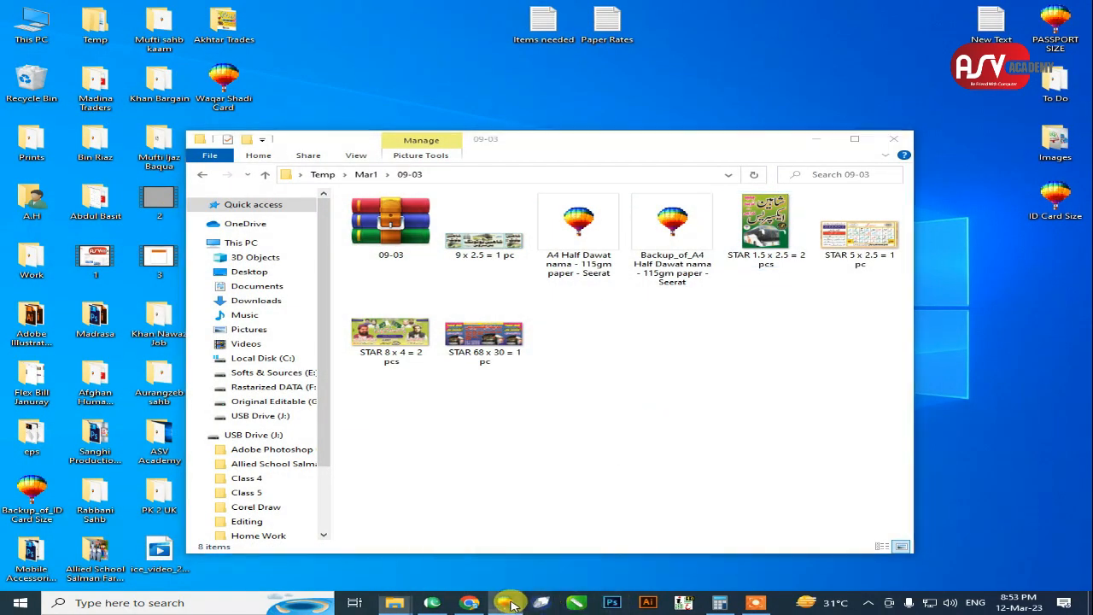
left_click(513, 603)
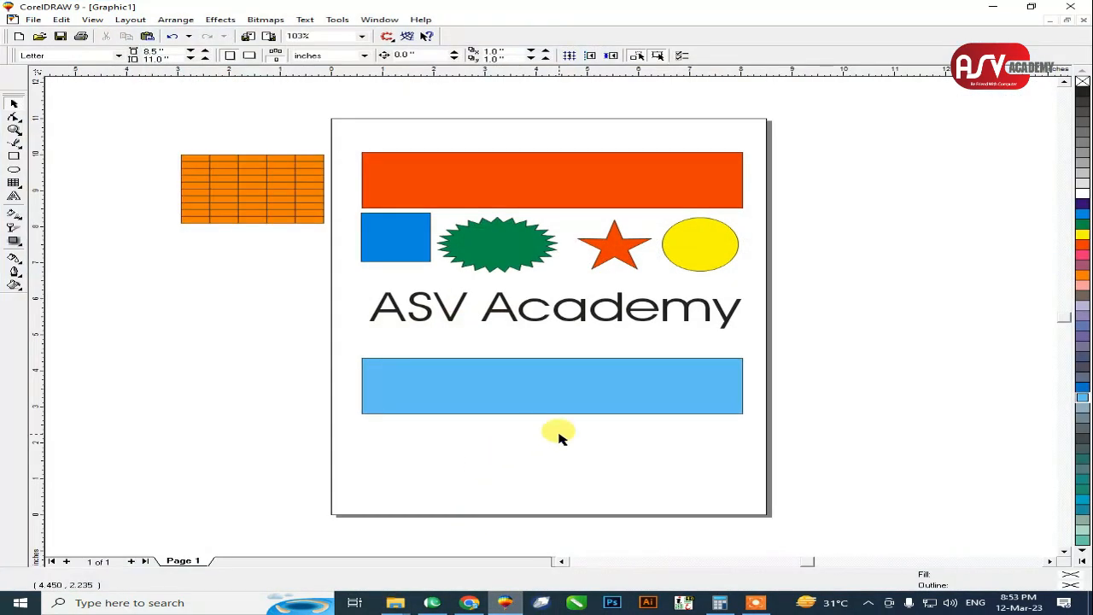
Give the light blue rectangle a horizontal linear fountain fill running from yellow at its left end to green at its right end
left_click(17, 215)
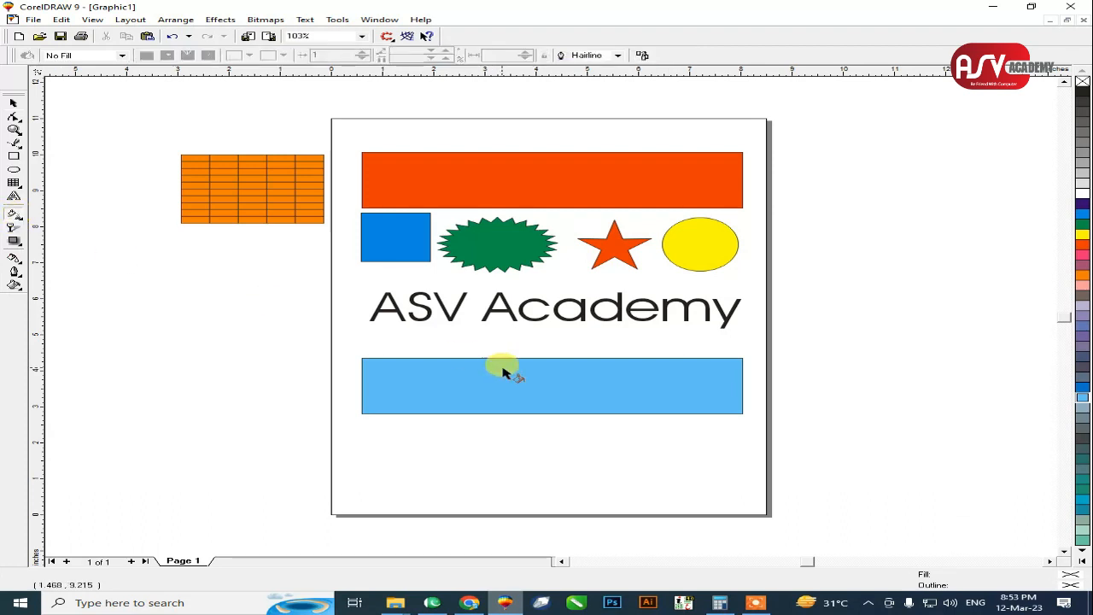
left_click(384, 389)
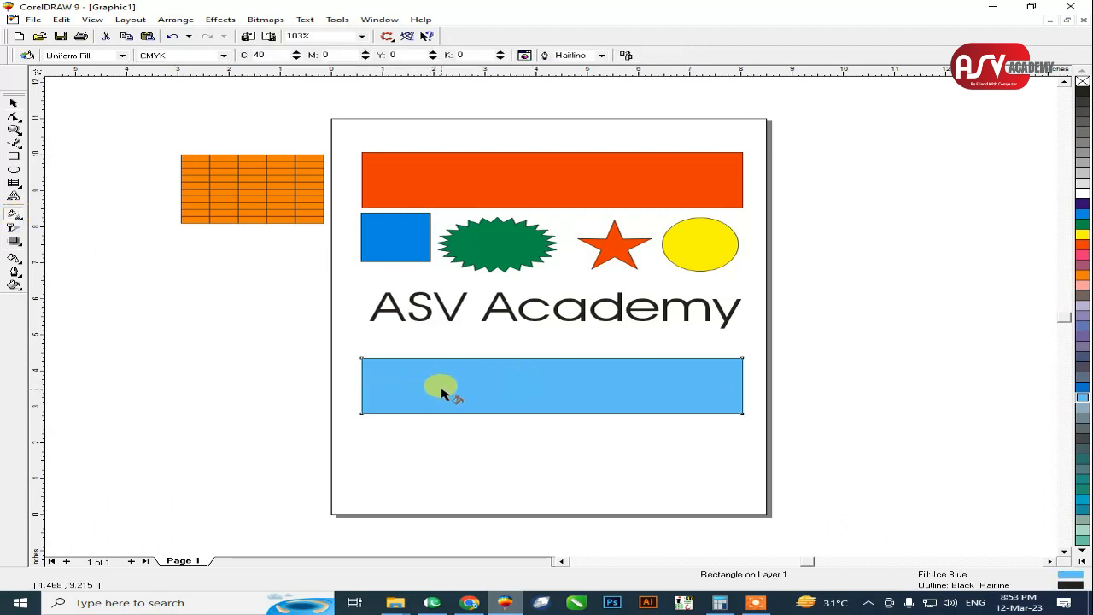
mouse_move(383, 386)
left_mouse_down()
mouse_move(585, 399)
mouse_move(720, 382)
mouse_move(709, 395)
mouse_move(704, 388)
left_mouse_up()
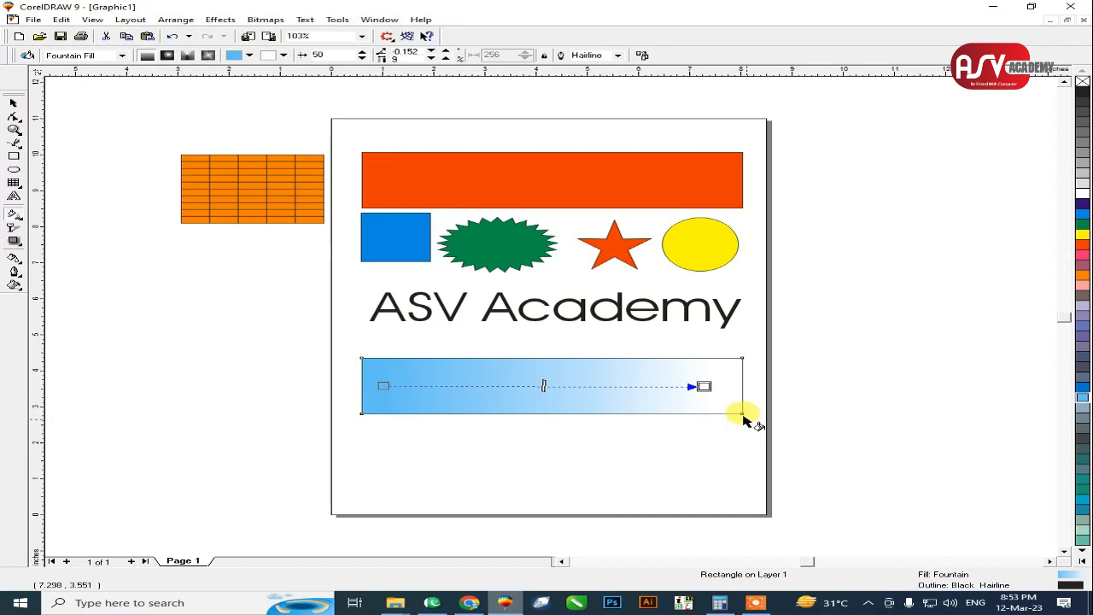
left_click_drag(1083, 225, 706, 387)
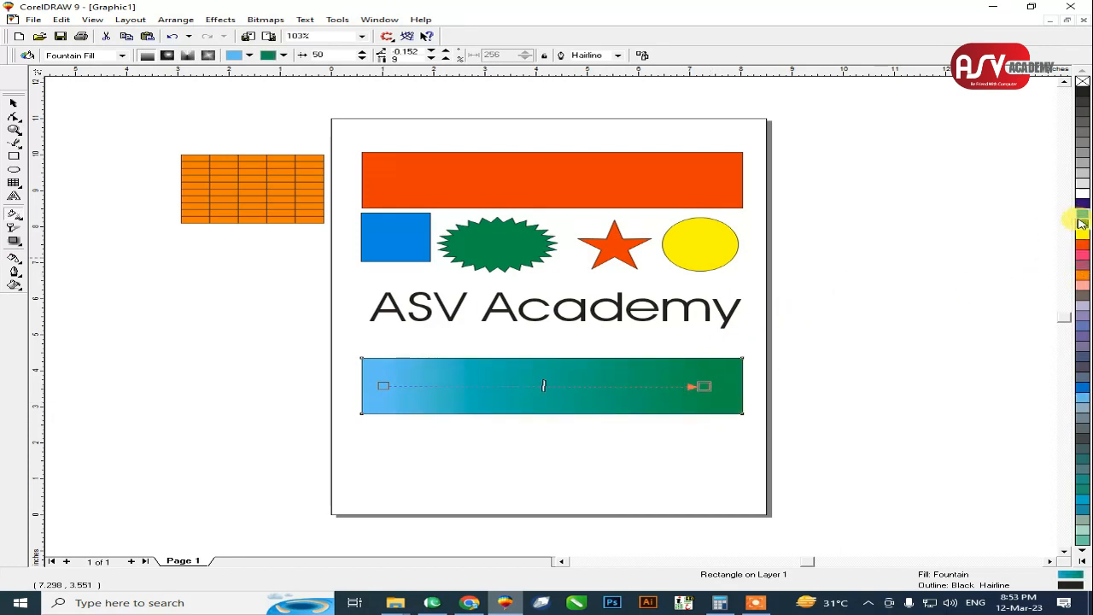
left_click_drag(1083, 234, 383, 388)
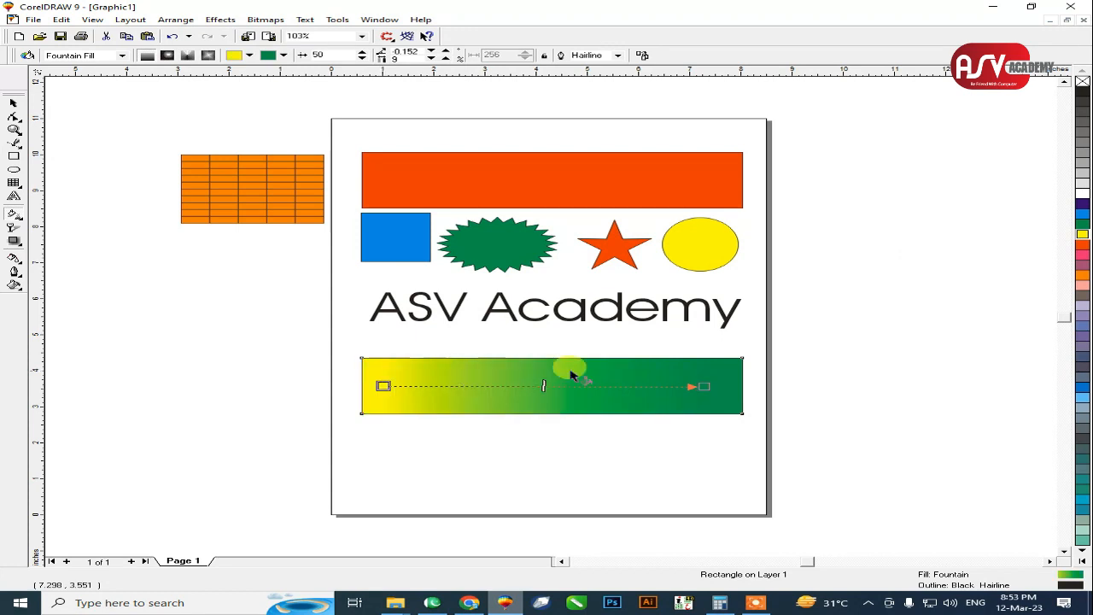
Move the yellow-to-green rectangle up close beneath the "ASV Academy" text and deselect it
left_click(14, 109)
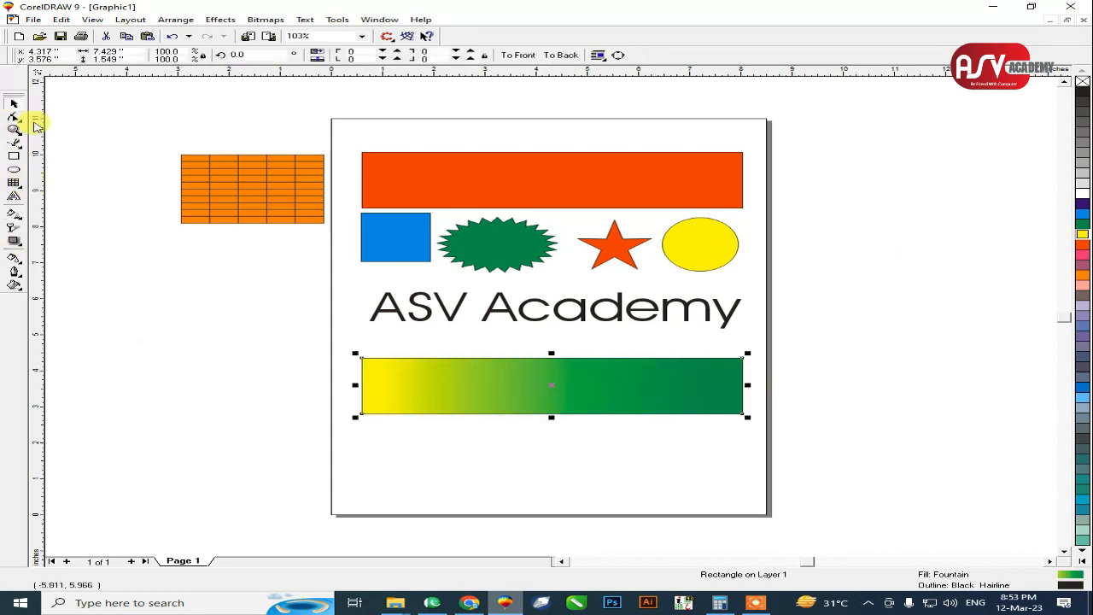
left_click_drag(501, 383, 501, 363)
left_click(395, 454)
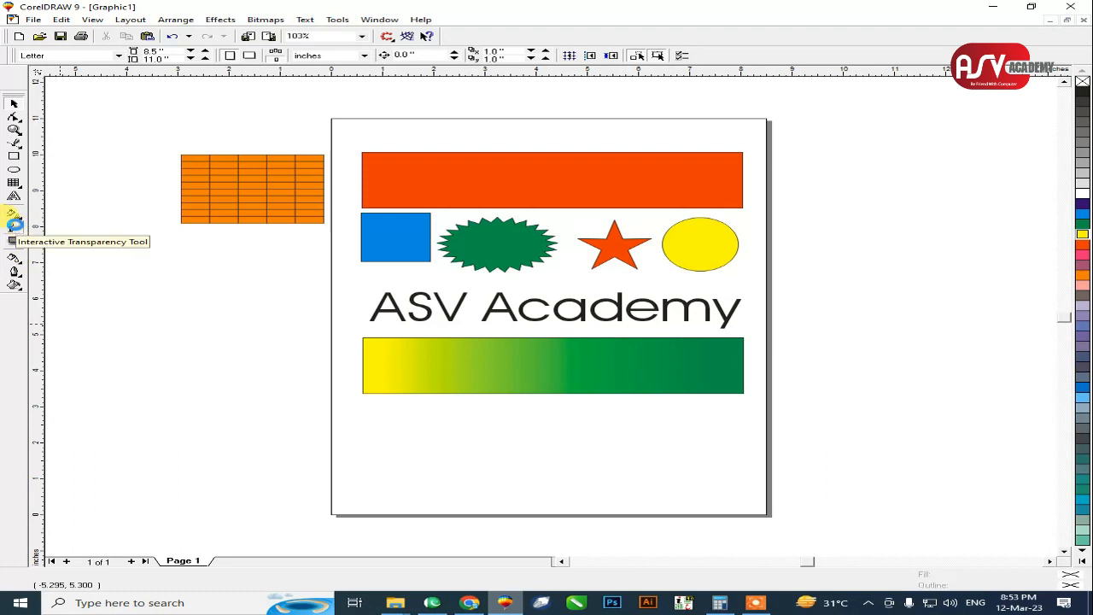
Switch to the desktop, move the 09-03 folder window aside and open the Prints folder
left_click(15, 228)
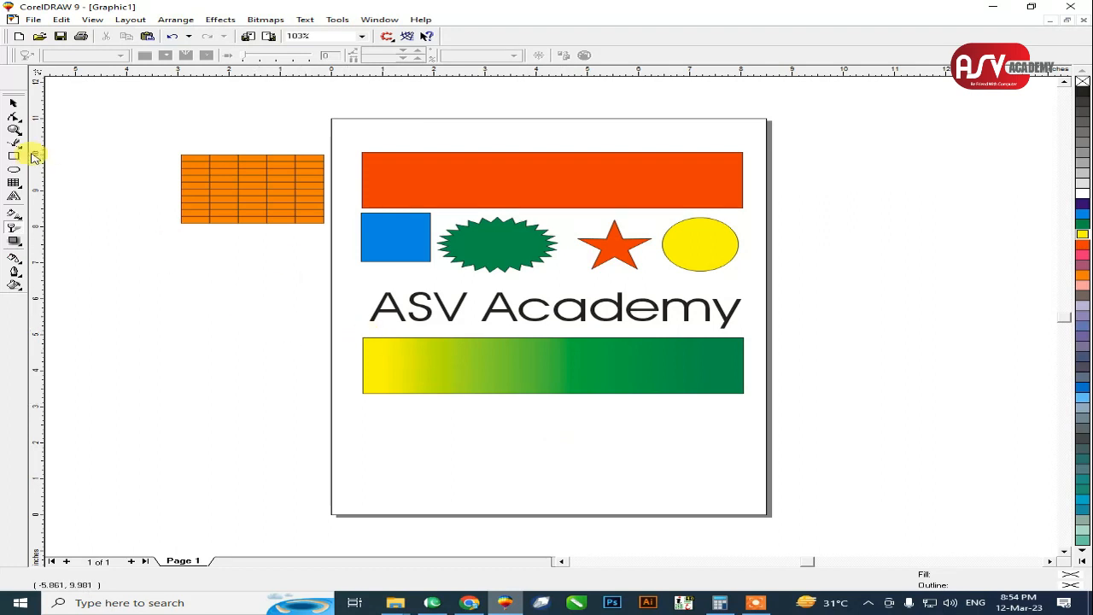
left_click(17, 103)
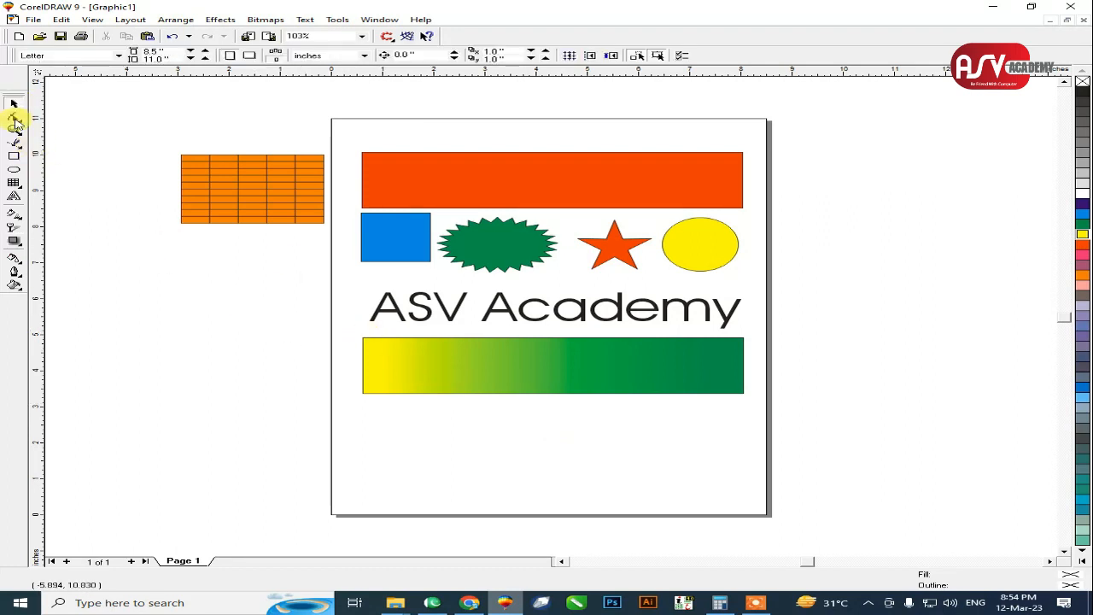
left_click(15, 228)
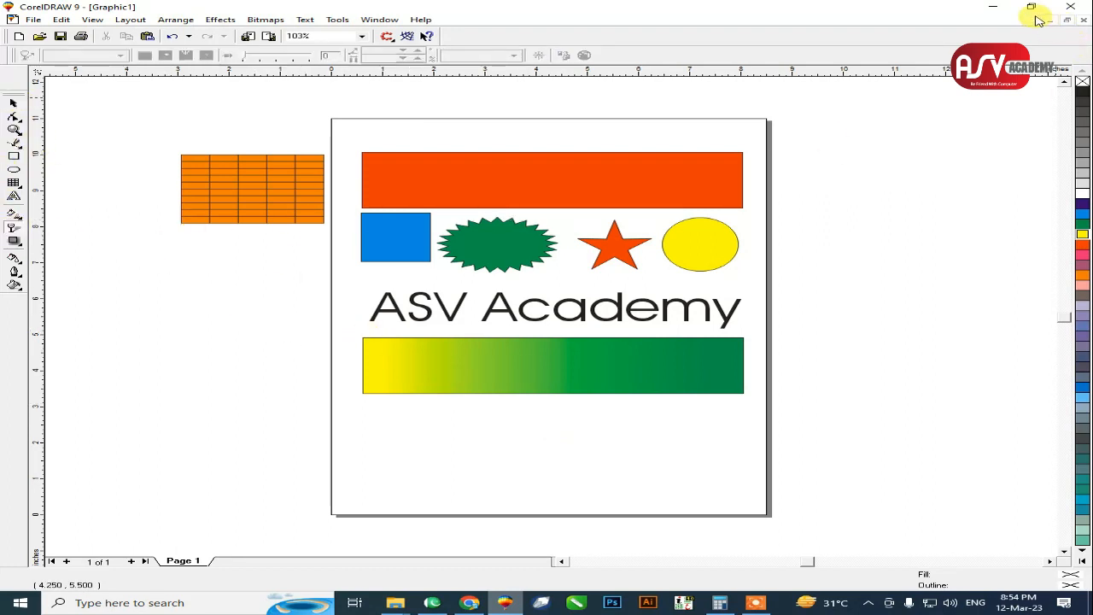
left_click(994, 7)
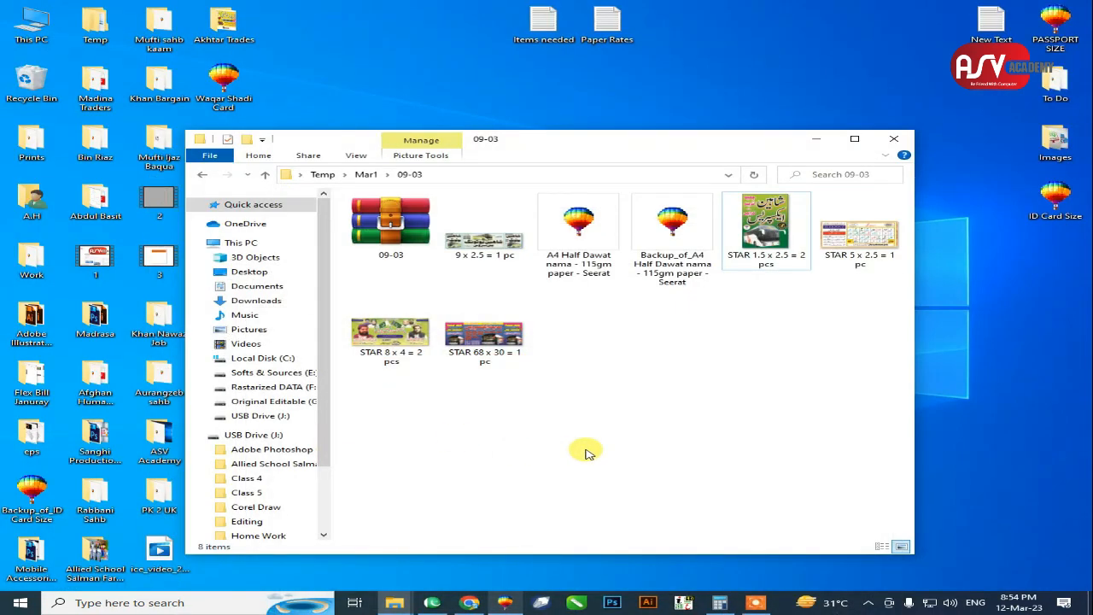
left_click_drag(307, 142, 553, 118)
left_click(232, 259)
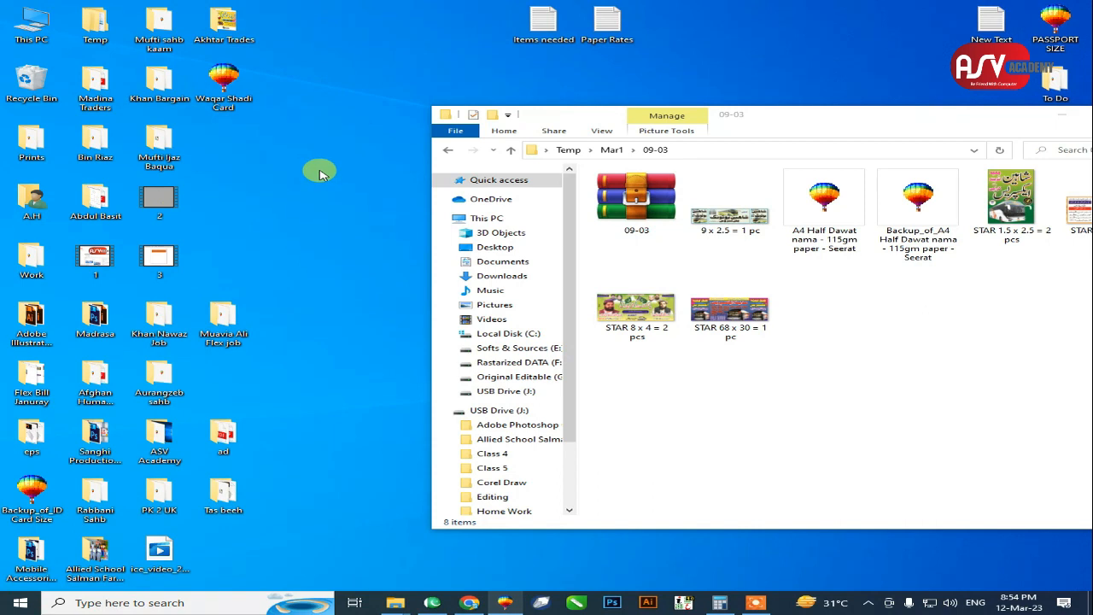
key("p")
key("r")
key("Return")
Find the underwater swimmer image "3666" in the Prints folder and bring it into the CorelDRAW page
scroll(508, 305, "down", 5)
scroll(505, 316, "up", 4)
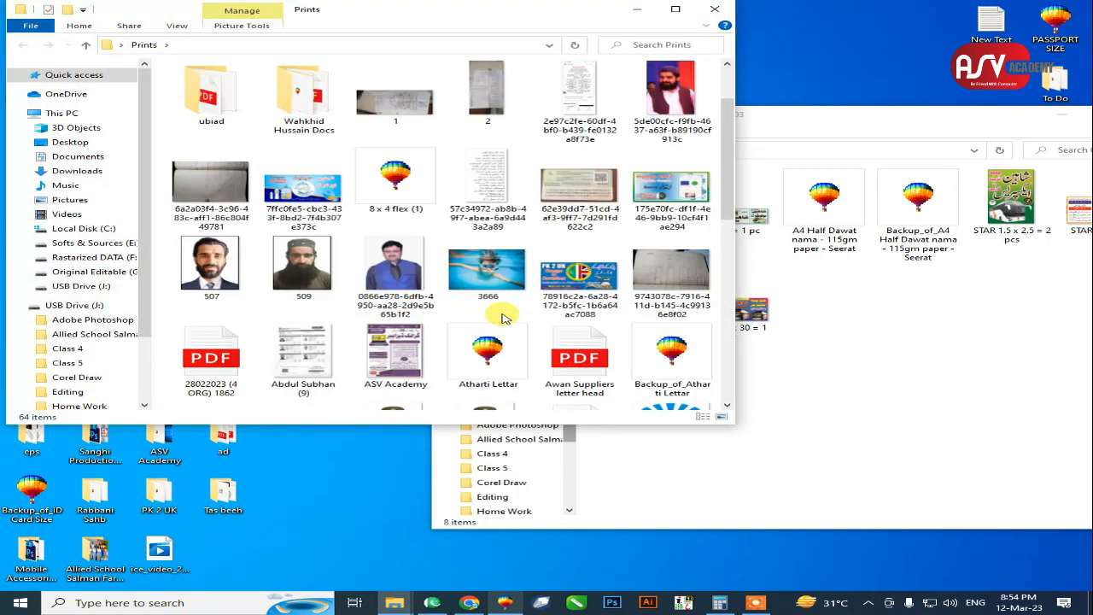
left_click(500, 281)
mouse_move(500, 282)
left_mouse_down()
mouse_move(532, 572)
mouse_move(505, 602)
mouse_move(504, 301)
left_mouse_up()
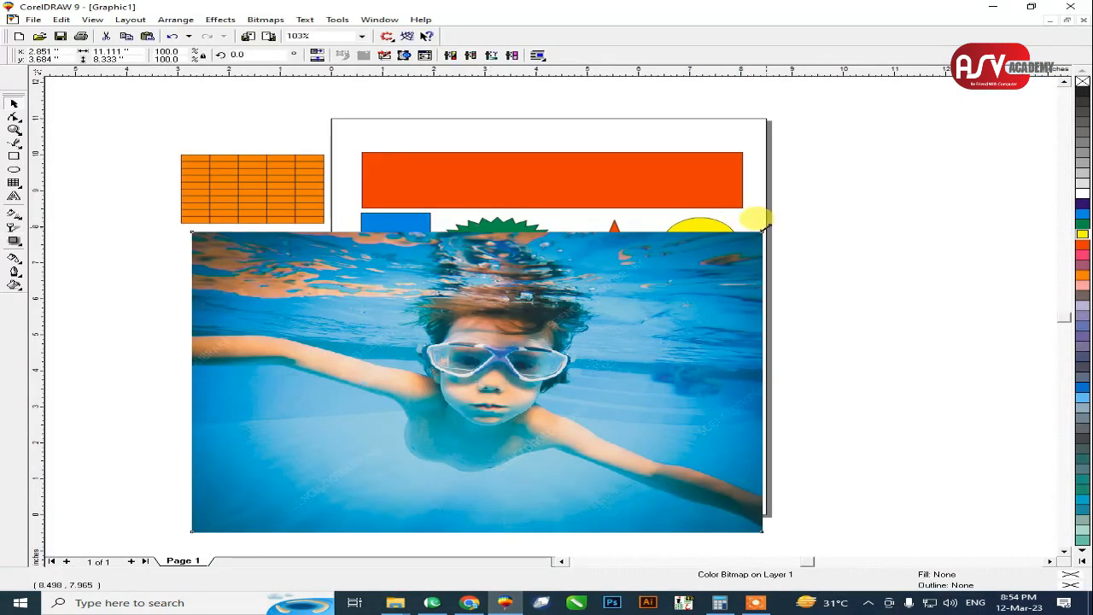
Shrink the swimmer image to about 4.3 x 3.2 inches and centre it on the gradient rectangle, stretched downward to surround it
left_click_drag(766, 231, 645, 323)
left_click_drag(557, 345, 609, 369)
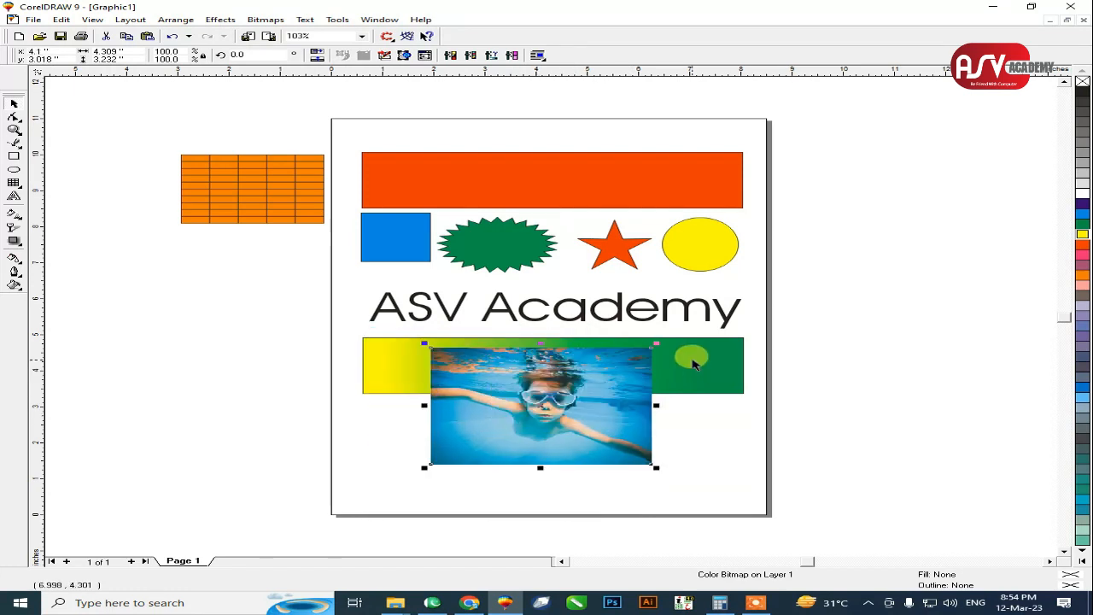
left_click_drag(552, 395, 562, 506)
left_click_drag(544, 417, 556, 436)
Apply a Uniform interactive transparency of 72 to the swimmer image over the gradient rectangle
key("F2")
left_click_drag(356, 333, 760, 517)
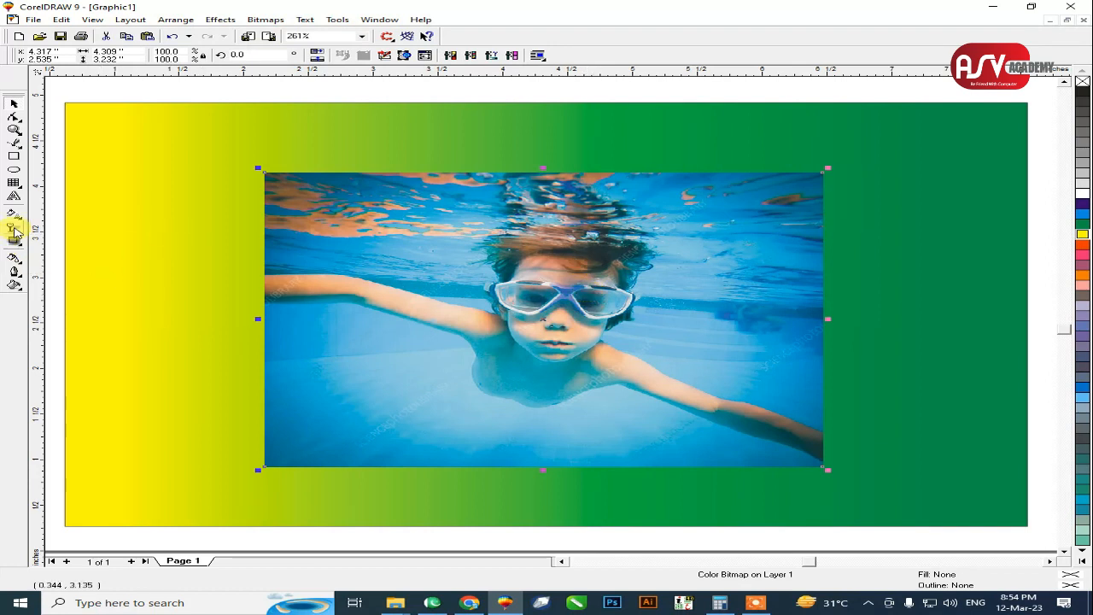
left_click(14, 229)
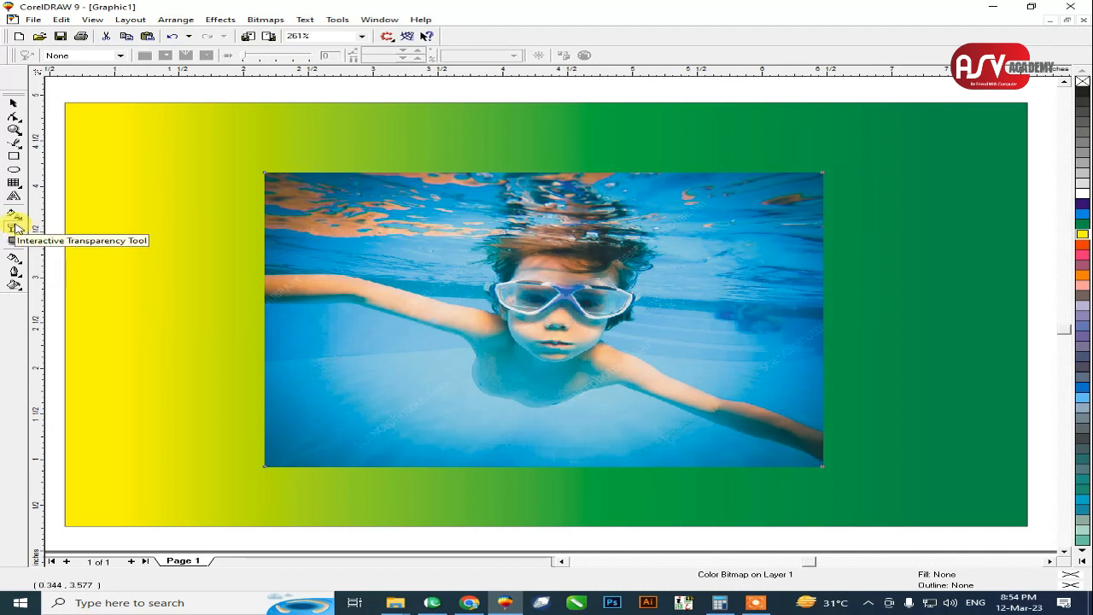
left_click(75, 56)
left_click(62, 74)
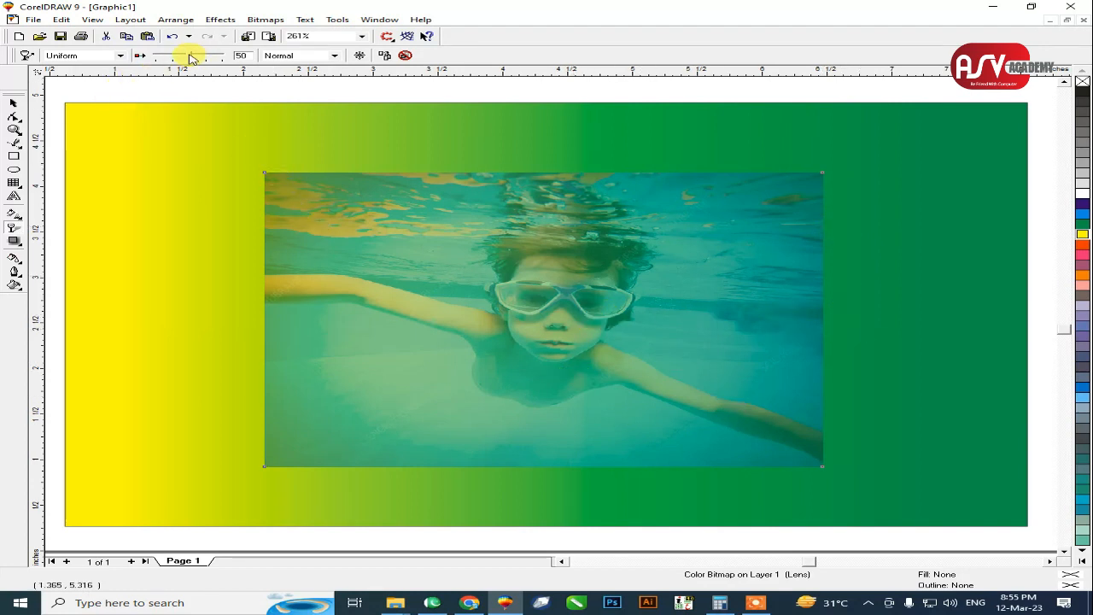
mouse_move(210, 59)
left_mouse_down()
mouse_move(159, 56)
mouse_move(211, 56)
left_mouse_up()
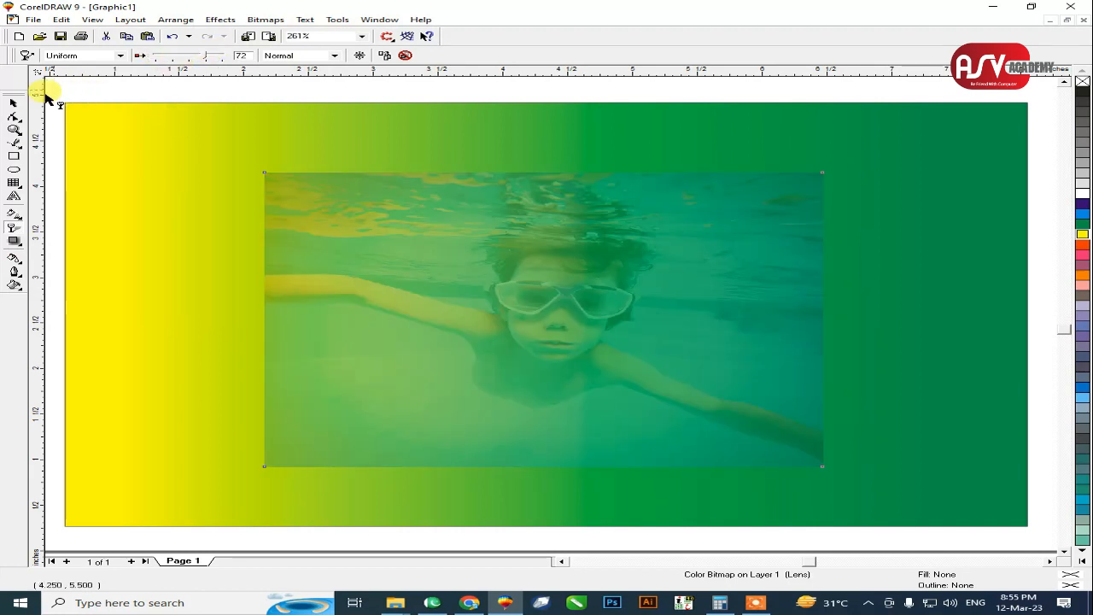
Move the gradient rectangle together with the transparent image off the page, beneath the orange grid, and deselect them
left_click(11, 103)
key("shift+F4")
left_click(832, 376)
left_click(600, 400)
left_click_drag(701, 411, 279, 317)
left_click(564, 443)
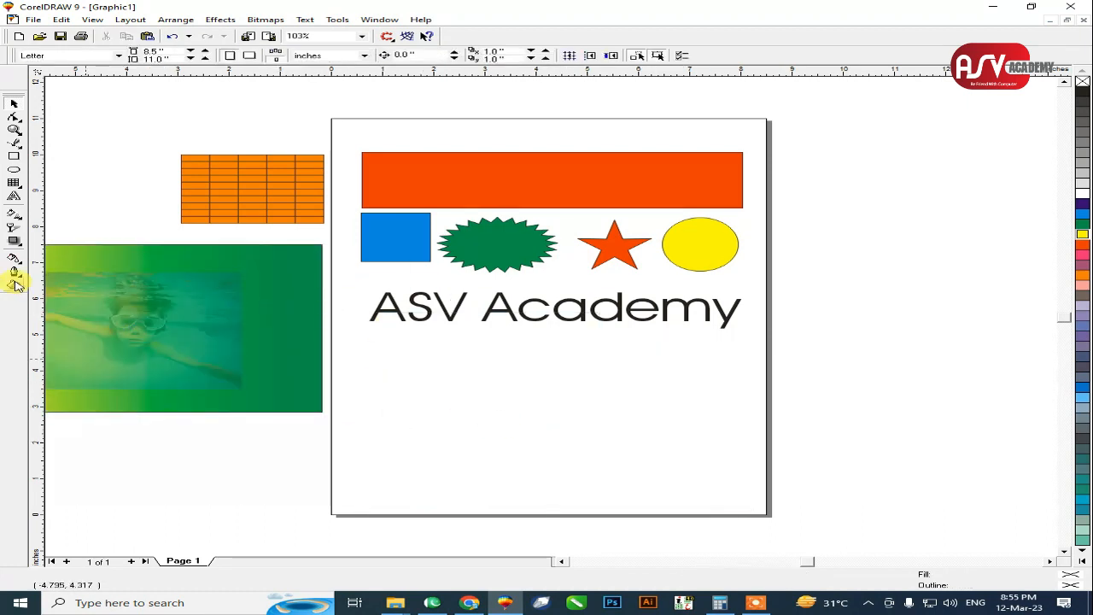
Detach the interactive tools flyout as a floating toolbar to view its tools, and close it
left_click(23, 246)
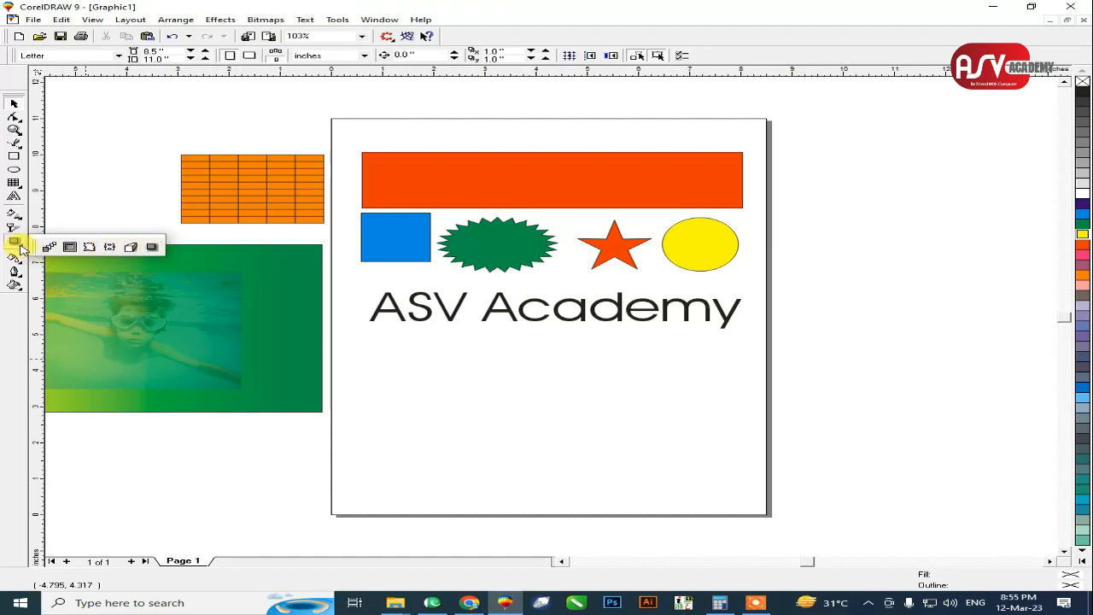
left_click_drag(35, 247, 44, 163)
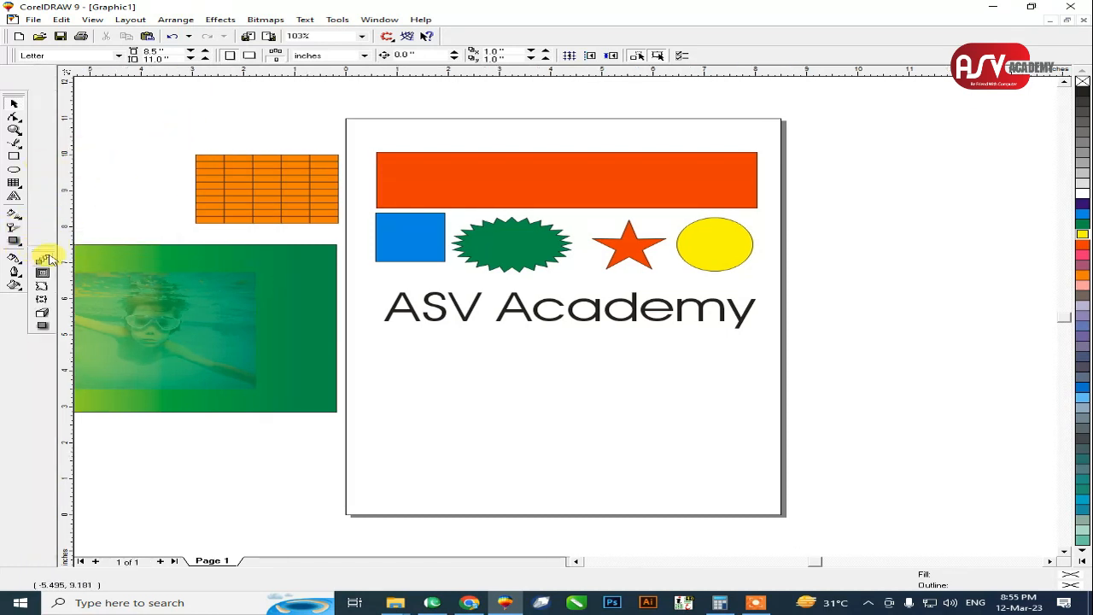
left_click_drag(42, 253, 229, 351)
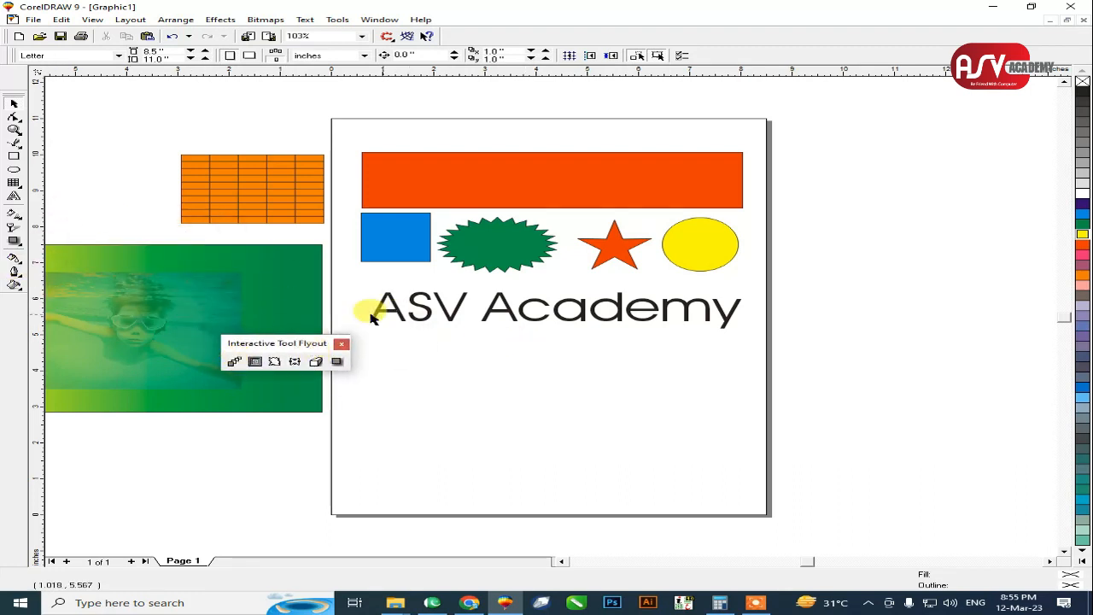
left_click(342, 344)
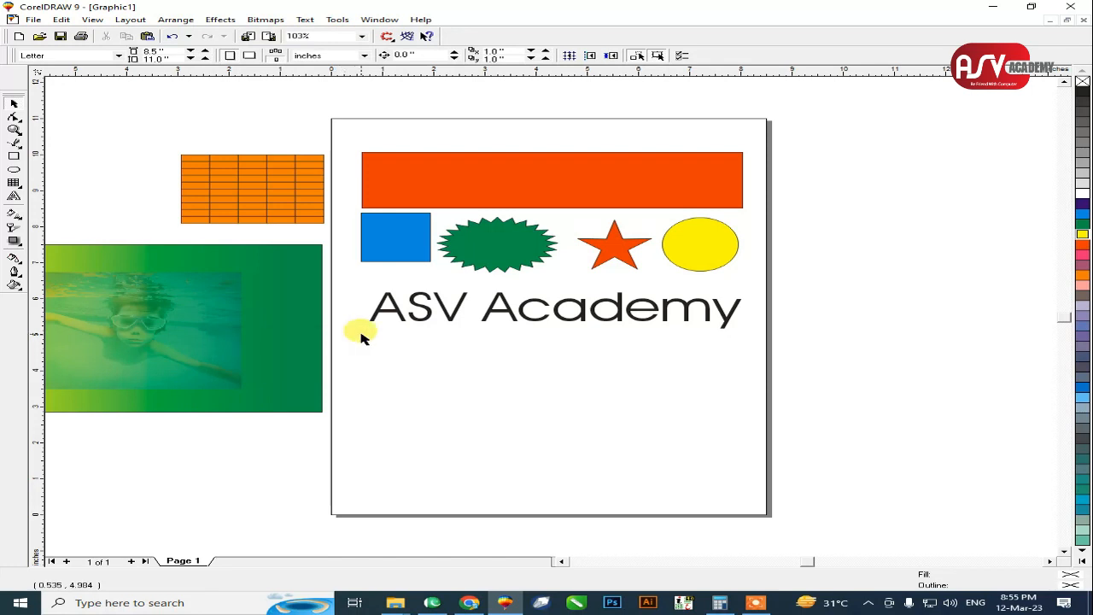
Place an enlarged copy of the red star, about 3.2 x 3.1 inches, below the "ASV Academy" text and fill it yellow
left_click(671, 252)
left_click_drag(627, 248, 632, 330)
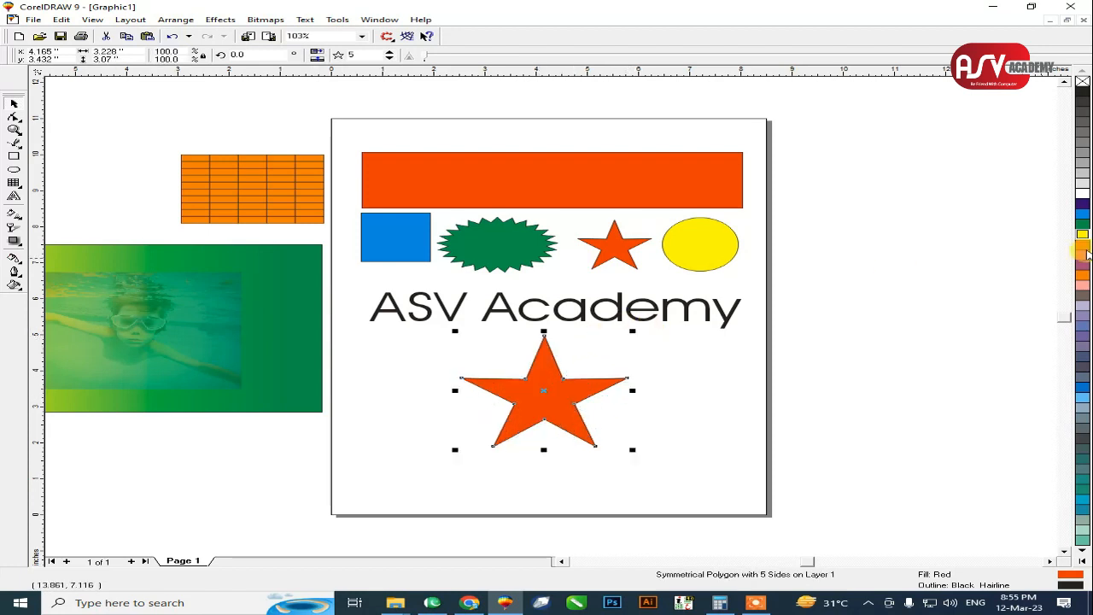
left_click(1082, 234)
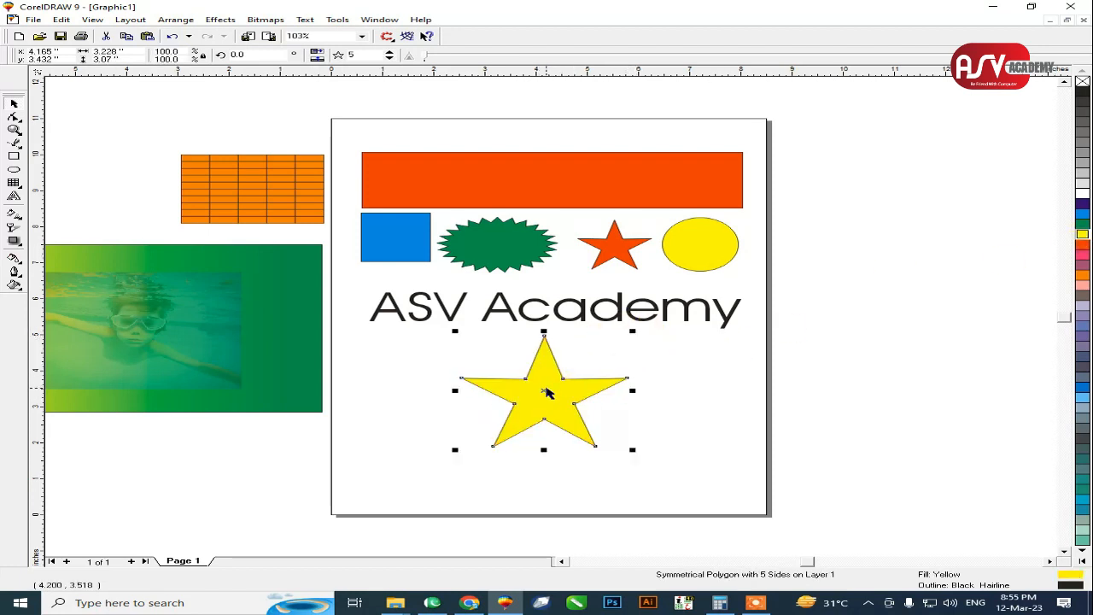
Add an interactive drop shadow with an opacity of 78 to the large yellow star
key("F2")
left_click_drag(345, 305, 765, 473)
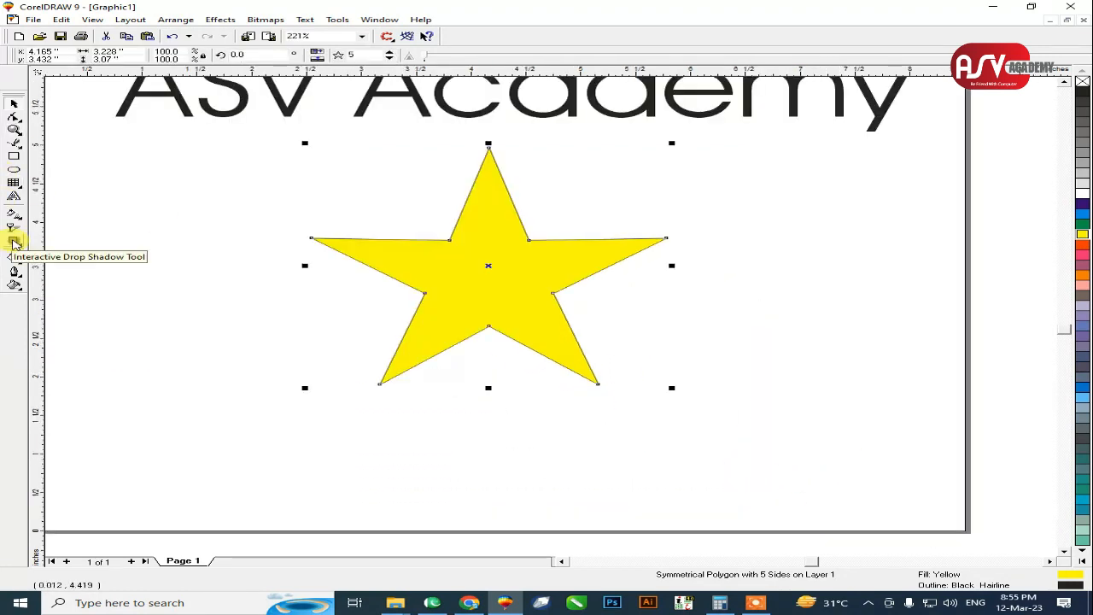
left_click(14, 242)
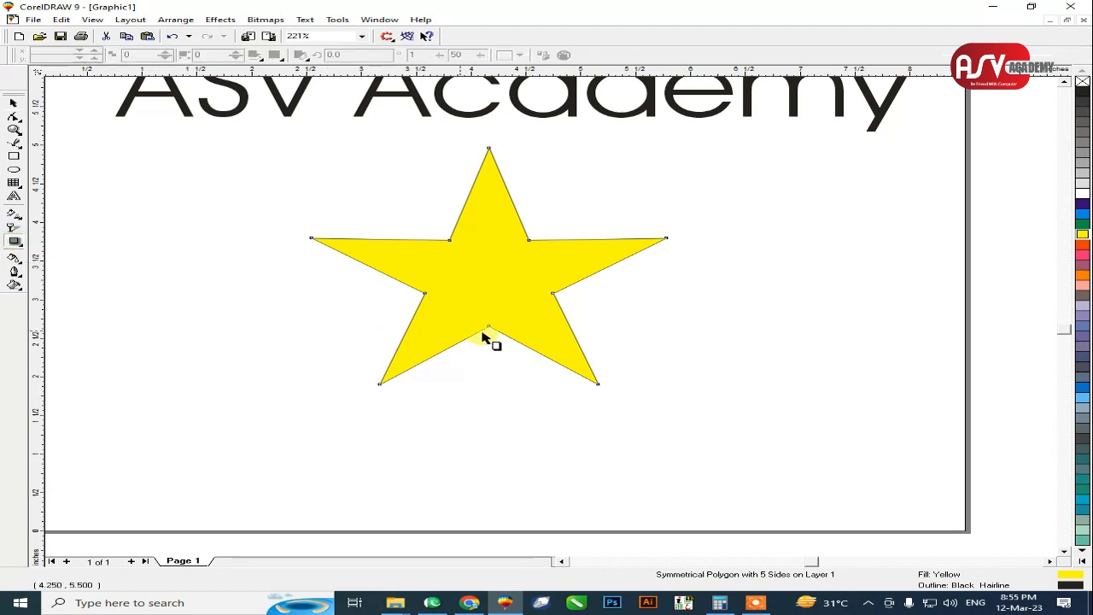
left_click_drag(515, 309, 633, 369)
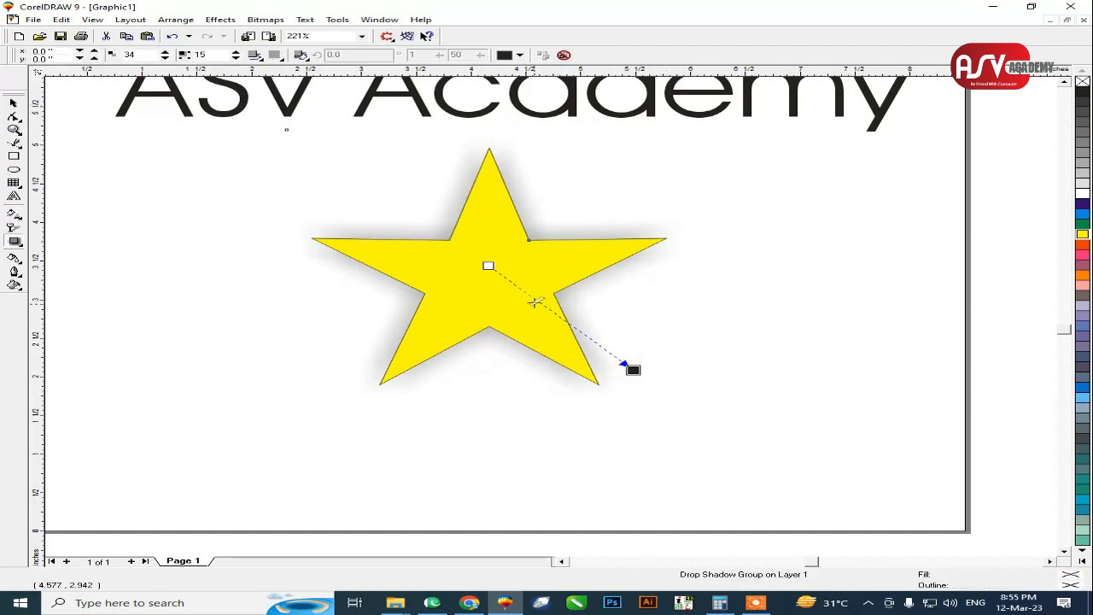
left_click_drag(535, 301, 600, 346)
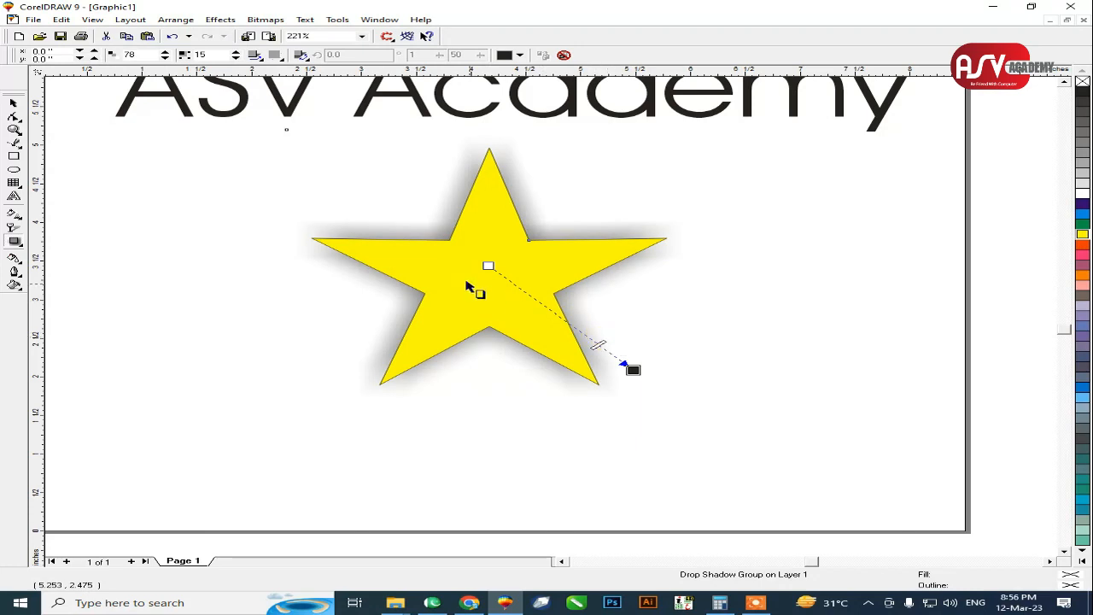
left_click(14, 104)
left_click(737, 407)
left_click(500, 293)
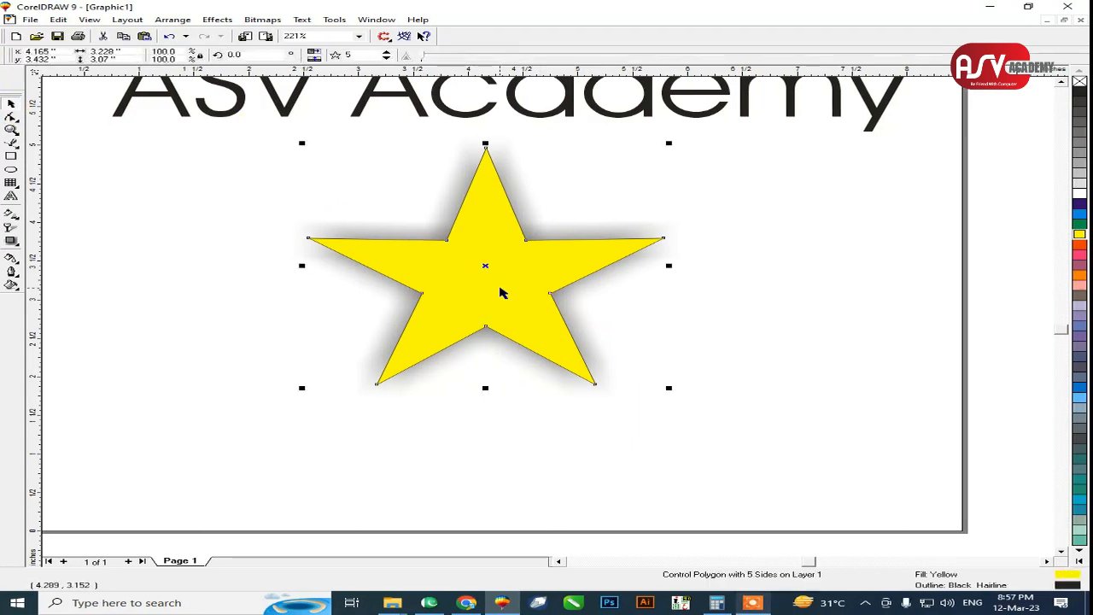
Move the yellow star with its shadow off the page, beside the yellow circle
key("shift+F4")
left_click_drag(548, 373, 675, 357)
left_click_drag(670, 357, 822, 222)
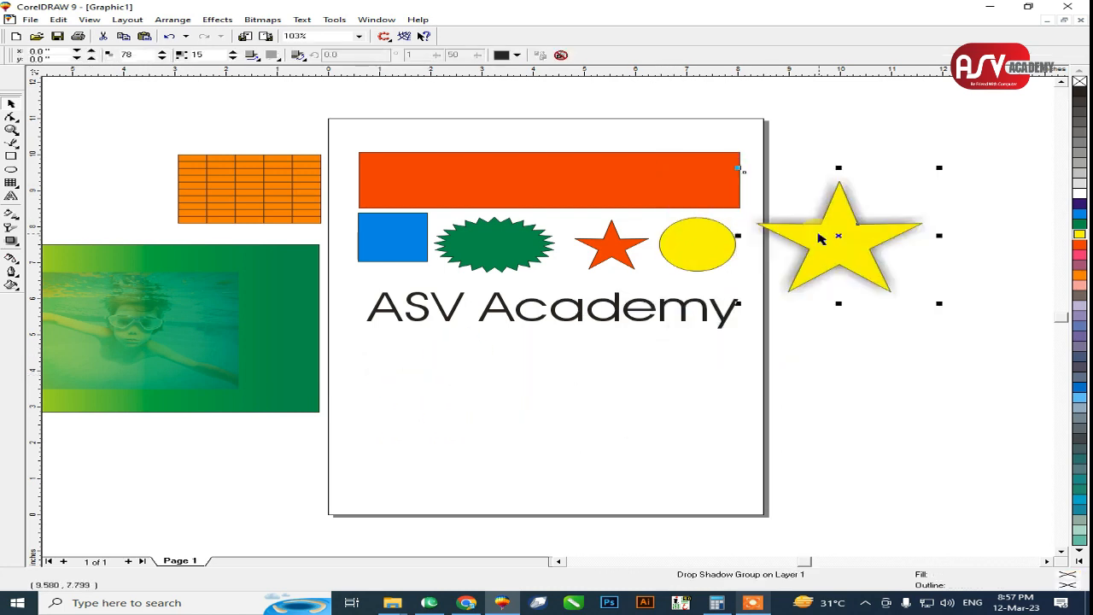
Draw a rectangle about 2.5 x 4.2 inches in the page's lower-right area
left_click(19, 262)
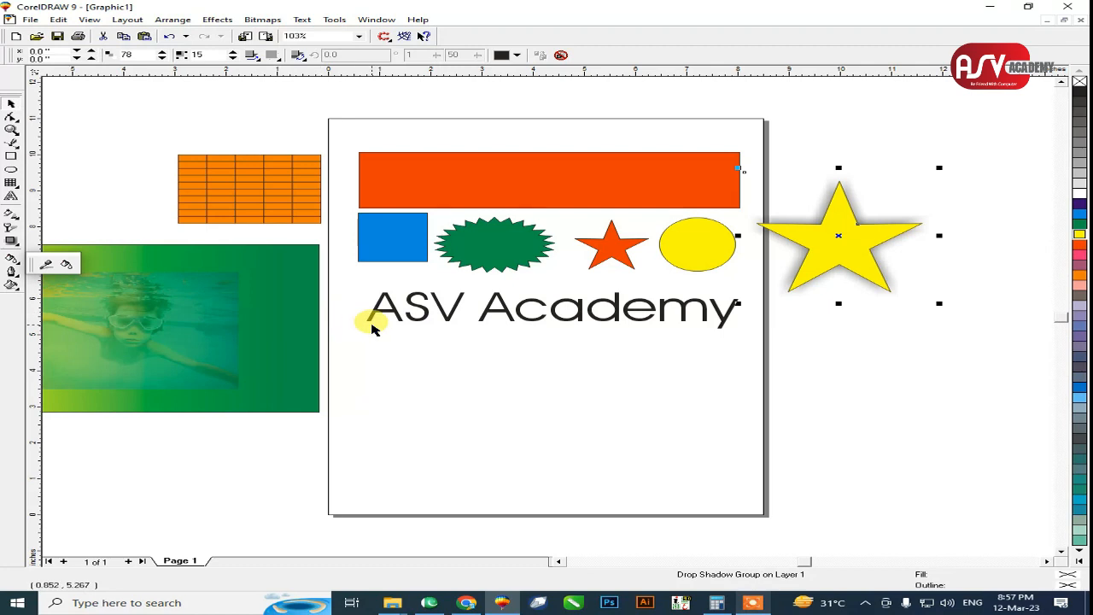
left_click(16, 156)
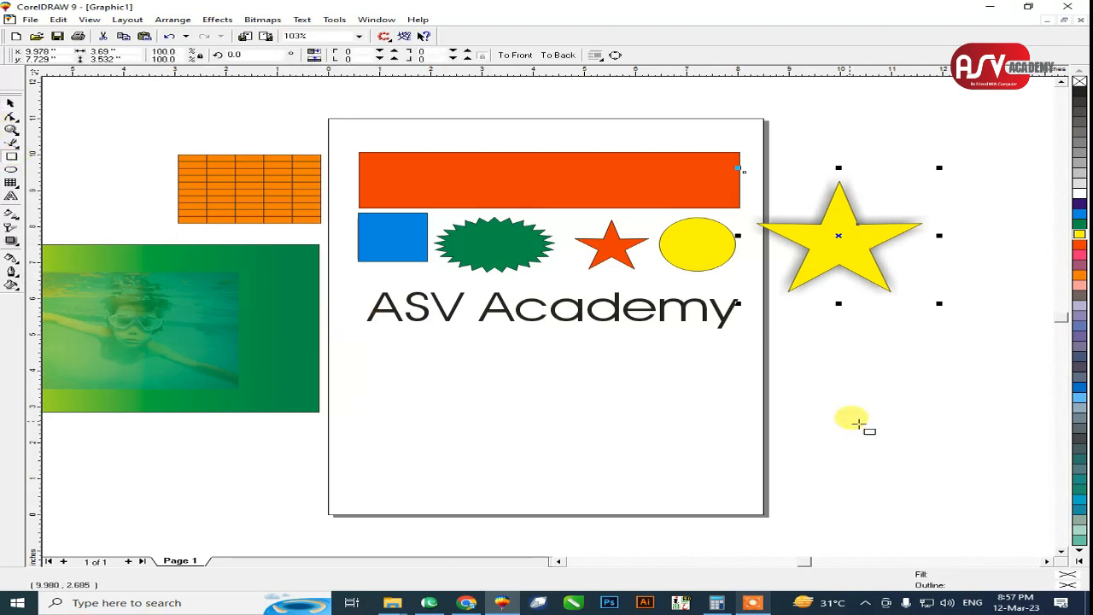
left_click_drag(620, 352, 747, 504)
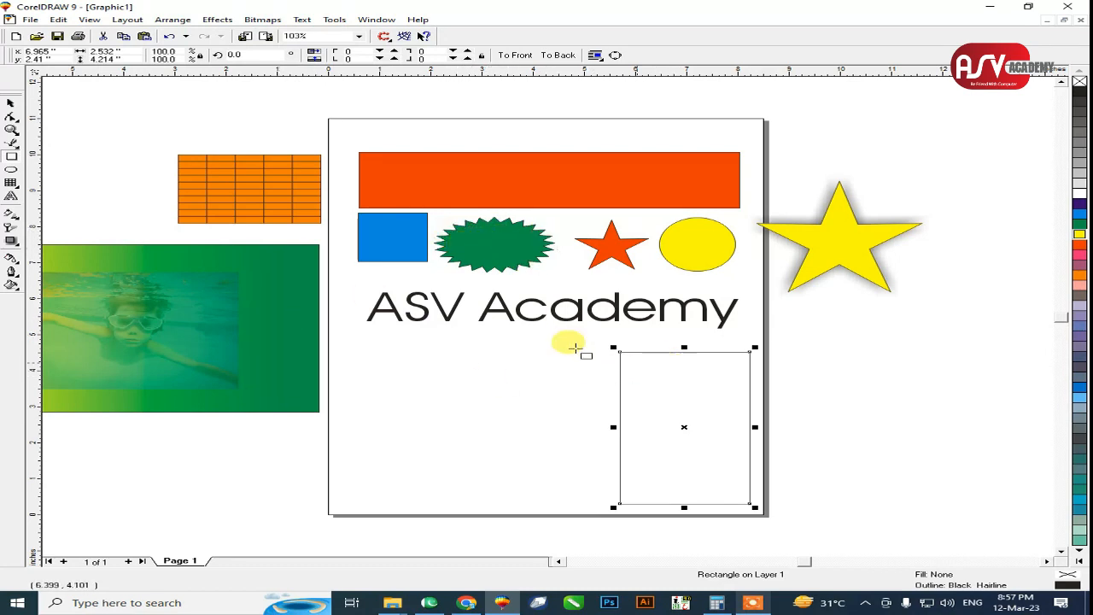
Sample the circle's yellow with the Eyedropper and fill the new rectangle and the green starburst with it using the Paintbucket
left_click(17, 260)
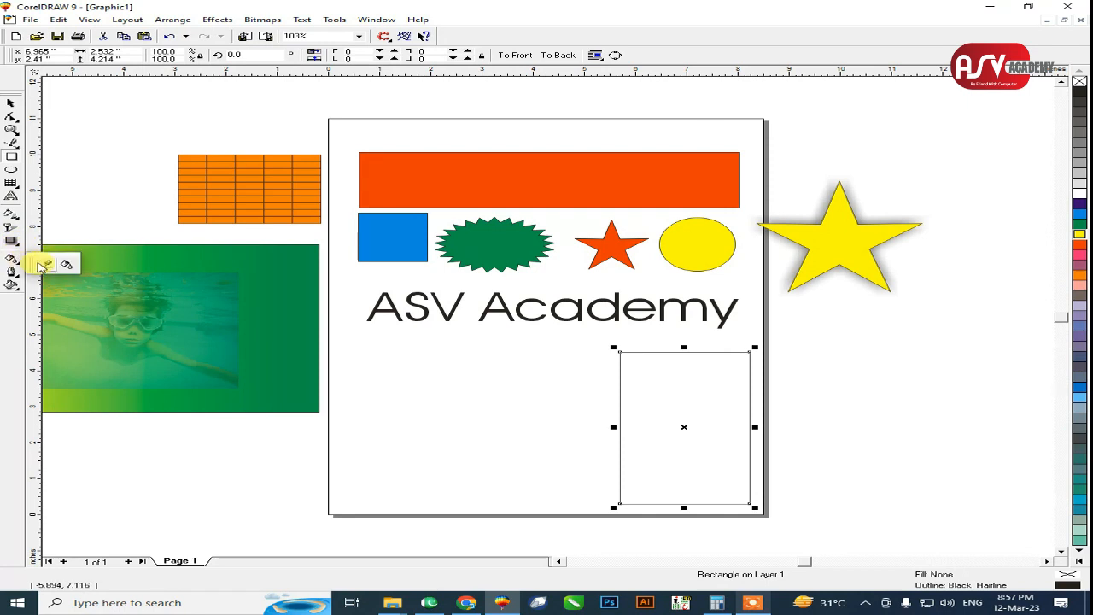
left_click(47, 266)
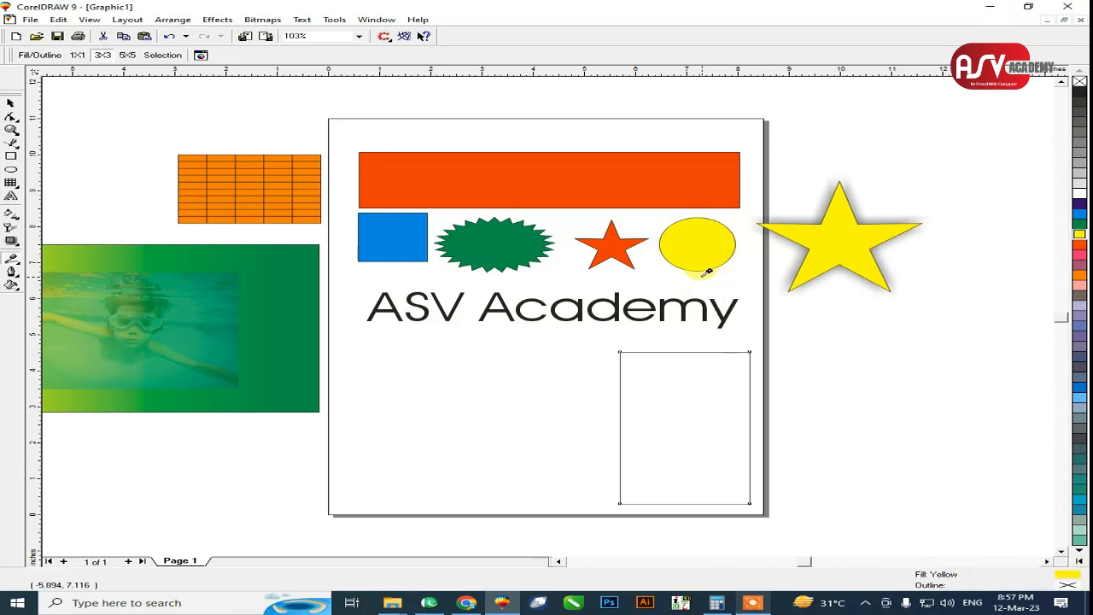
left_click(17, 263)
left_click(67, 267)
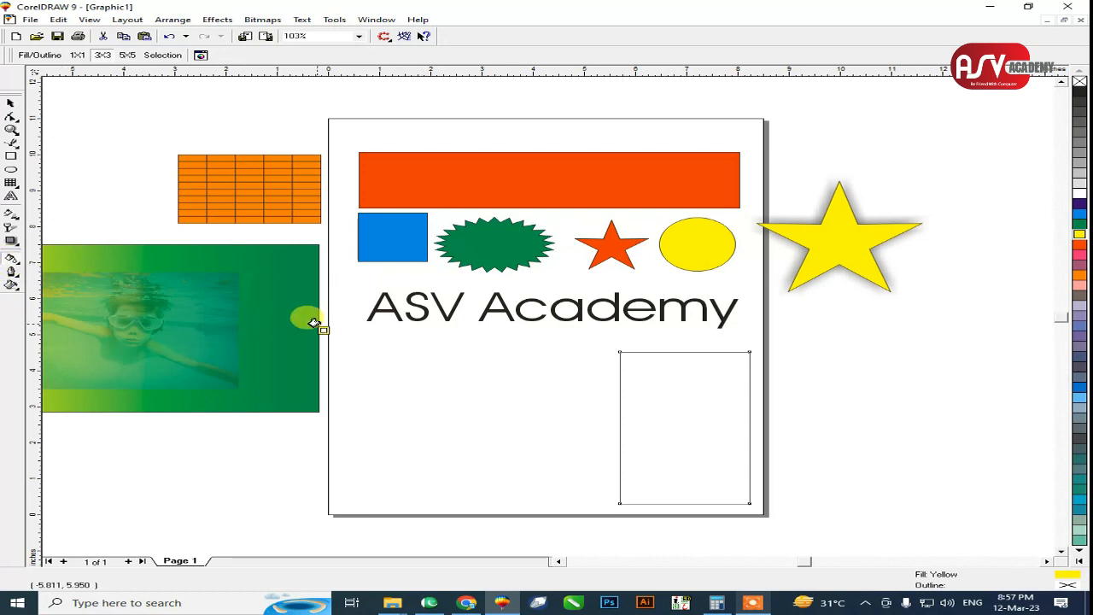
left_click(681, 377)
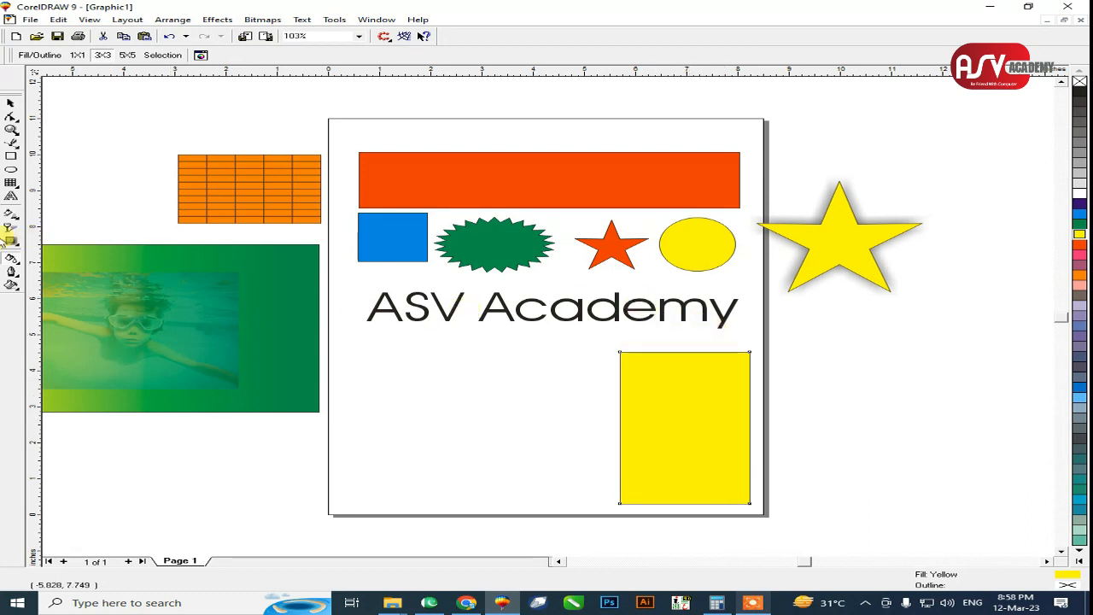
left_click(20, 268)
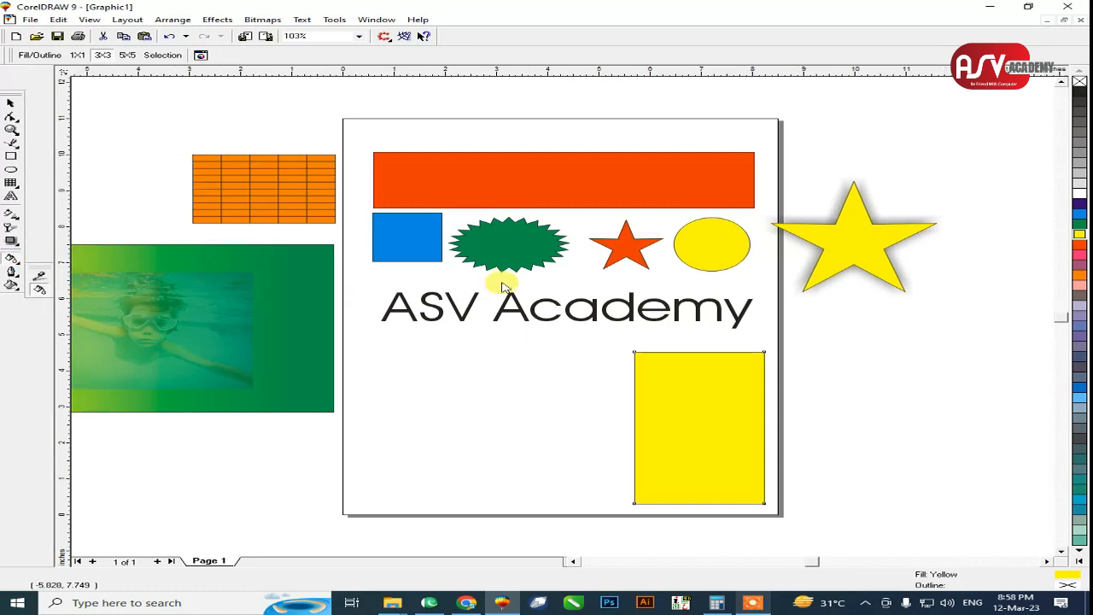
left_click(499, 248)
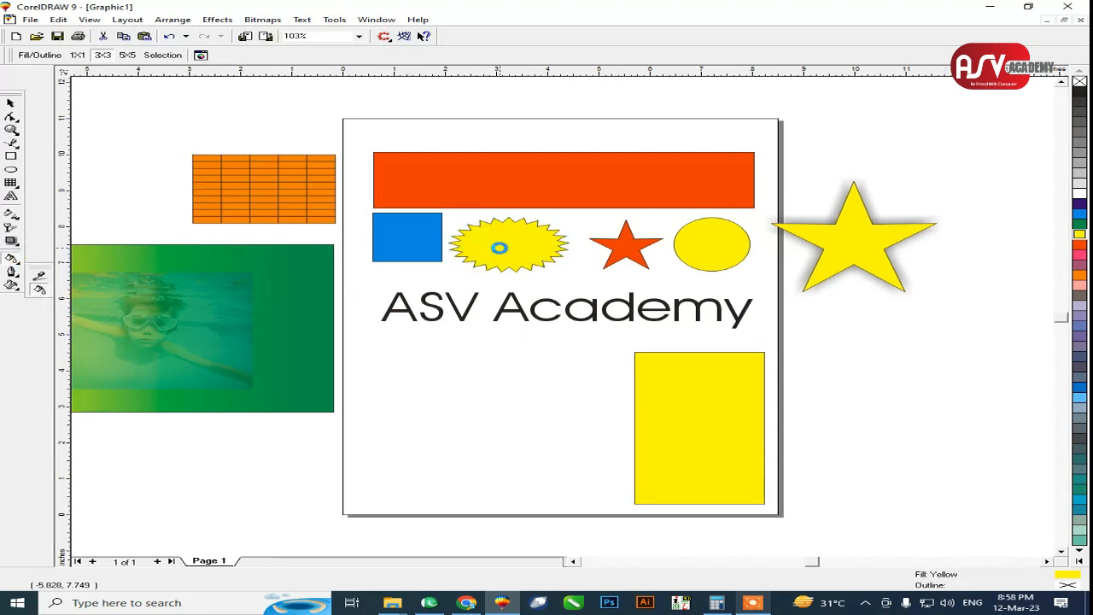
Sample green from the gradient rectangle's green end and fill the tall yellow rectangle with it
left_click(10, 244)
left_click(19, 263)
left_click(47, 267)
left_click(308, 275)
left_click(39, 288)
left_click(709, 409)
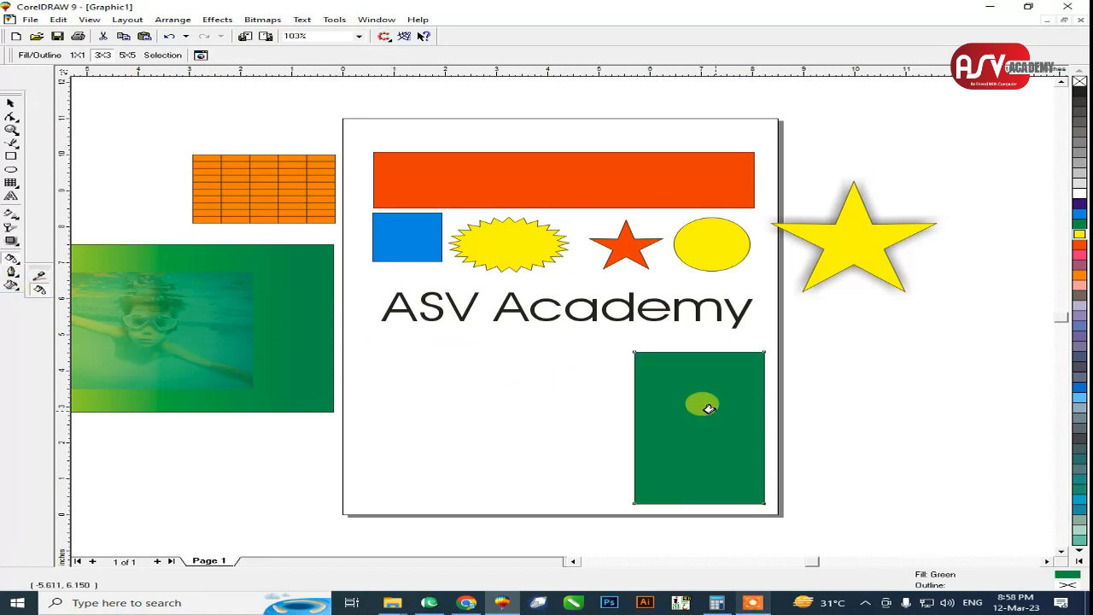
Widen the green rectangle to about 4.7 inches and move it below the ASV Academy text
left_click(12, 272)
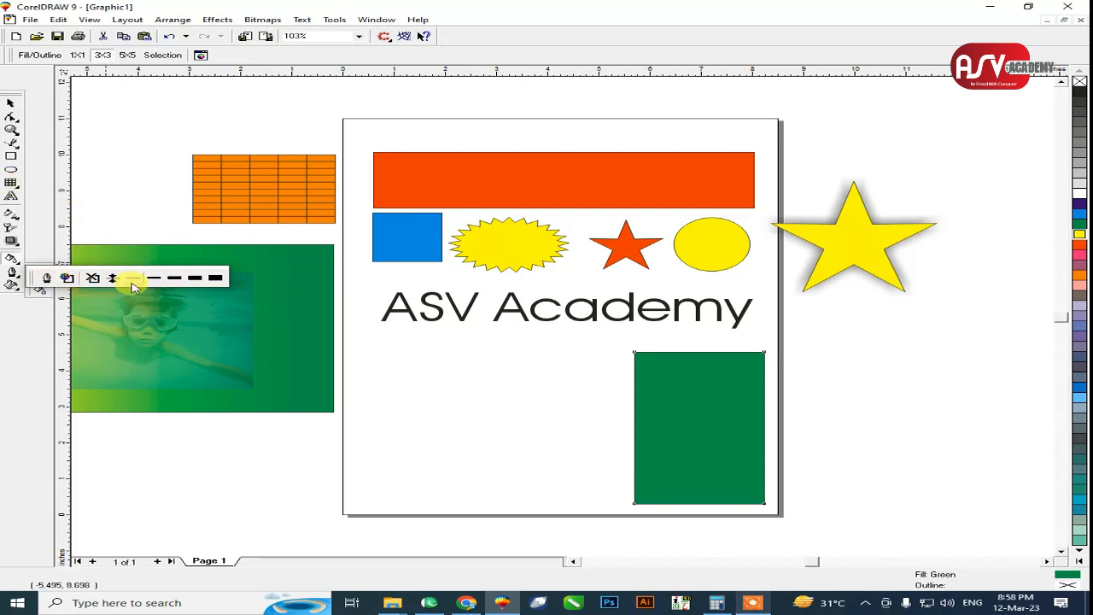
left_click(10, 103)
left_click_drag(708, 359, 521, 357)
left_click_drag(601, 425, 645, 421)
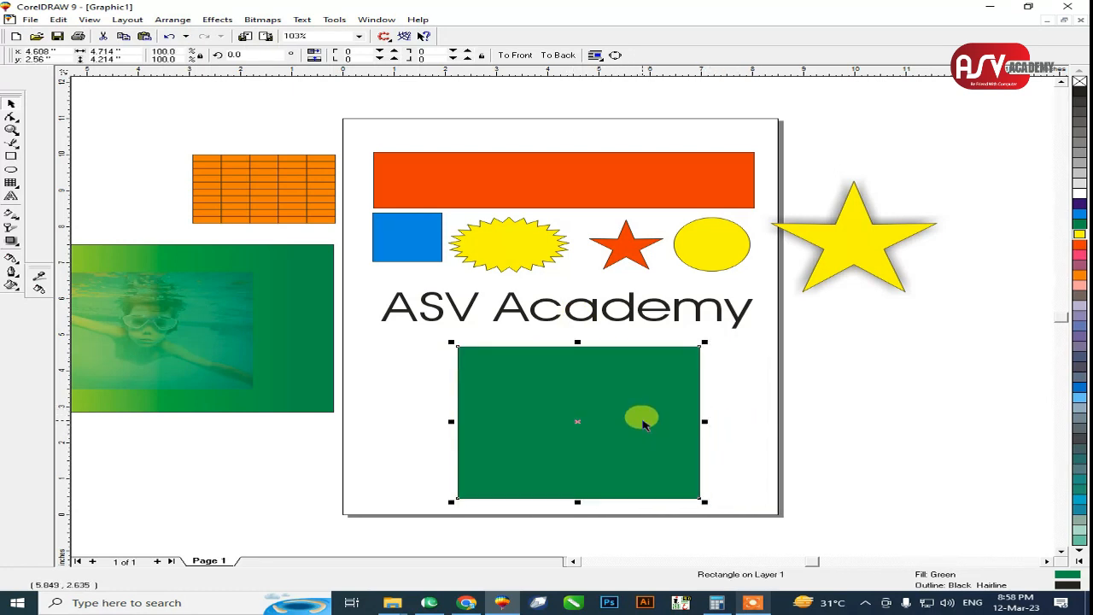
Give the green rectangle an 8-point outline
left_click(14, 273)
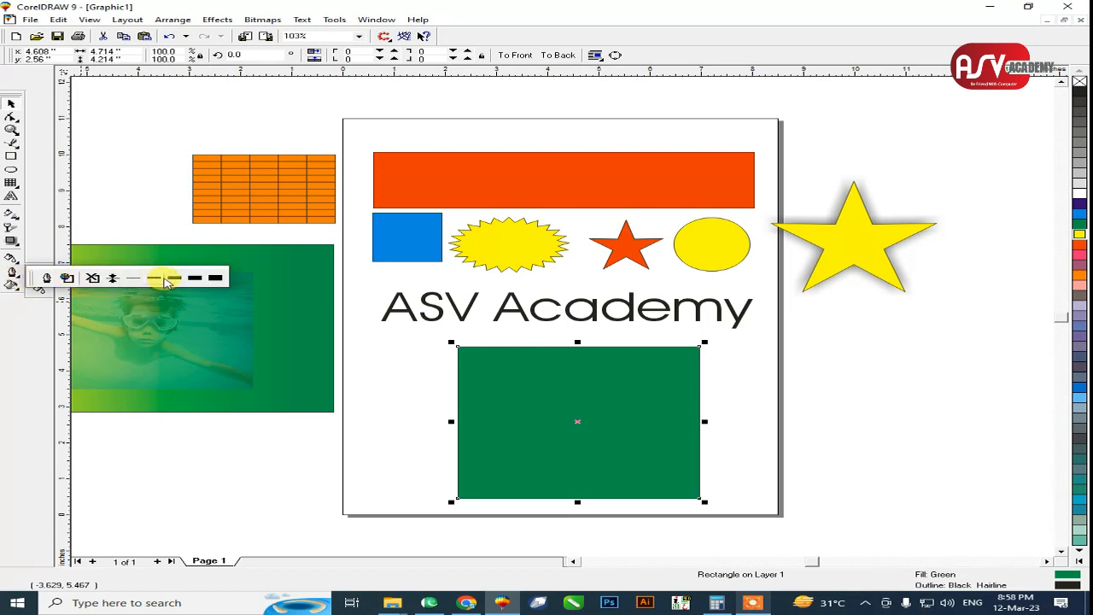
left_click(173, 279)
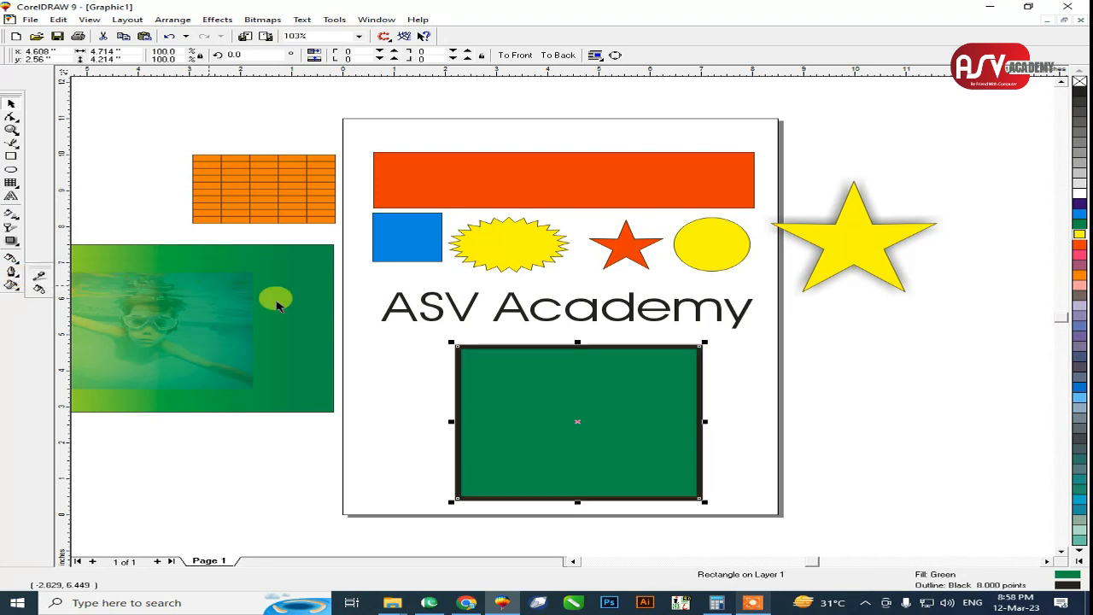
left_click(775, 410)
left_click(612, 386)
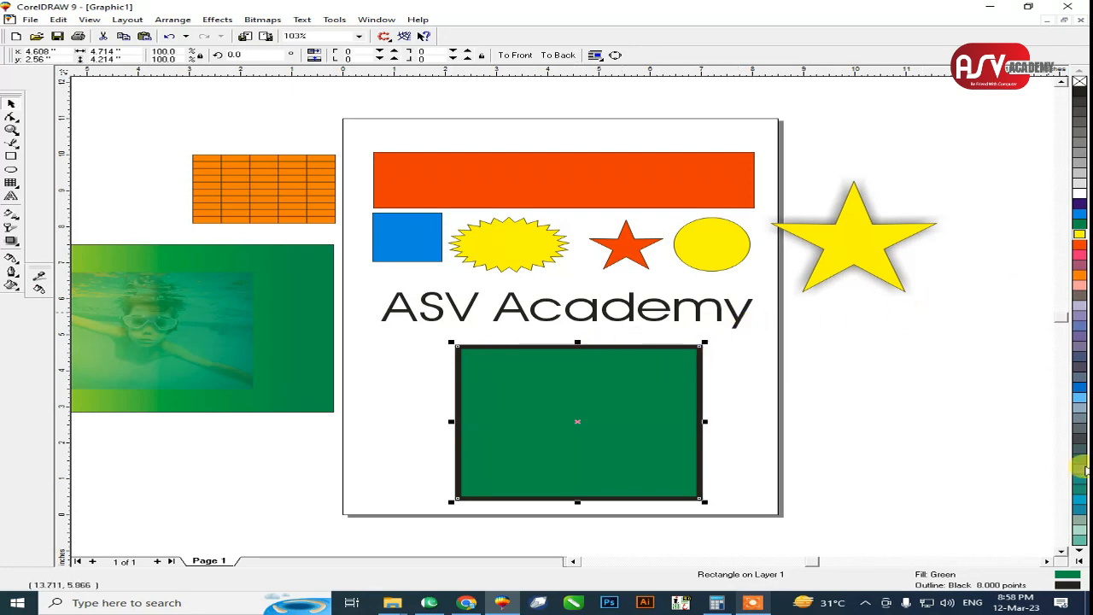
Colour the green rectangle's outline magenta and move the rectangle off the page, below the yellow star
left_click(1081, 564)
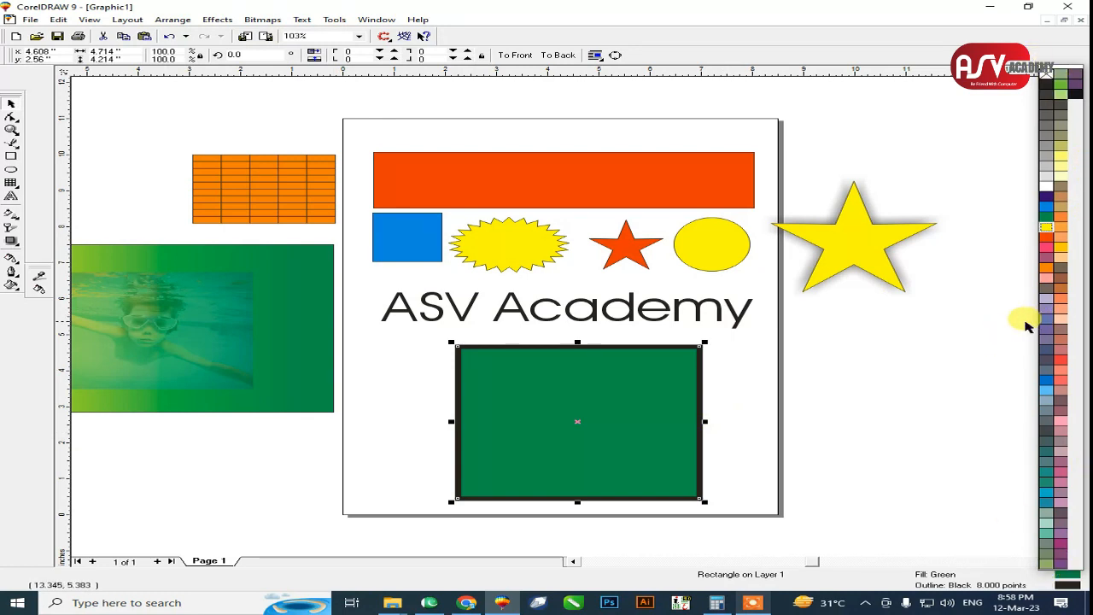
right_click(1050, 231)
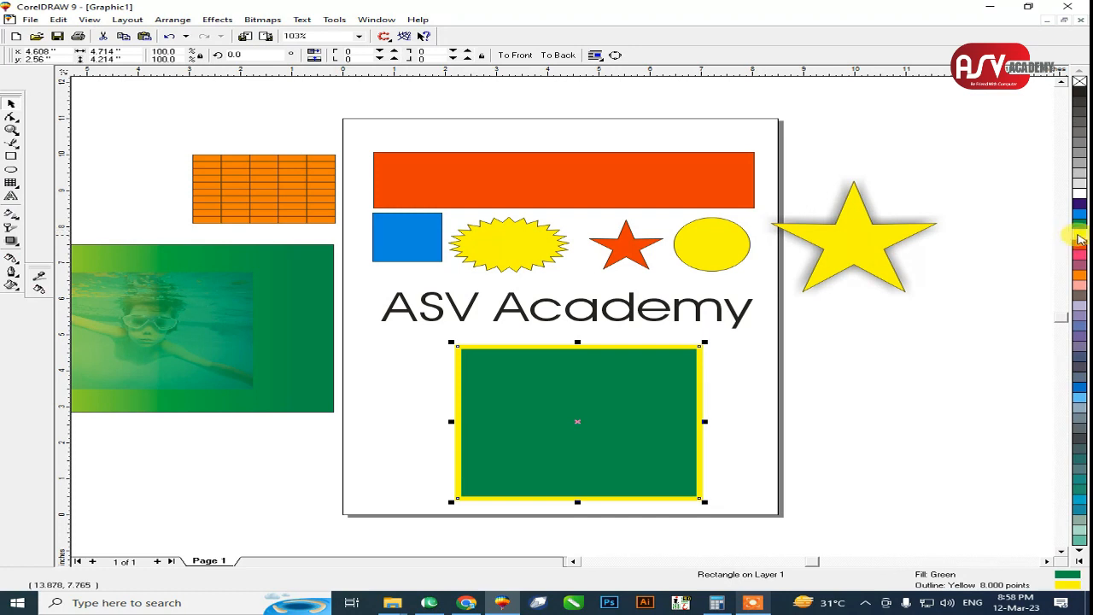
right_click(1078, 225)
right_click(1078, 244)
right_click(1079, 250)
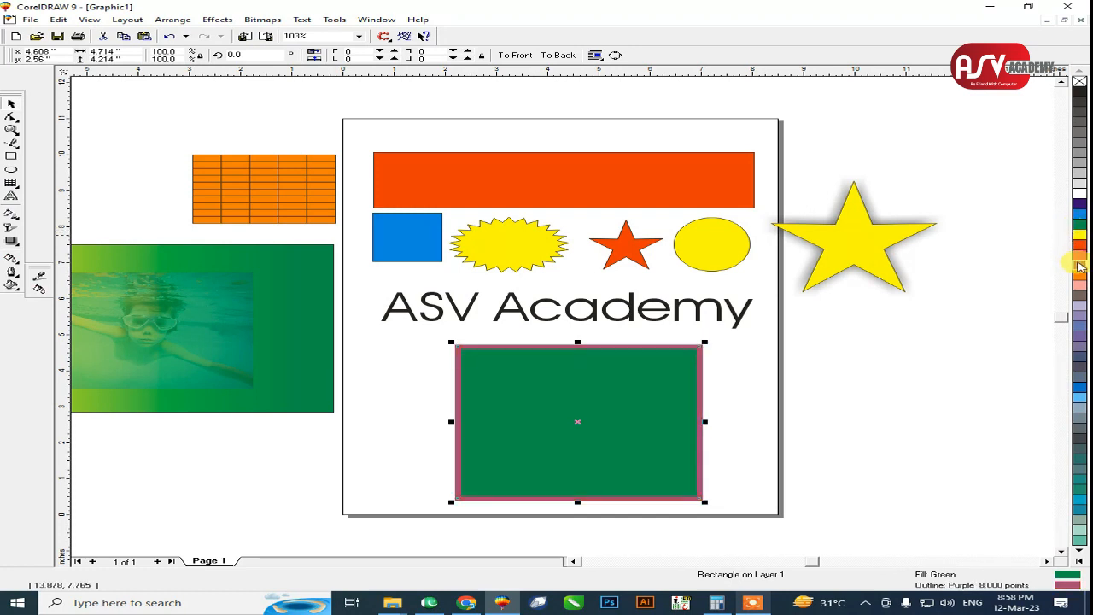
right_click(1080, 254)
left_click_drag(573, 401, 908, 364)
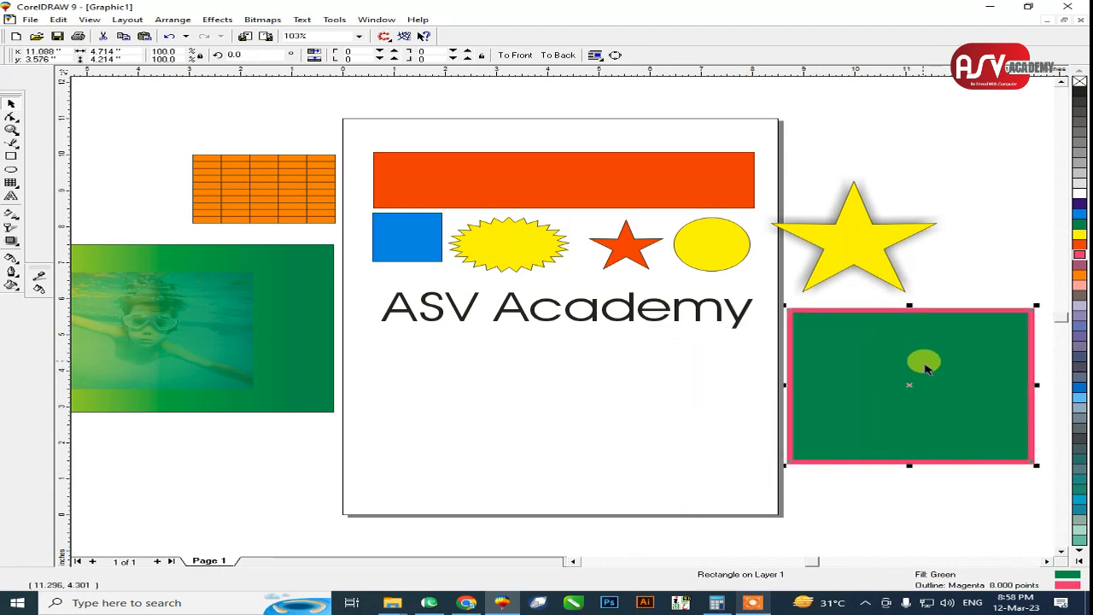
Close the Eyedropper flyout toolbar and deselect the green rectangle
left_click(17, 290)
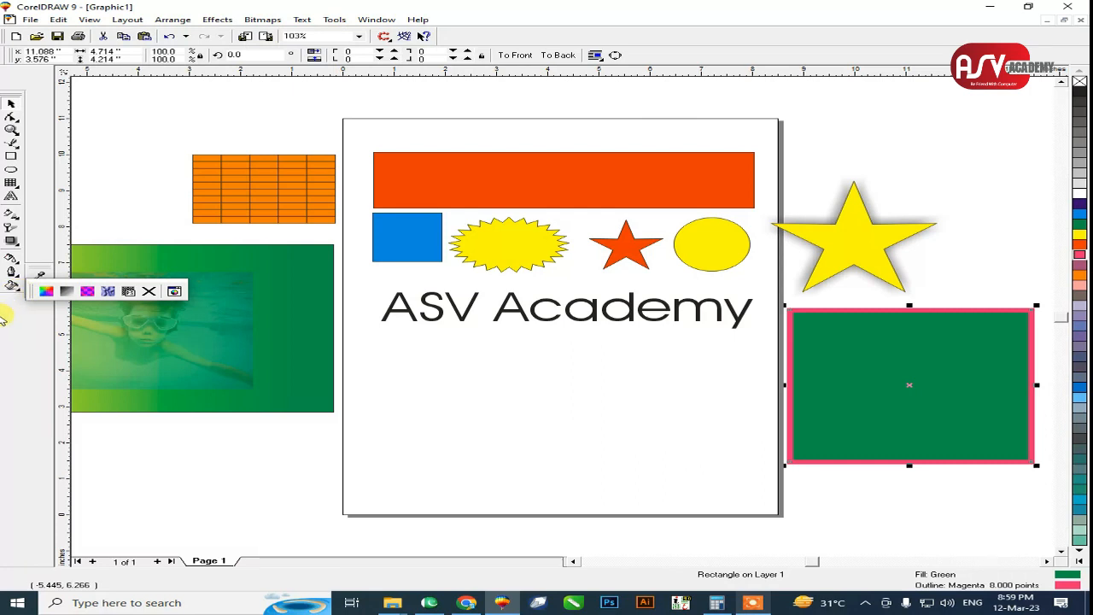
left_click(14, 320)
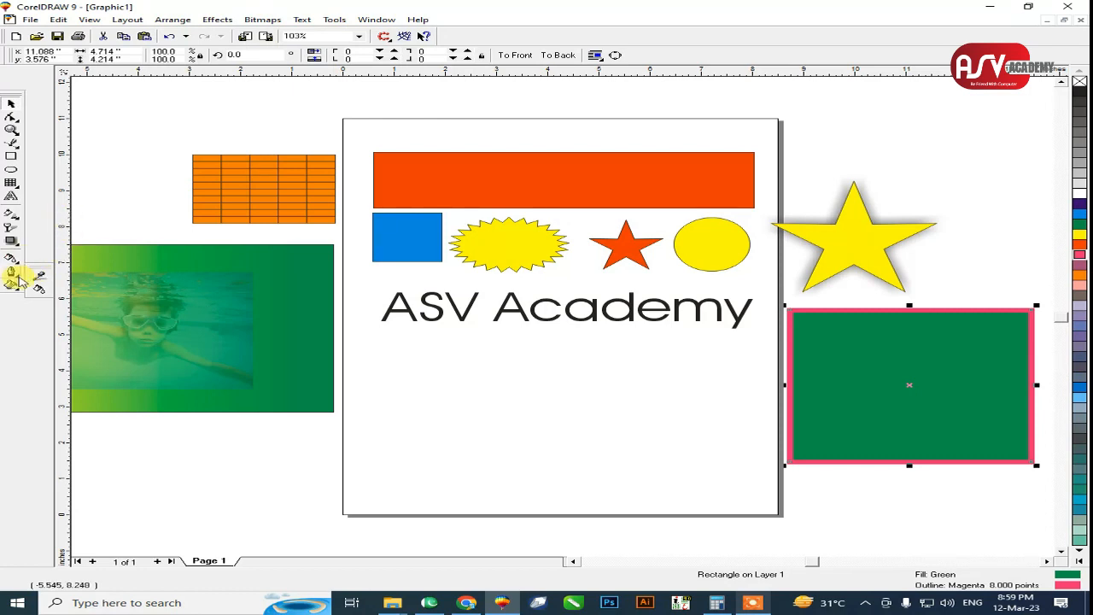
left_click_drag(43, 269, 338, 309)
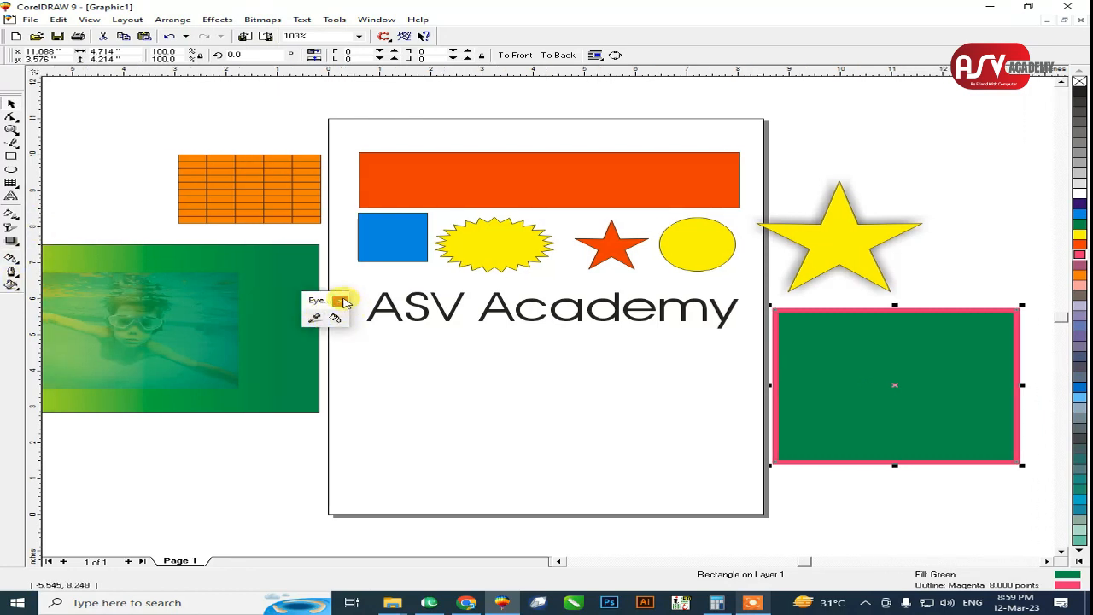
left_click(341, 300)
left_click(596, 417)
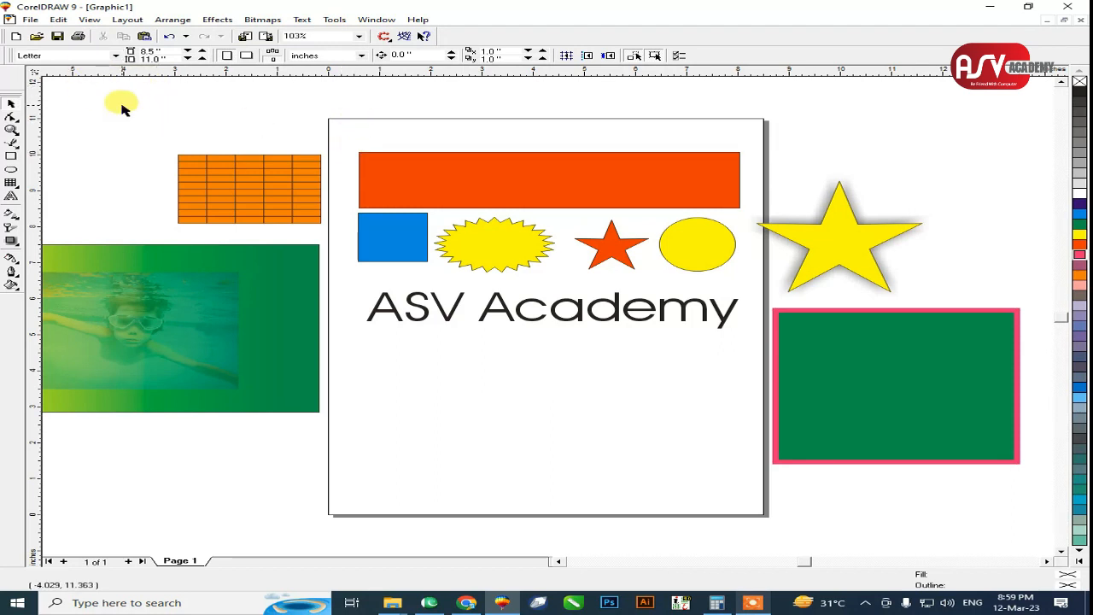
Select all the drawn objects and move them below the page, leaving the page empty
key("F3")
key("F3")
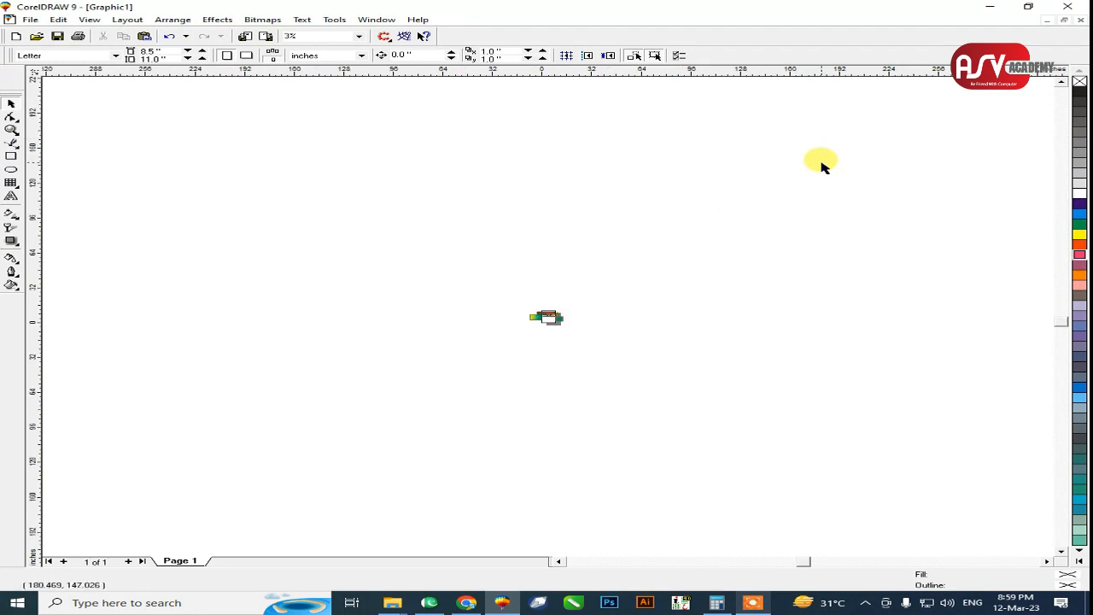
key("F4")
key("F3")
left_click_drag(208, 224, 861, 447)
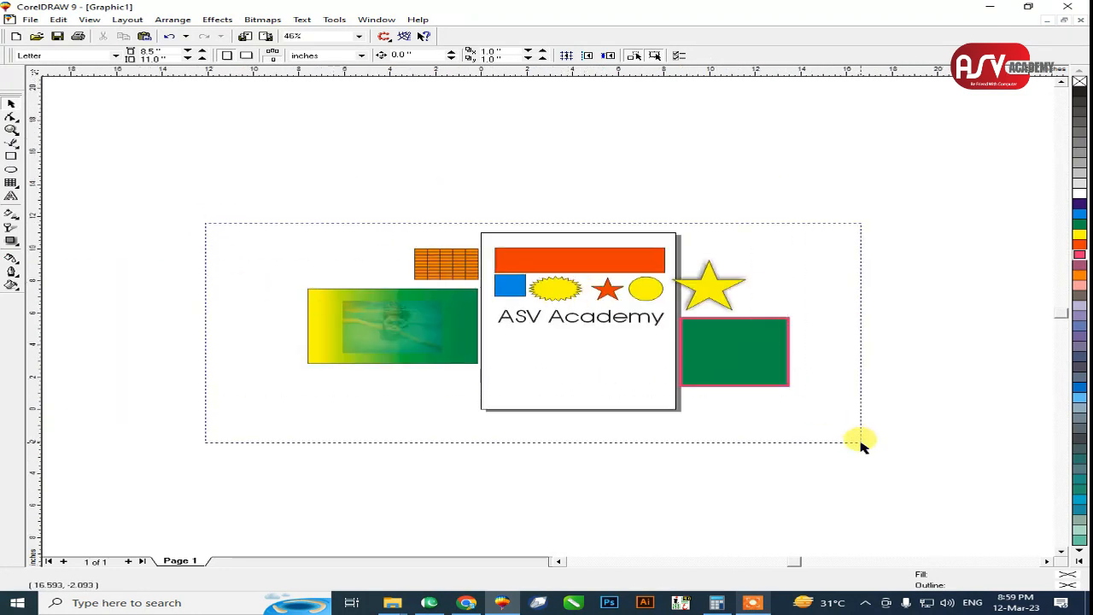
mouse_move(752, 322)
left_mouse_down()
mouse_move(781, 508)
mouse_move(837, 548)
left_mouse_up()
key("Escape")
key("F2")
left_click_drag(395, 178, 779, 423)
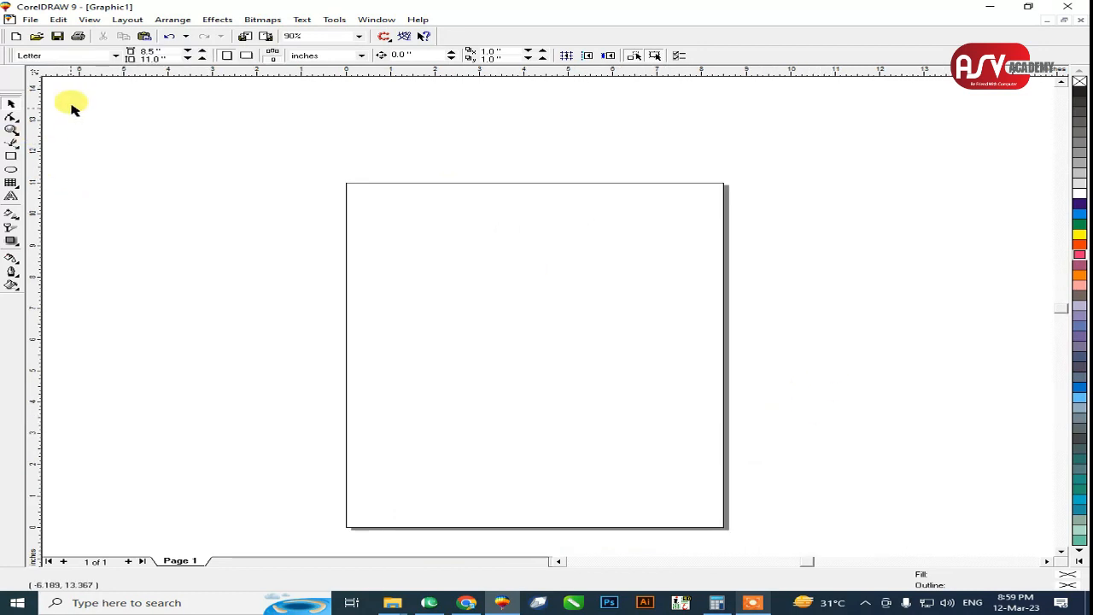
Set the paper size to A4
left_click(95, 58)
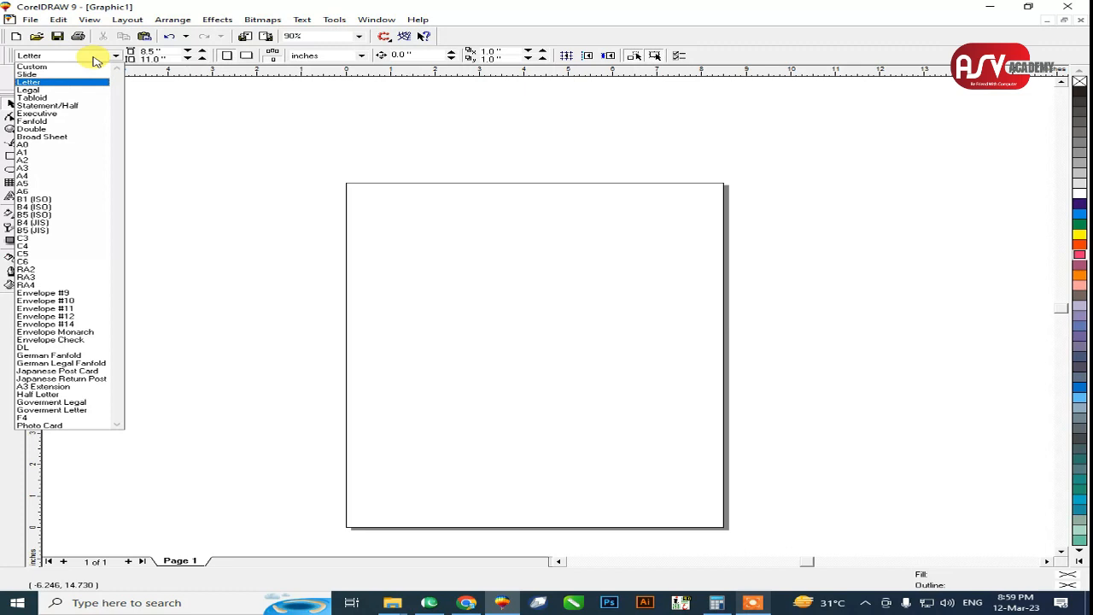
left_click(38, 176)
left_click_drag(364, 117, 767, 340)
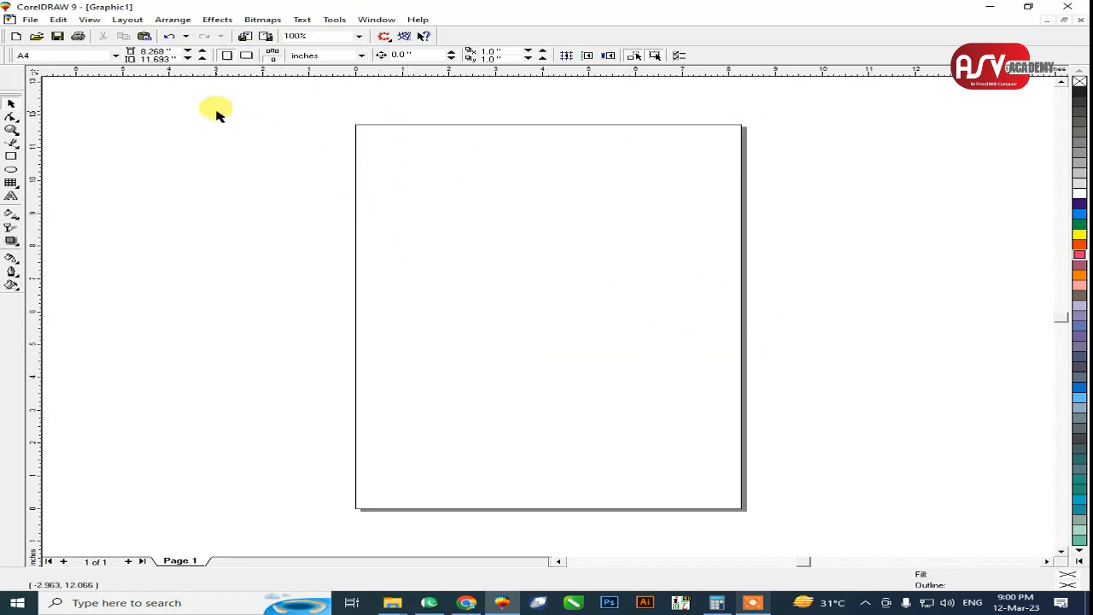
Check the page's width and height fields and the list of drawing units, keeping inches
double_click(157, 51)
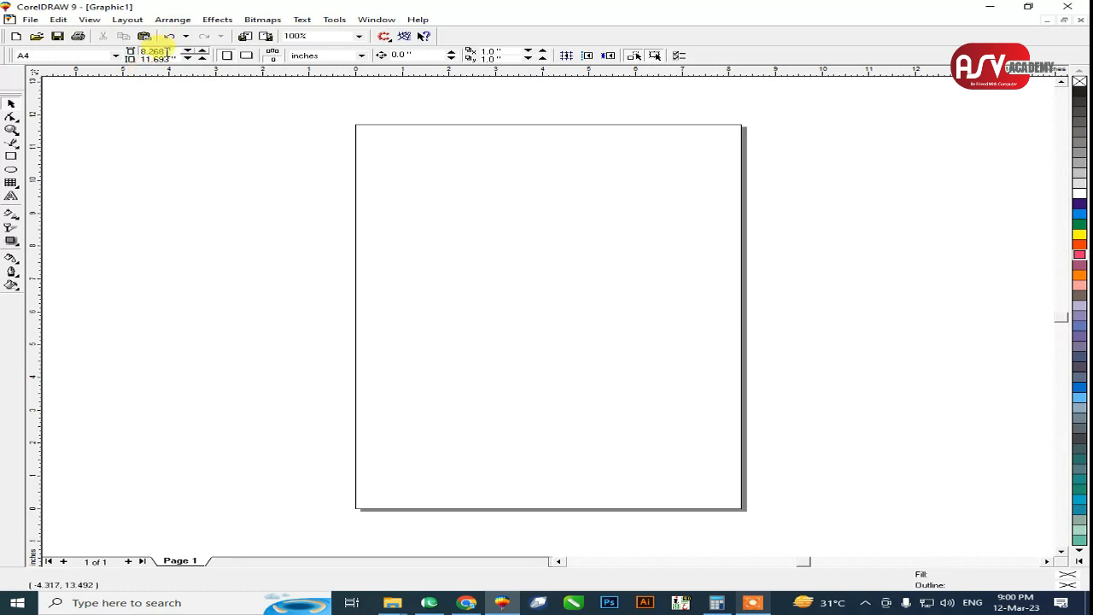
double_click(167, 58)
left_click(169, 59)
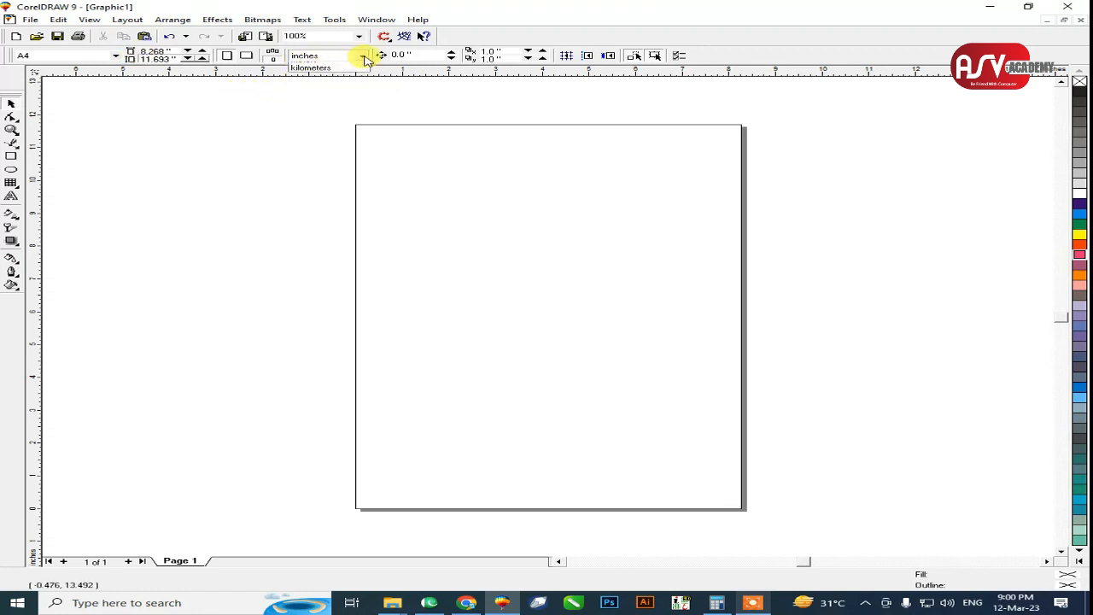
left_click(362, 56)
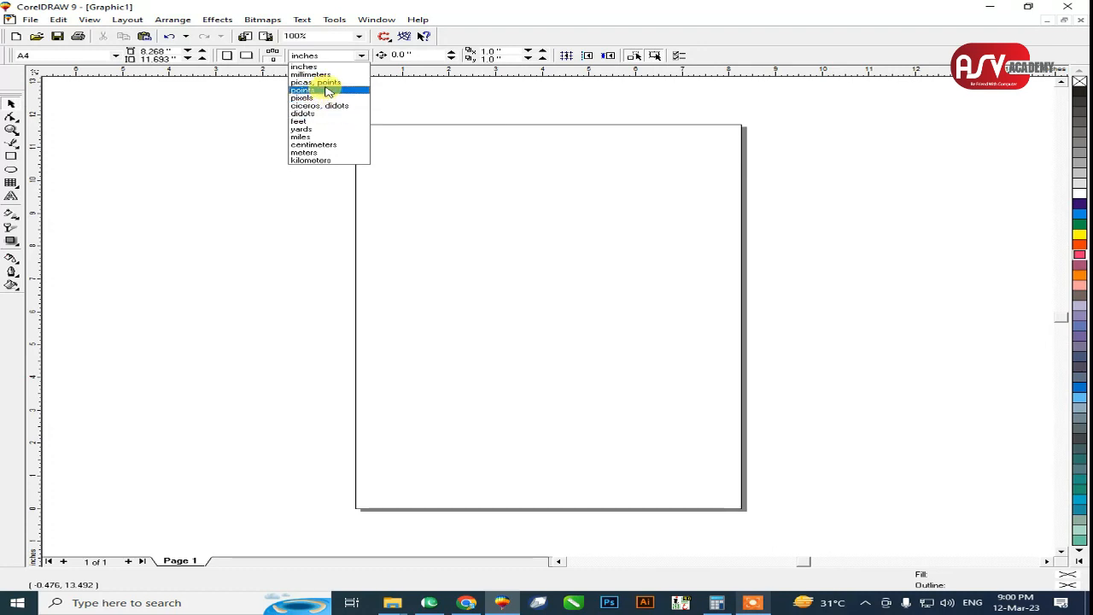
left_click(335, 67)
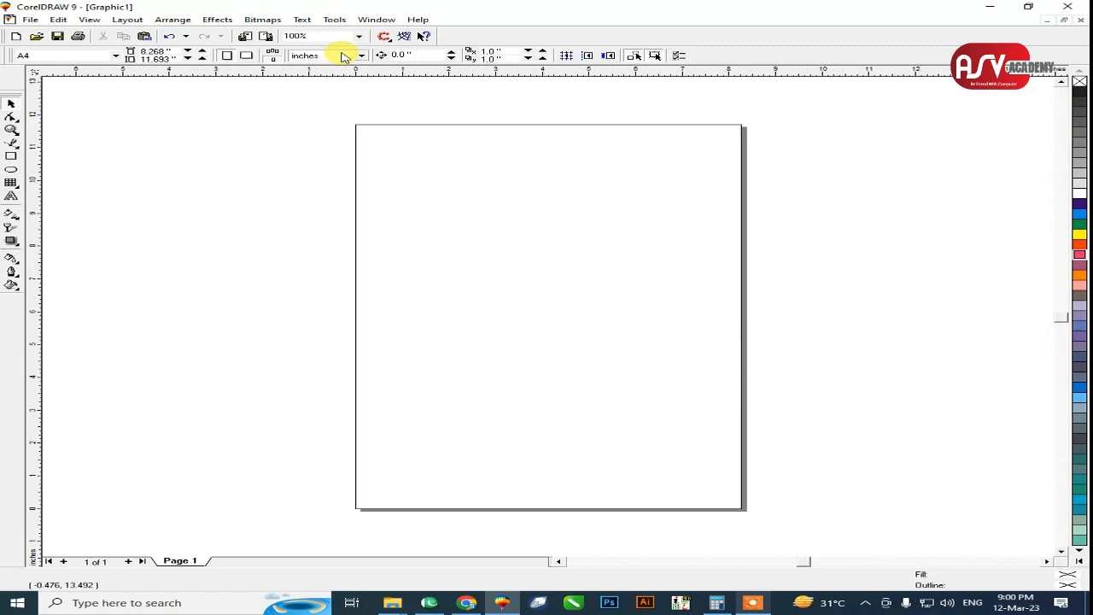
left_click(340, 54)
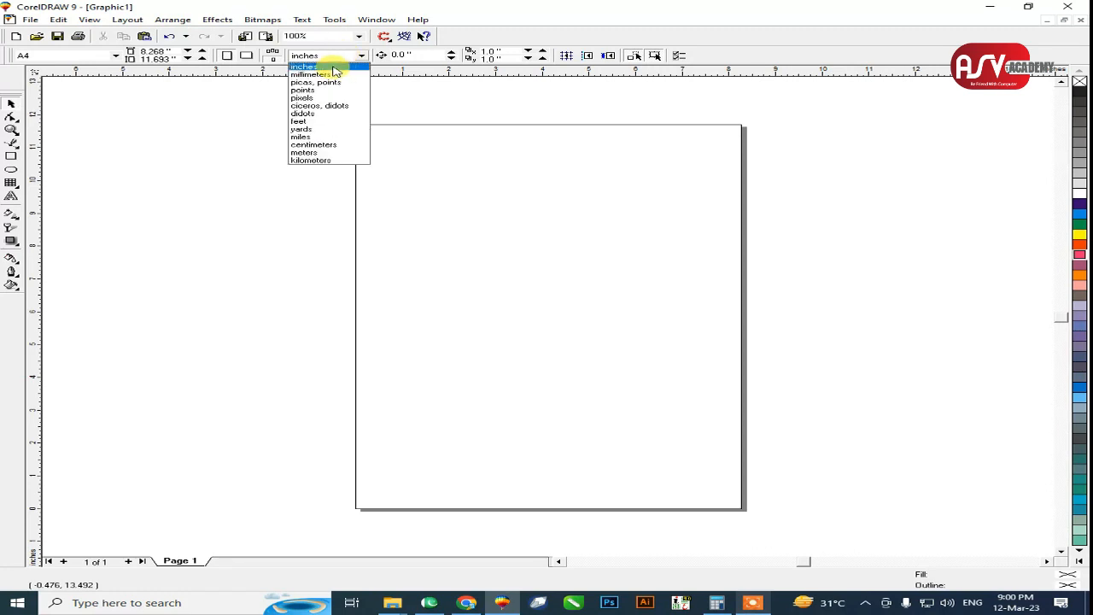
left_click(334, 68)
left_click(344, 58)
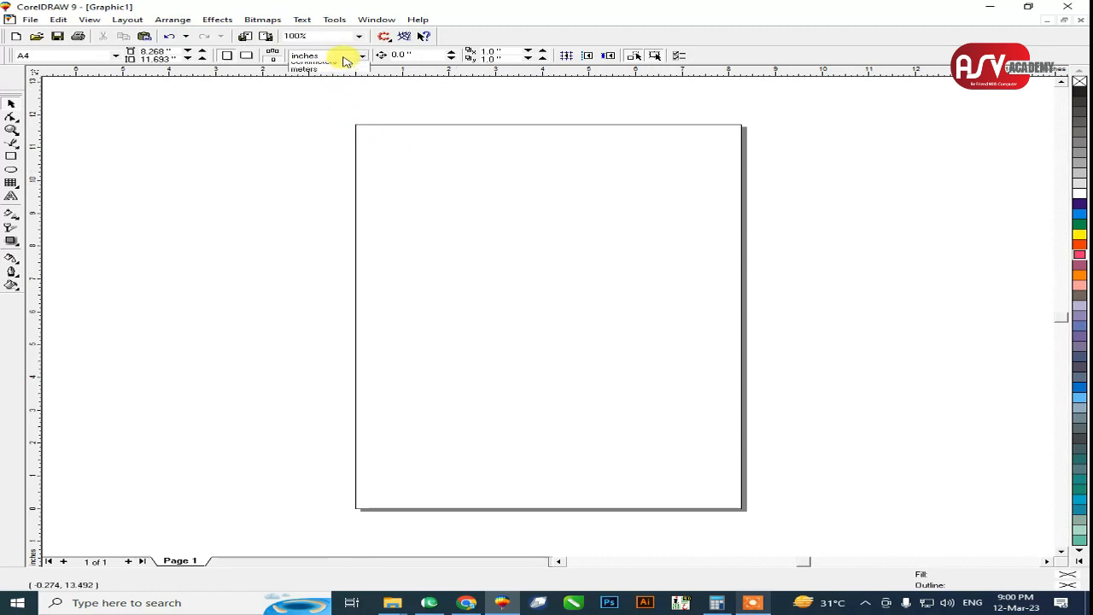
left_click(334, 69)
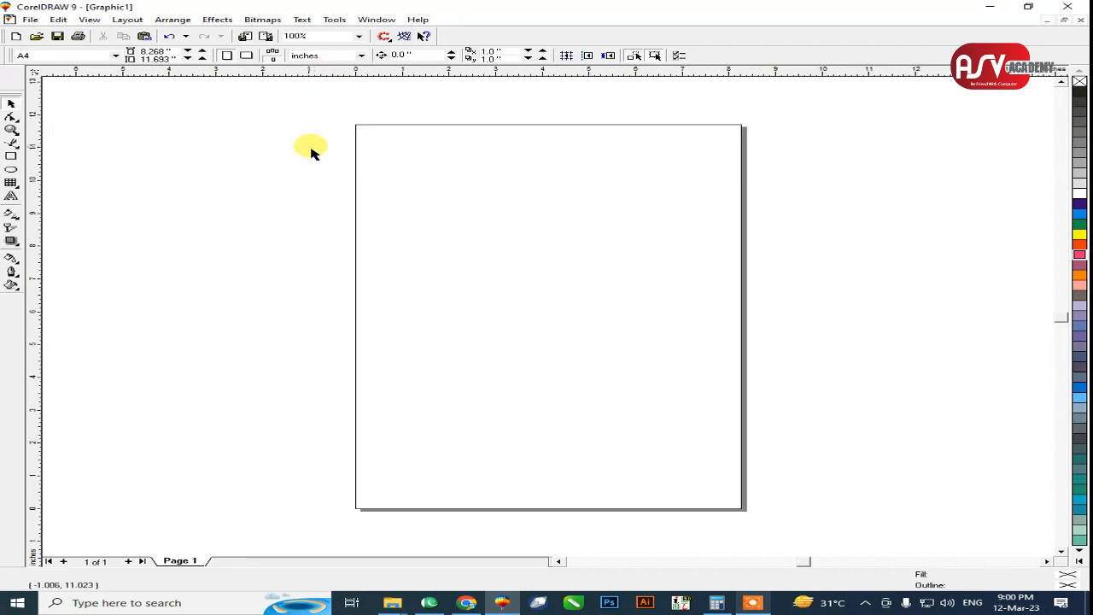
Try a 503-inch width on a new rectangle drawn about 5.4 x 5.2 inches on the page, and delete the rectangle
left_click(10, 158)
left_click_drag(447, 211, 699, 384)
left_click_drag(128, 51, 24, 61)
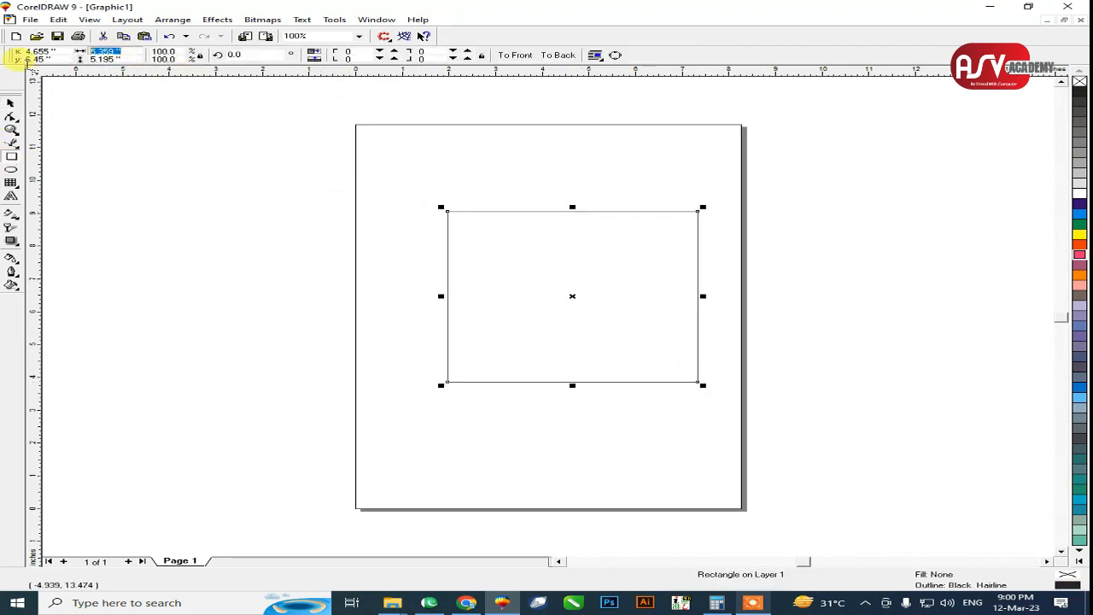
type("503")
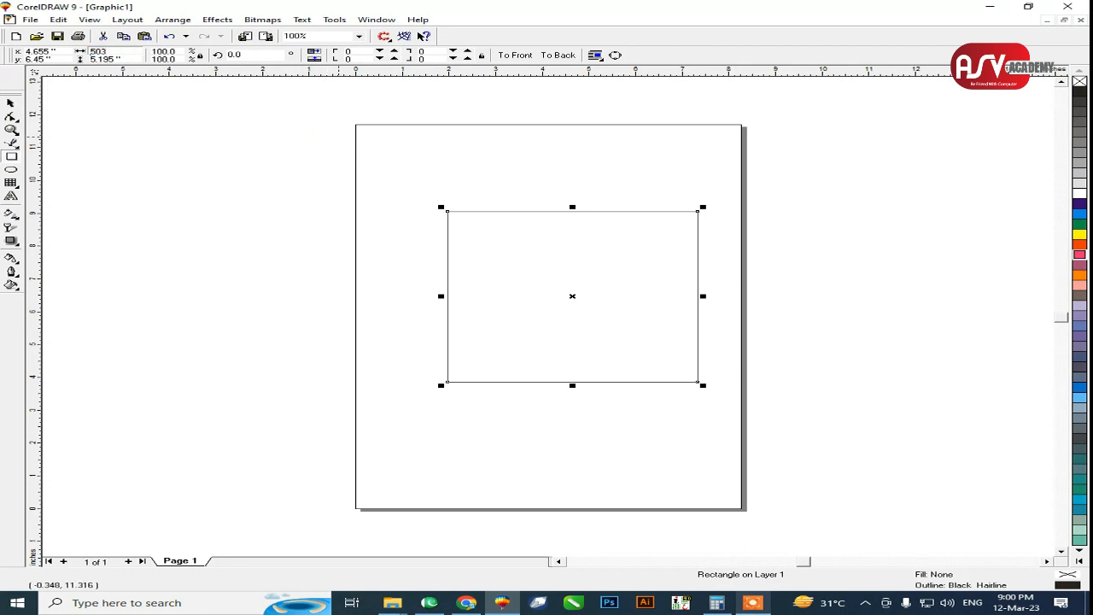
key("Return")
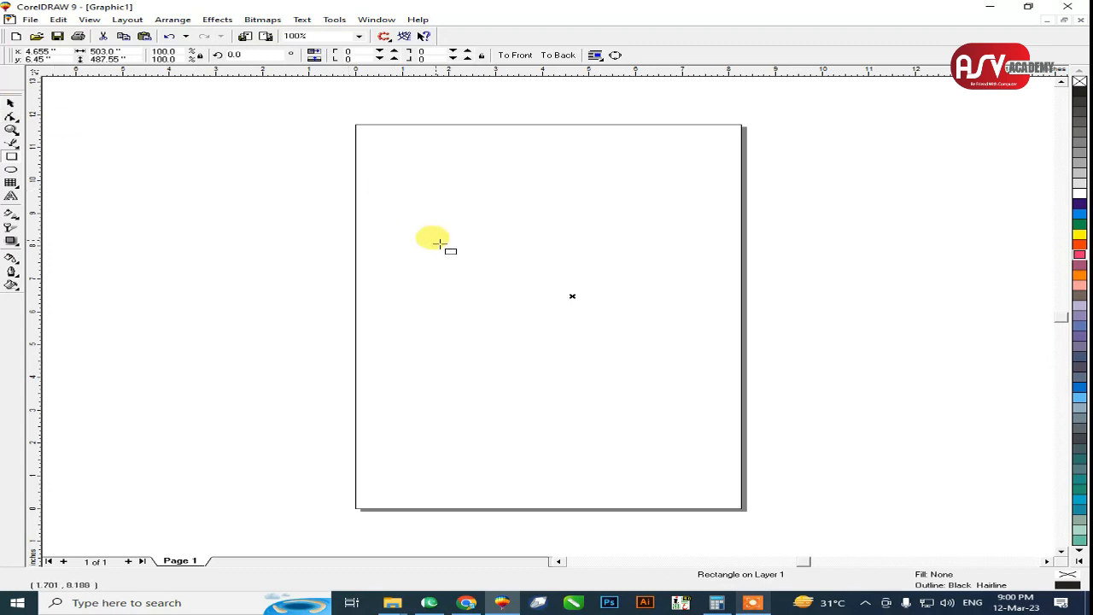
key("Delete")
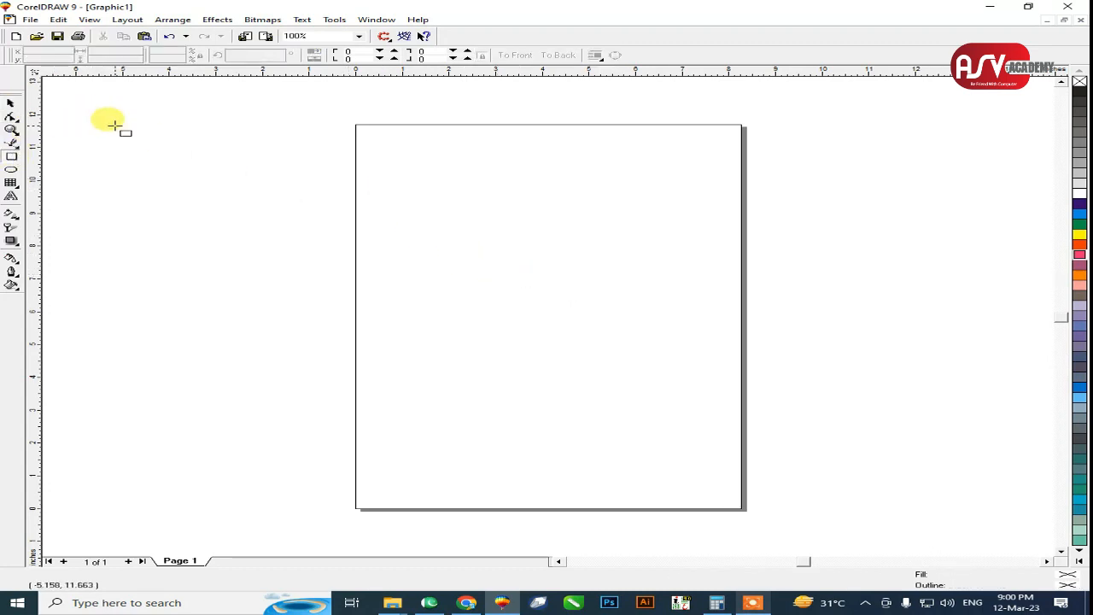
left_click(10, 104)
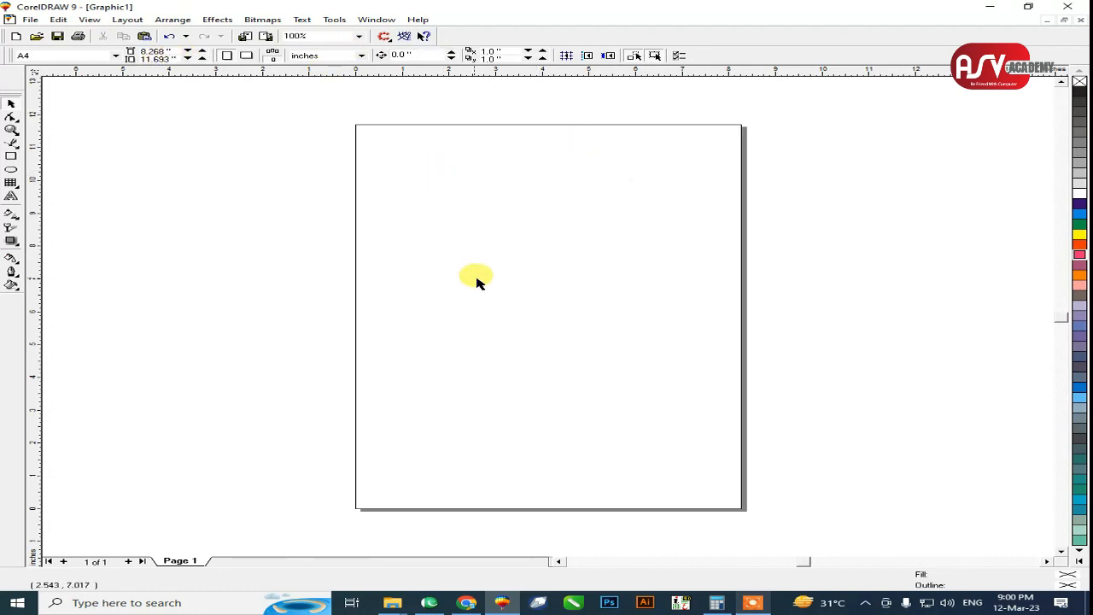
Select all the objects below the page and move them back up over the page
key("F3")
key("F3")
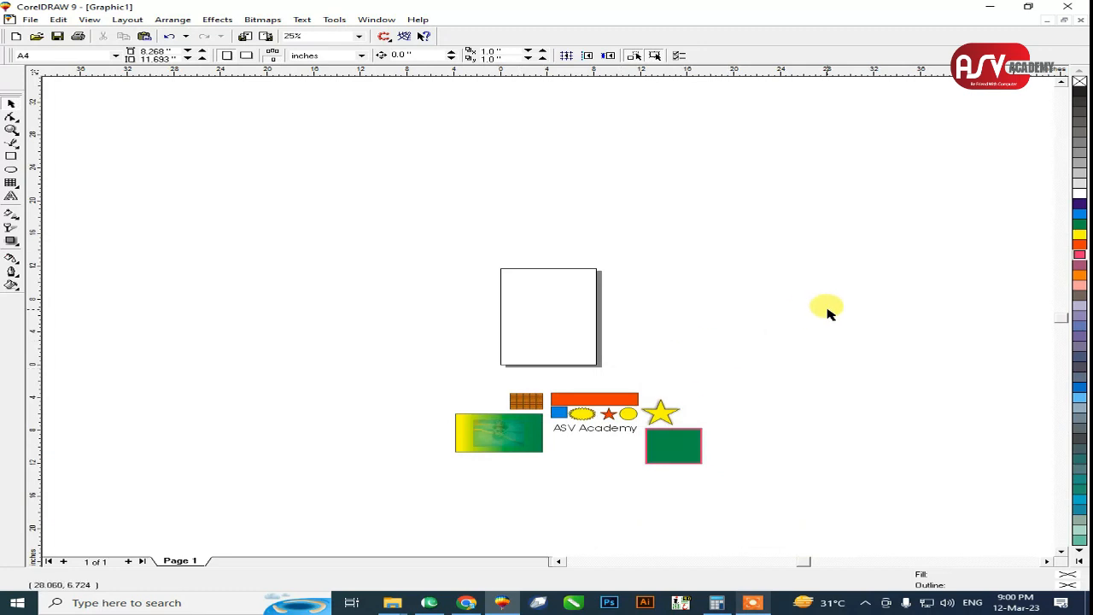
left_click_drag(828, 309, 361, 488)
left_click_drag(504, 431, 452, 310)
key("F2")
left_click_drag(689, 239, 390, 396)
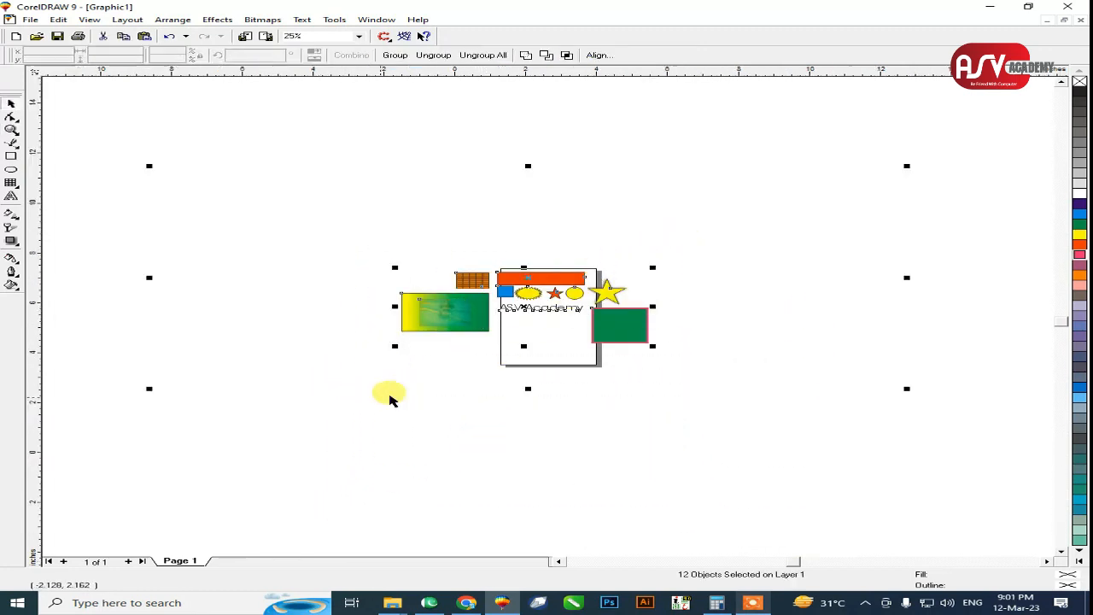
left_click(559, 400)
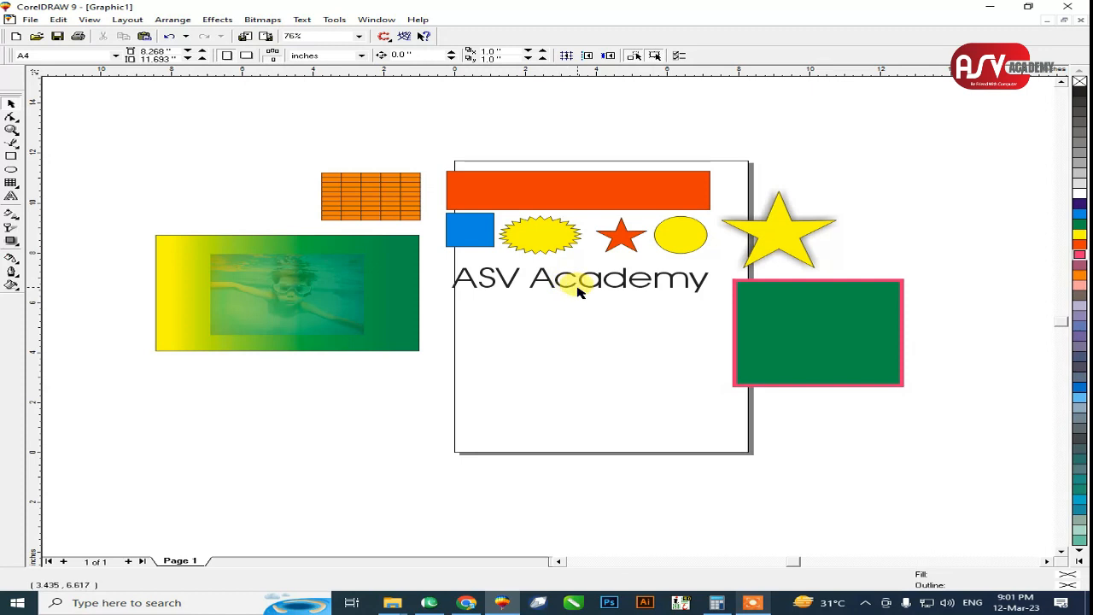
Move the ASV Academy text off the page, below the gradient rectangle
left_click_drag(588, 288, 316, 401)
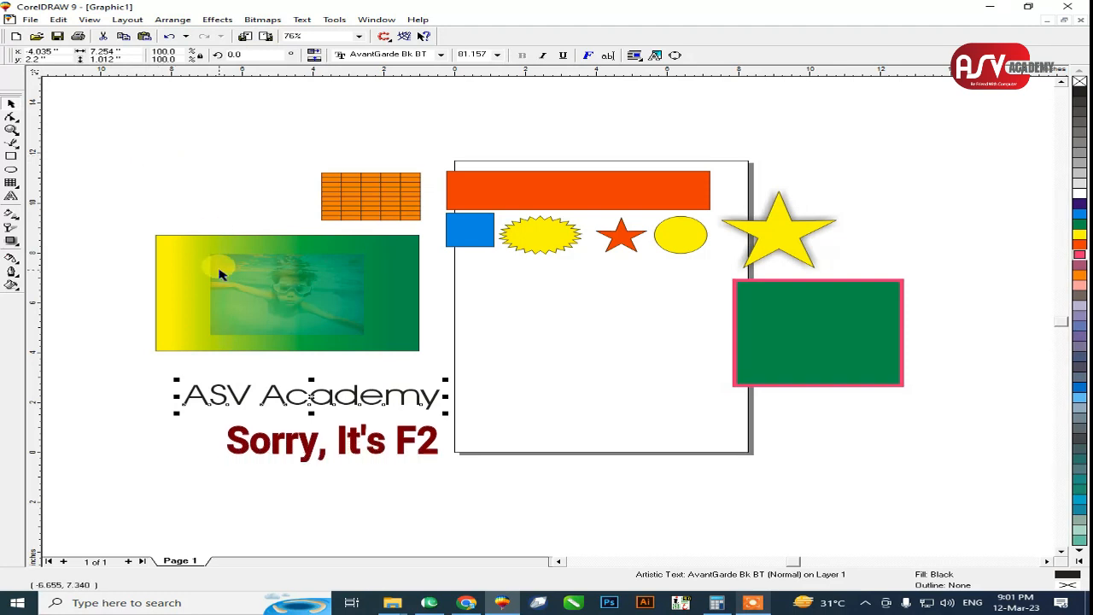
key("F2")
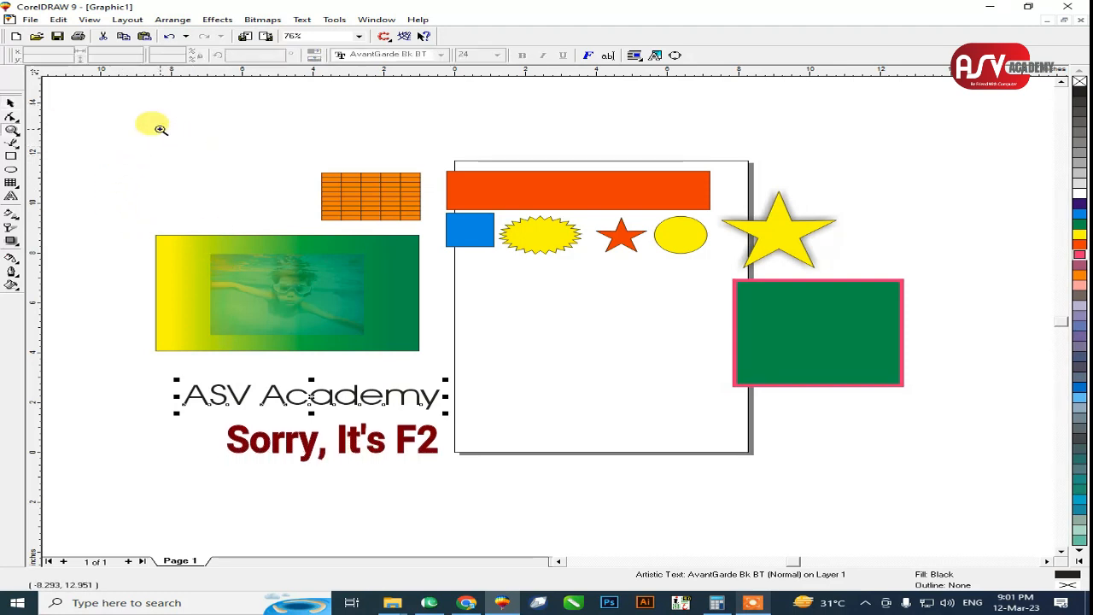
Zoom in on the shapes and closely on the yellow starburst, zoom back out, and deselect the ASV Academy text
left_click_drag(120, 130, 956, 470)
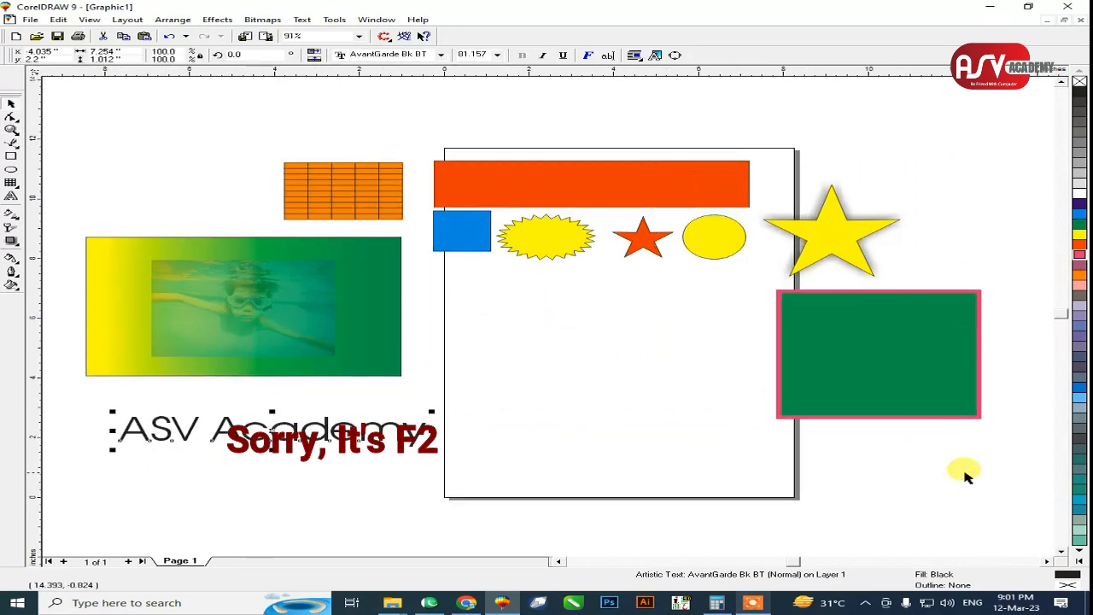
left_click_drag(469, 237, 632, 270)
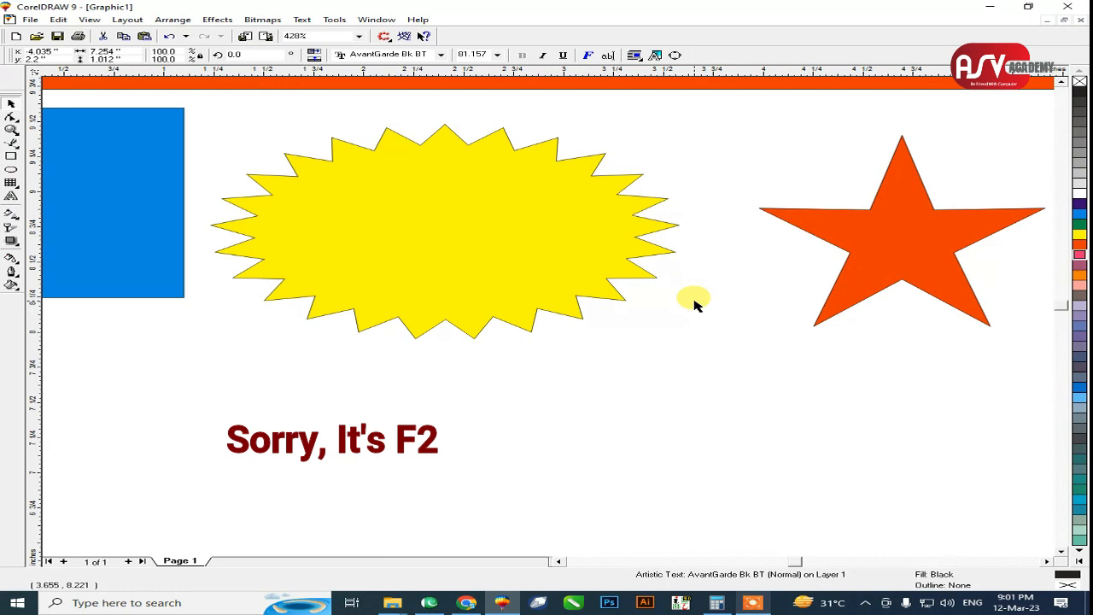
key("F3")
key("F3")
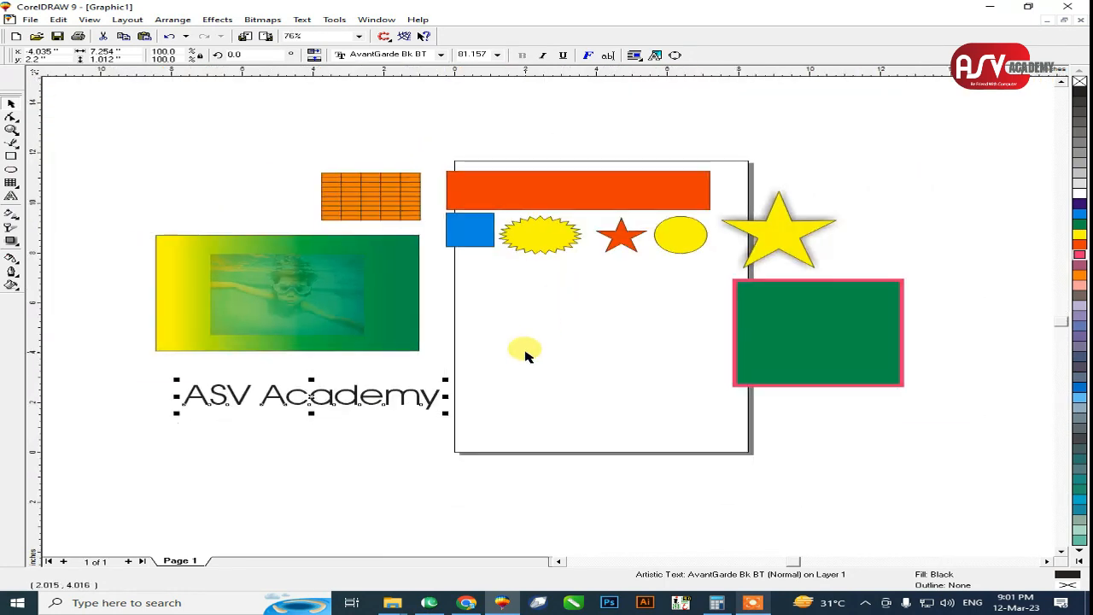
key("F3")
key("F2")
left_click_drag(379, 252, 710, 413)
left_click(512, 274)
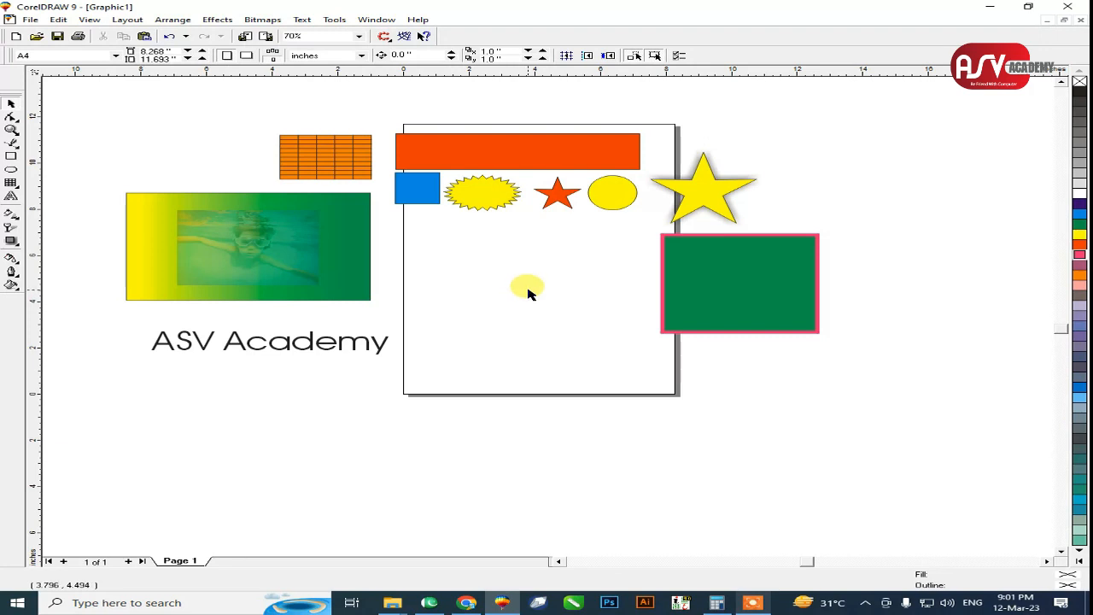
Start saving the drawing and choose the ASV Academy folder on the Desktop as its location
left_click(30, 19)
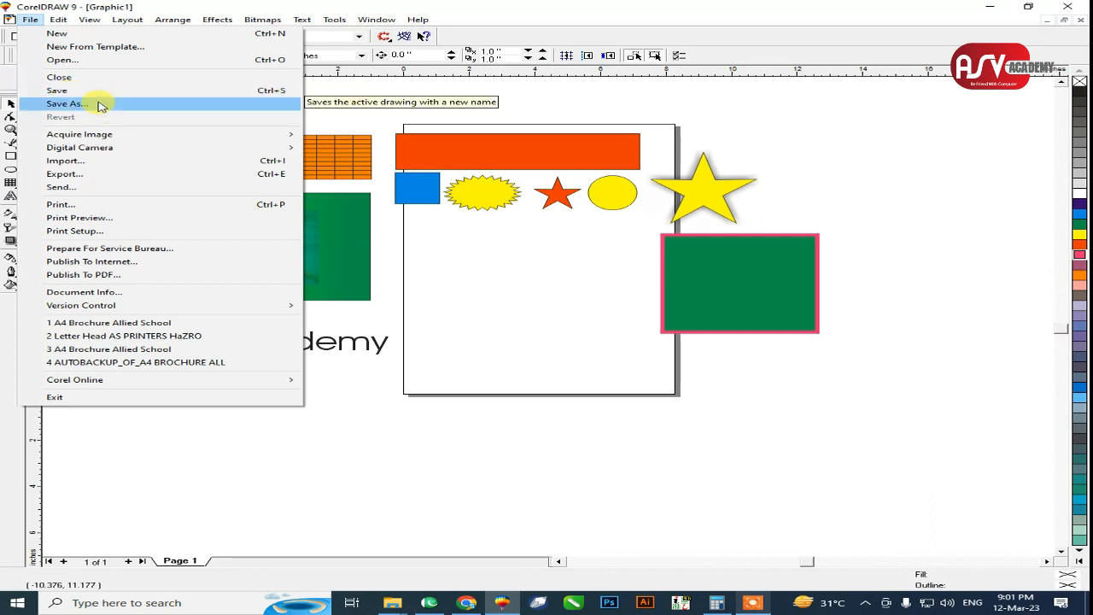
left_click(557, 275)
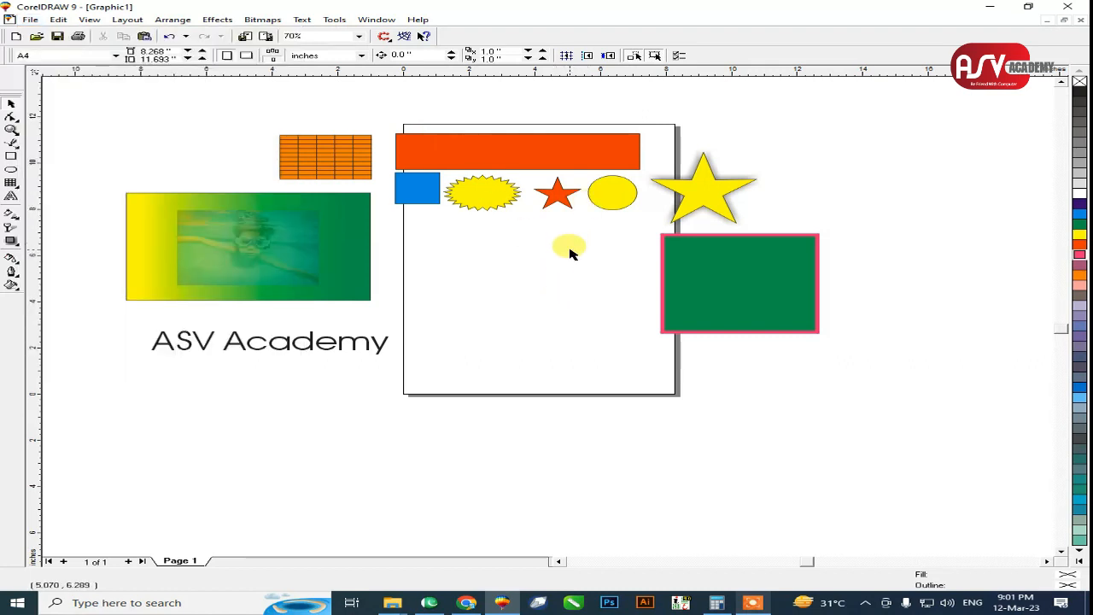
key("ctrl+s")
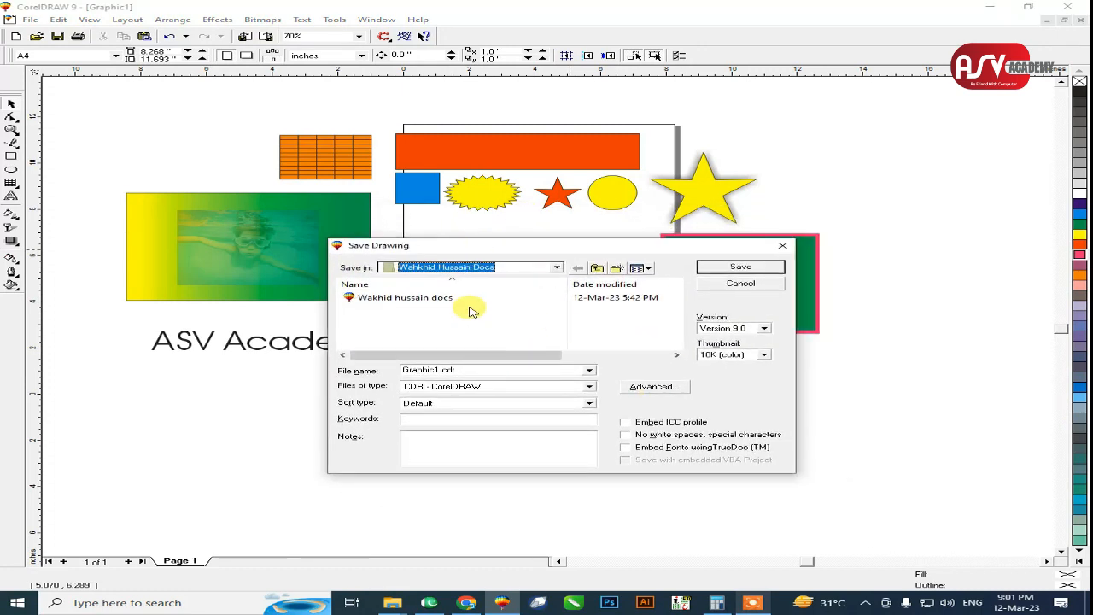
left_click(557, 267)
scroll(432, 325, "up", 5)
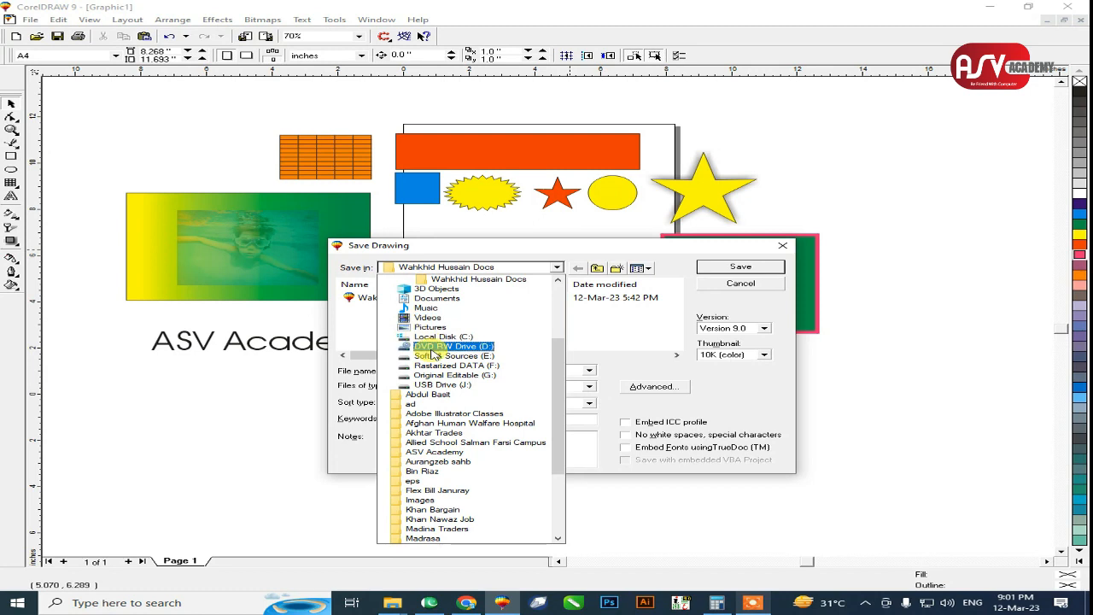
left_click(432, 280)
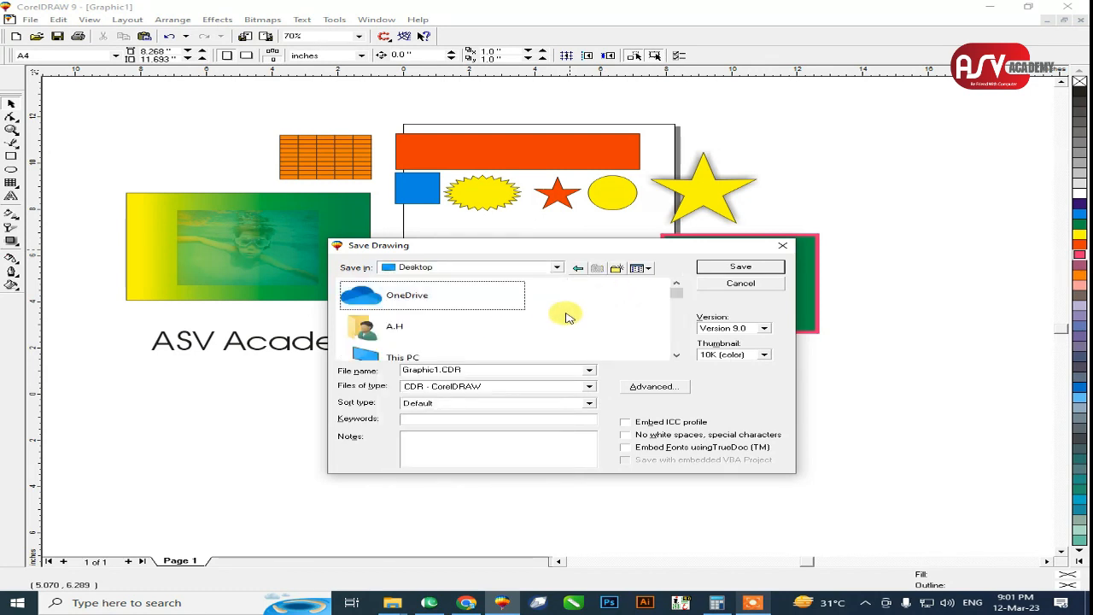
key("a")
key("s")
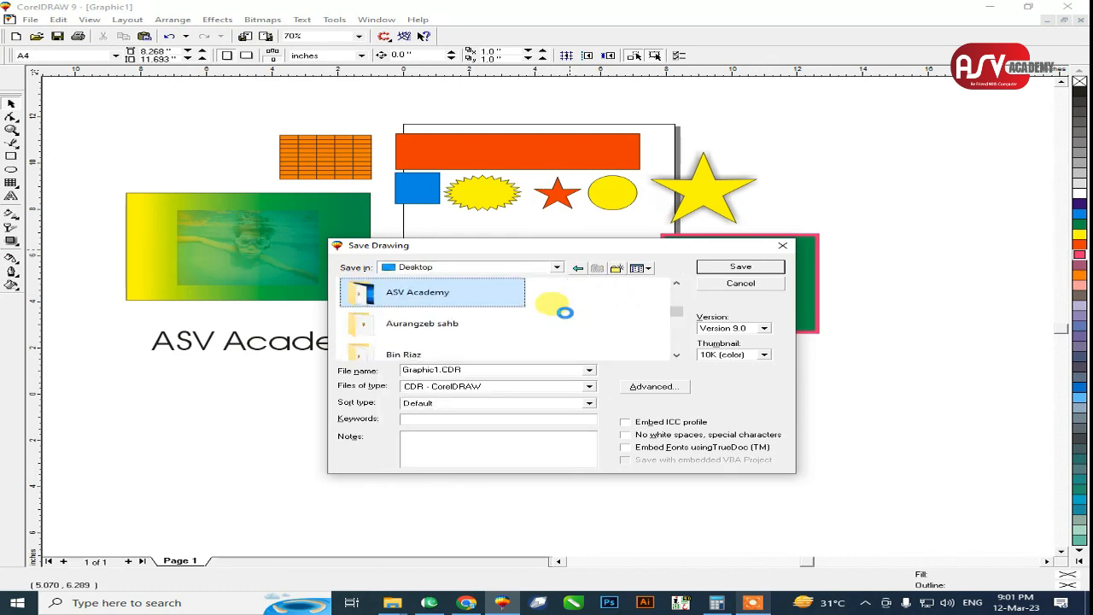
double_click(470, 293)
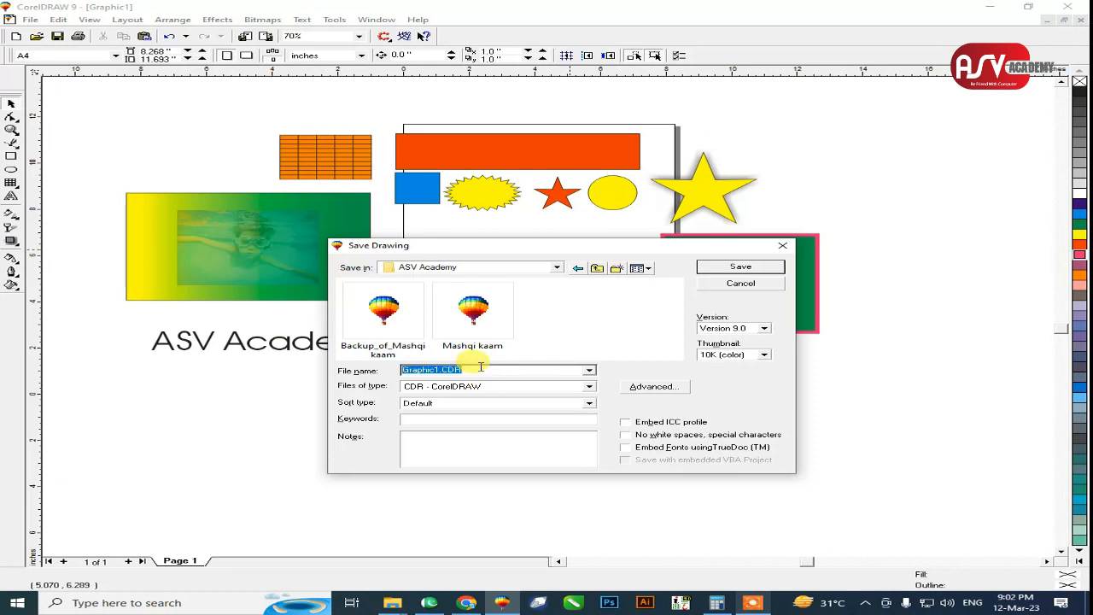
Name the drawing Class 1 and keep CDR - CorelDRAW as the file type after viewing the available formats
left_click(492, 368)
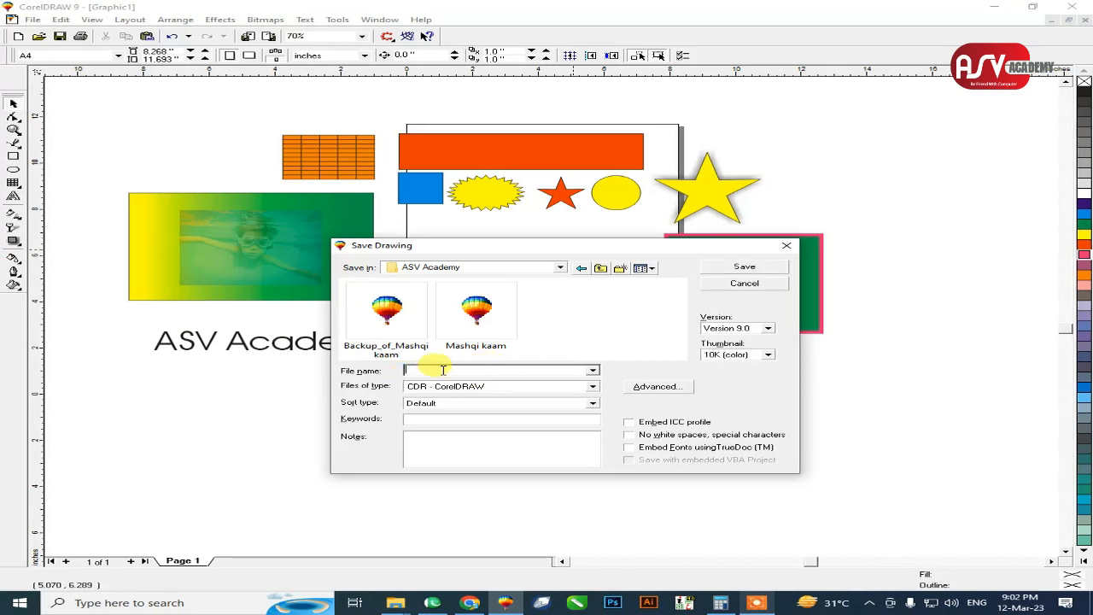
type("B")
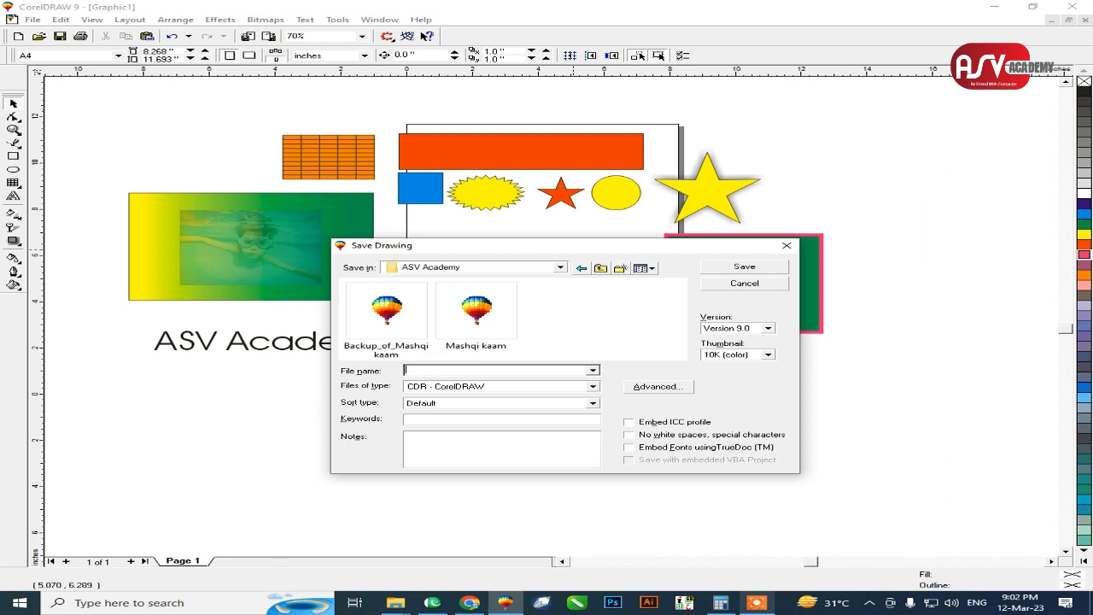
key("BackSpace")
key("BackSpace")
type("ass")
left_click(439, 392)
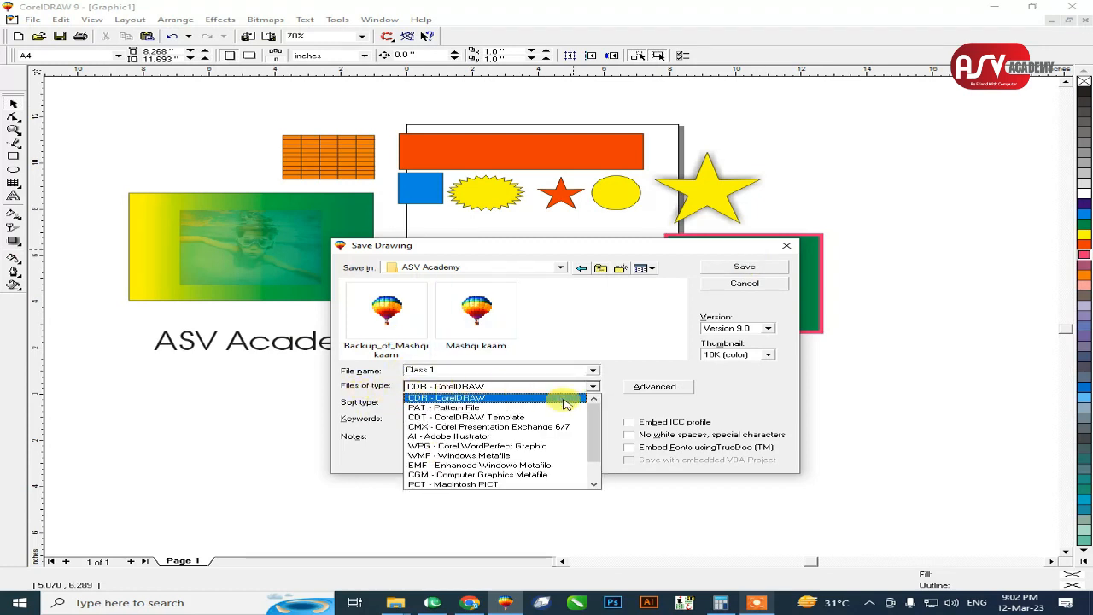
mouse_move(593, 420)
left_mouse_down()
mouse_move(594, 464)
mouse_move(593, 403)
left_mouse_up()
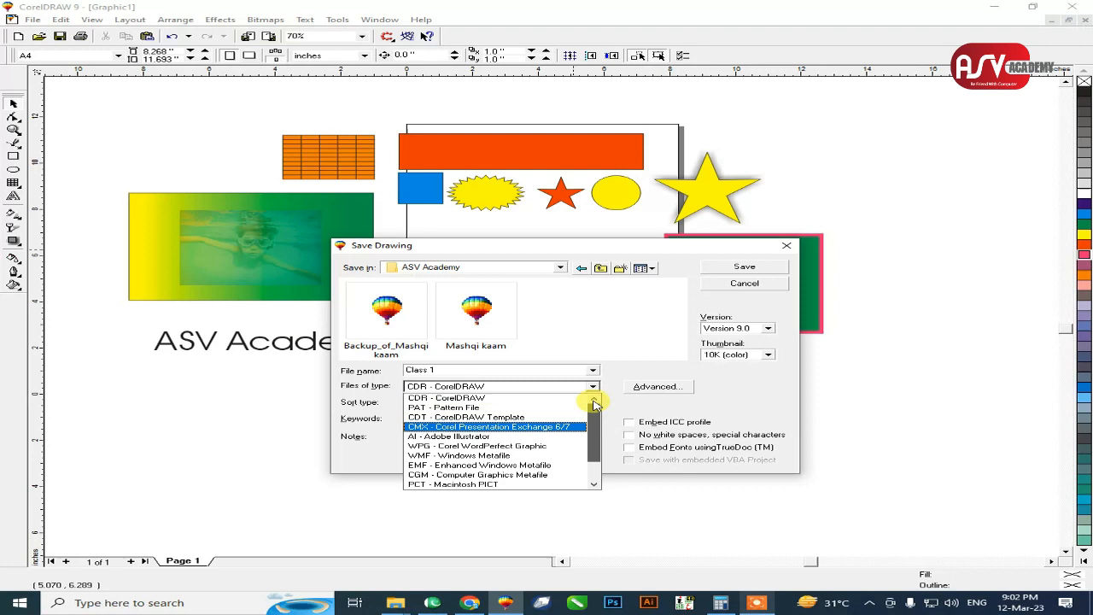
left_click(442, 392)
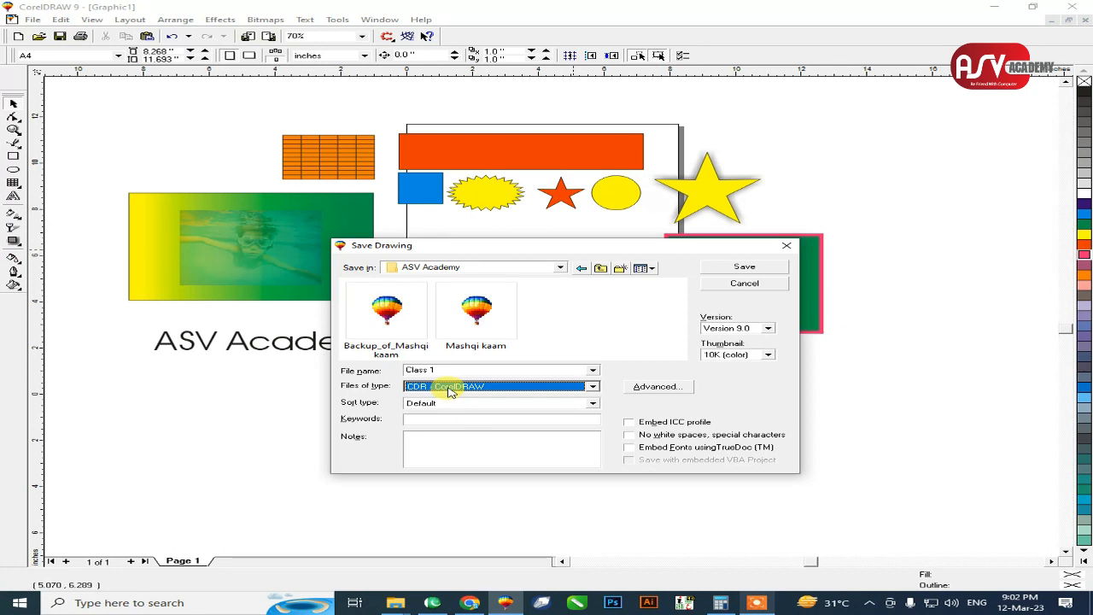
Recheck the save folder, file name and file type, and save the drawing
left_click(434, 267)
left_click(434, 267)
left_click(434, 267)
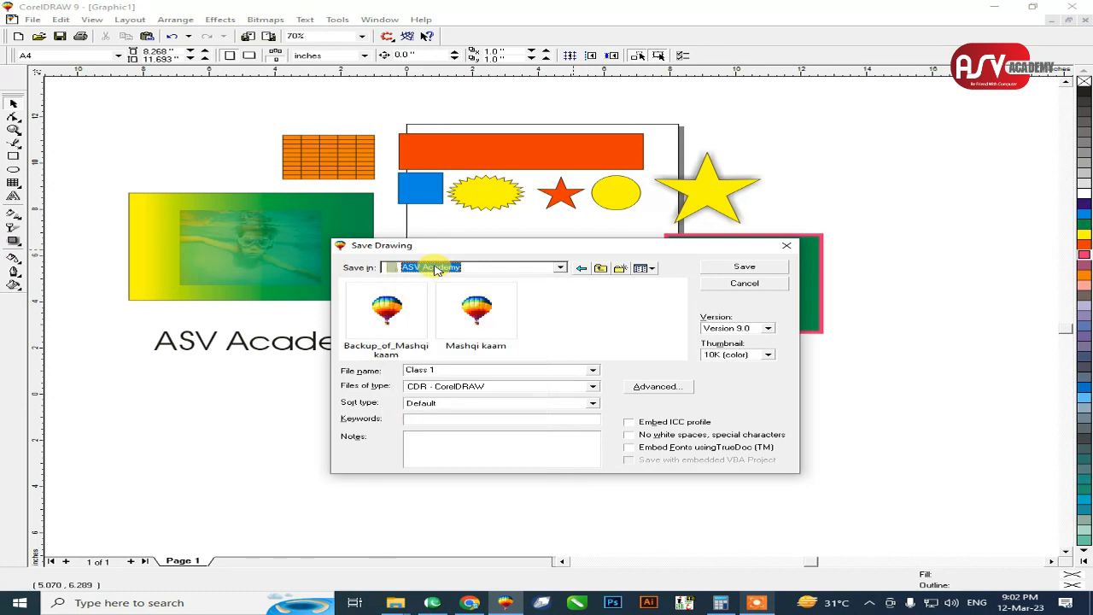
left_click(440, 370)
left_click(483, 387)
left_click(484, 386)
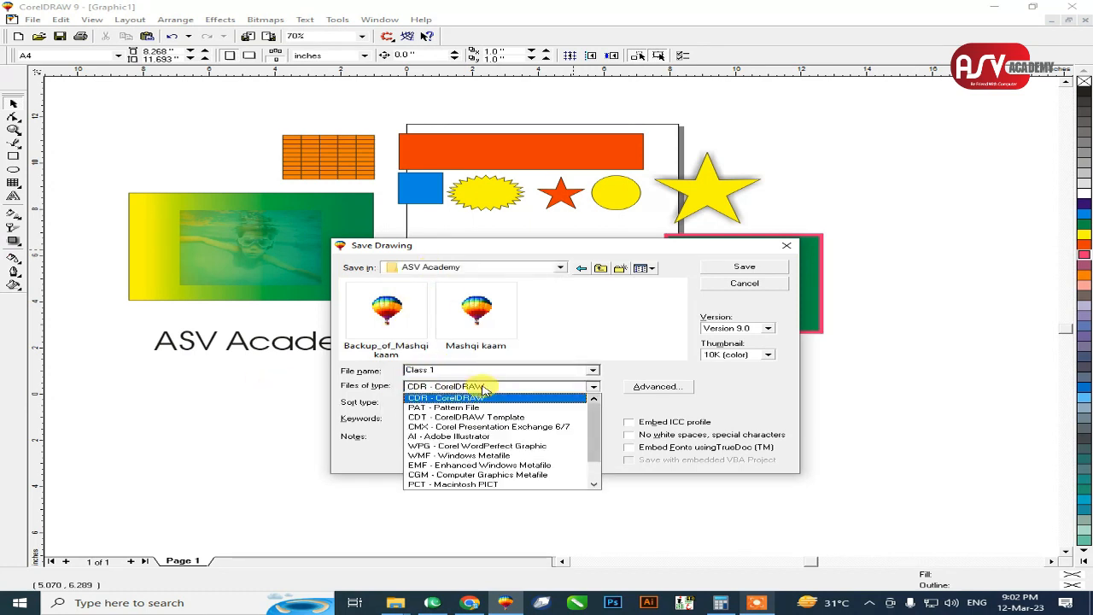
left_click(483, 386)
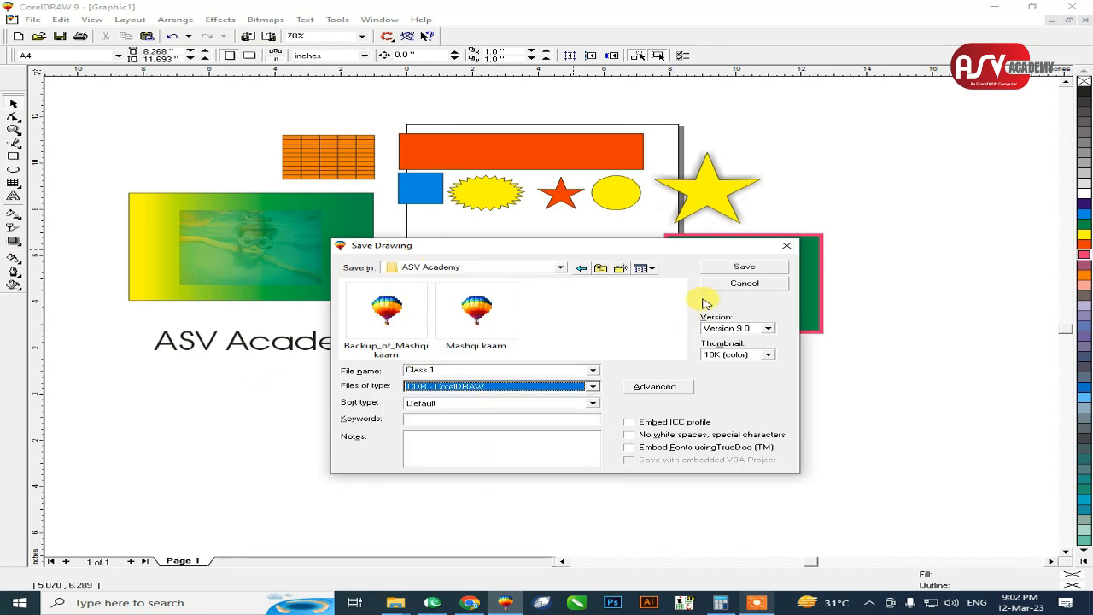
left_click(716, 268)
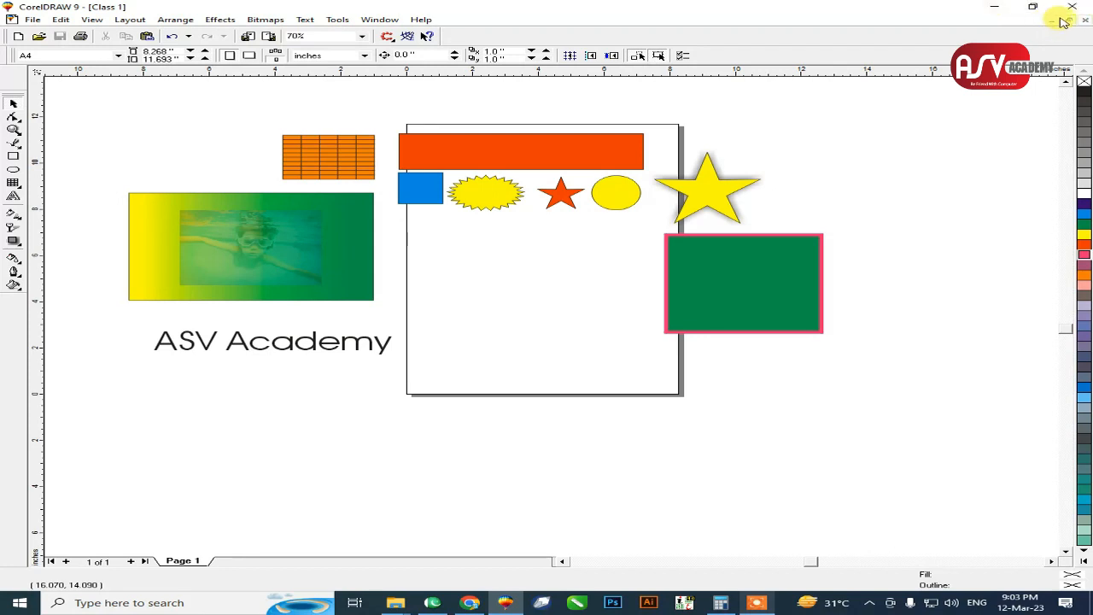
Restore and re-maximize the application window, and float the Class 1 document window inside the workspace
left_click_drag(809, 3, 573, 60)
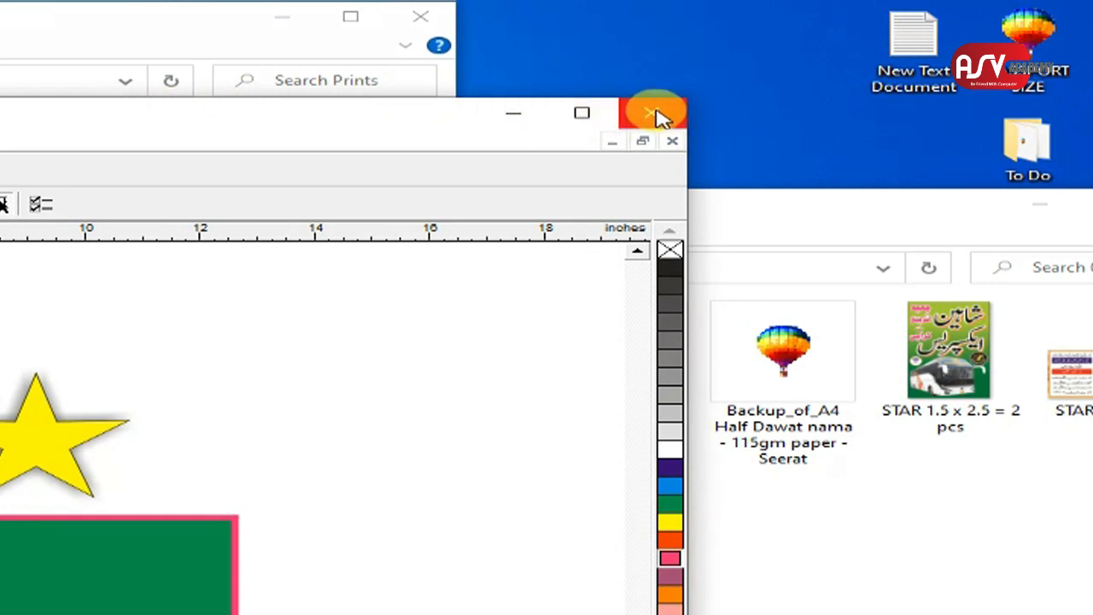
left_click(590, 117)
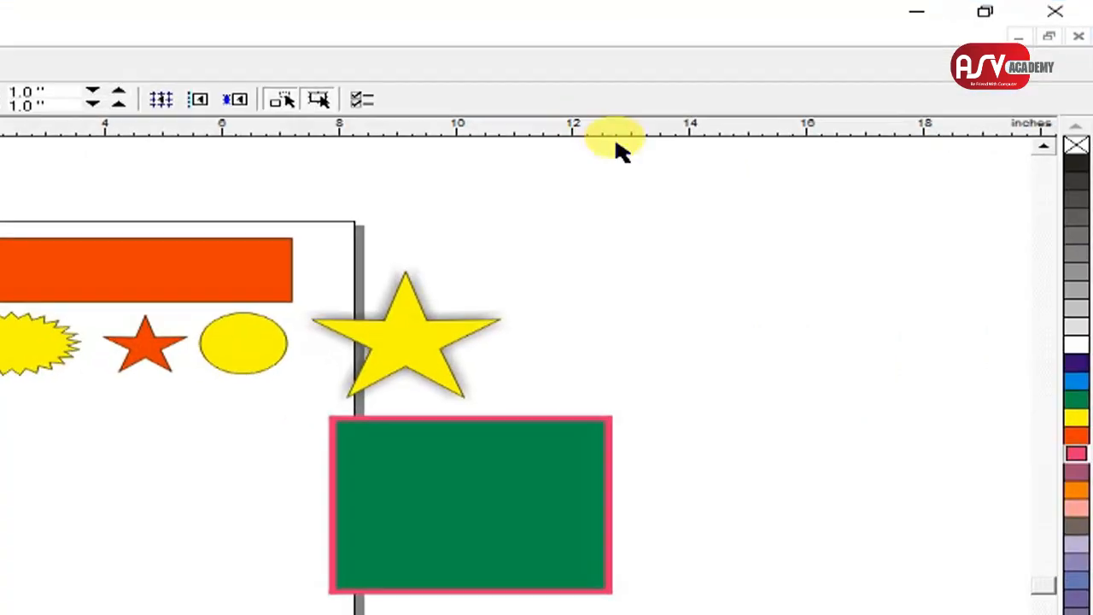
left_click(1051, 37)
left_click_drag(195, 227, 321, 216)
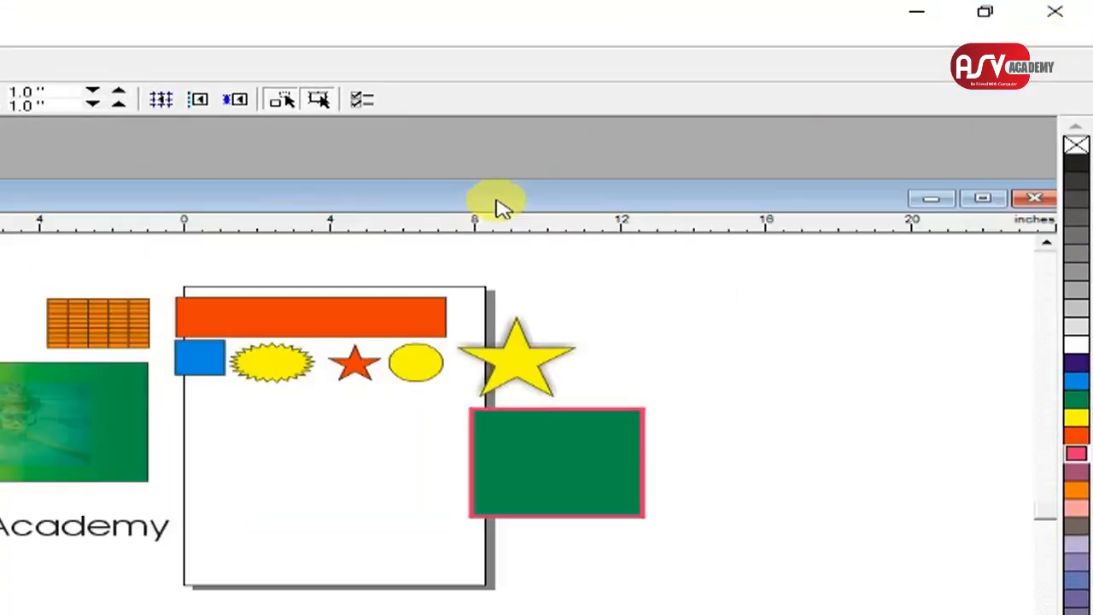
left_click_drag(659, 119, 585, 109)
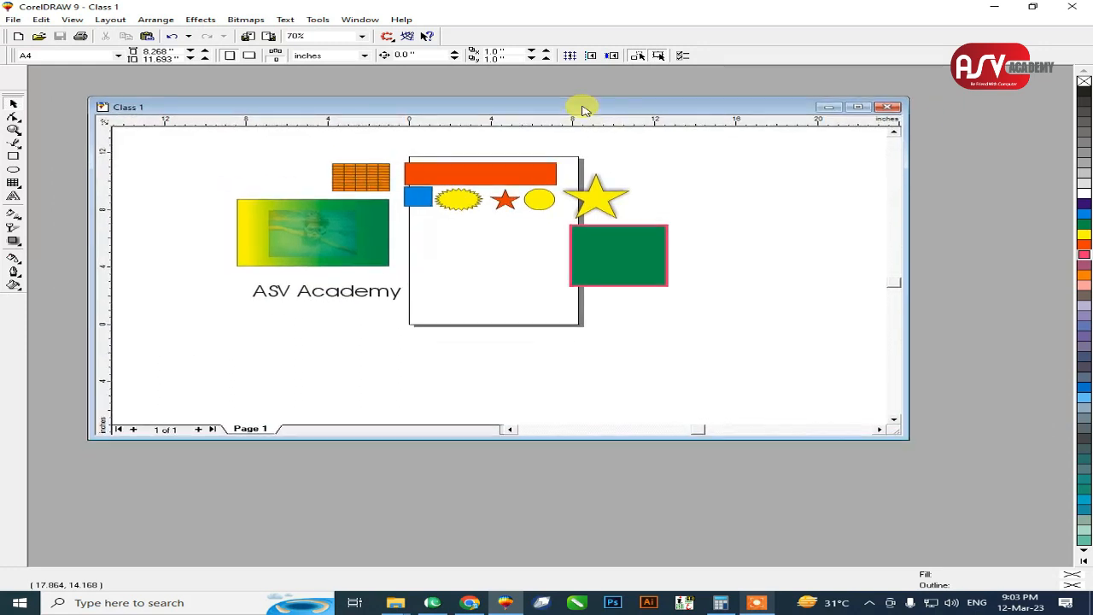
Create a new blank drawing and move its window so it overlaps the lower part of the Class 1 window
key("ctrl+n")
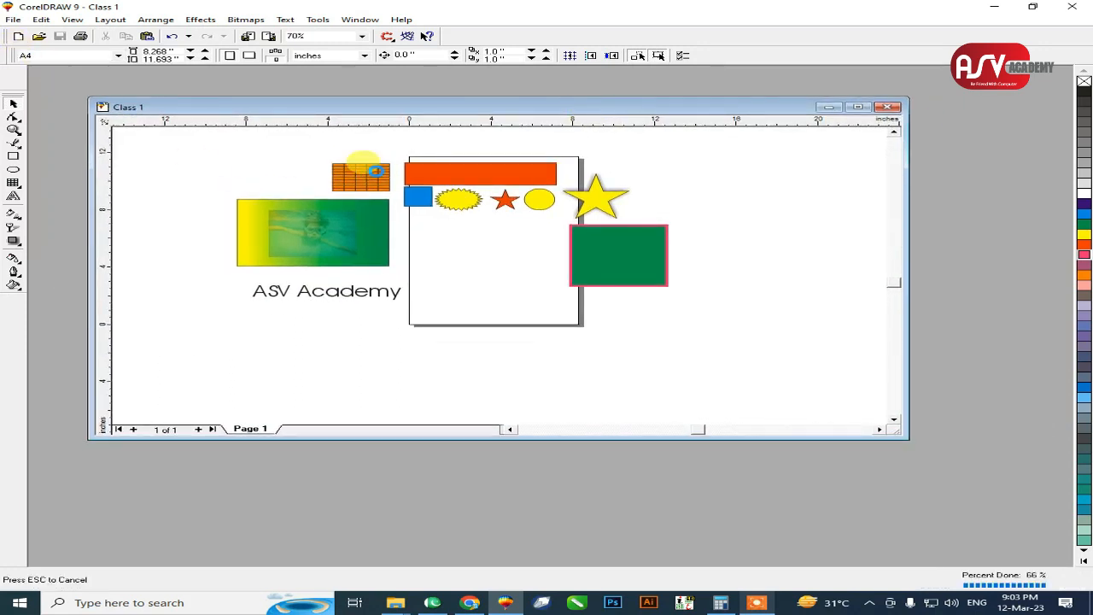
mouse_move(411, 137)
left_mouse_down()
mouse_move(432, 285)
mouse_move(385, 259)
mouse_move(377, 272)
left_mouse_up()
left_click_drag(525, 274, 596, 285)
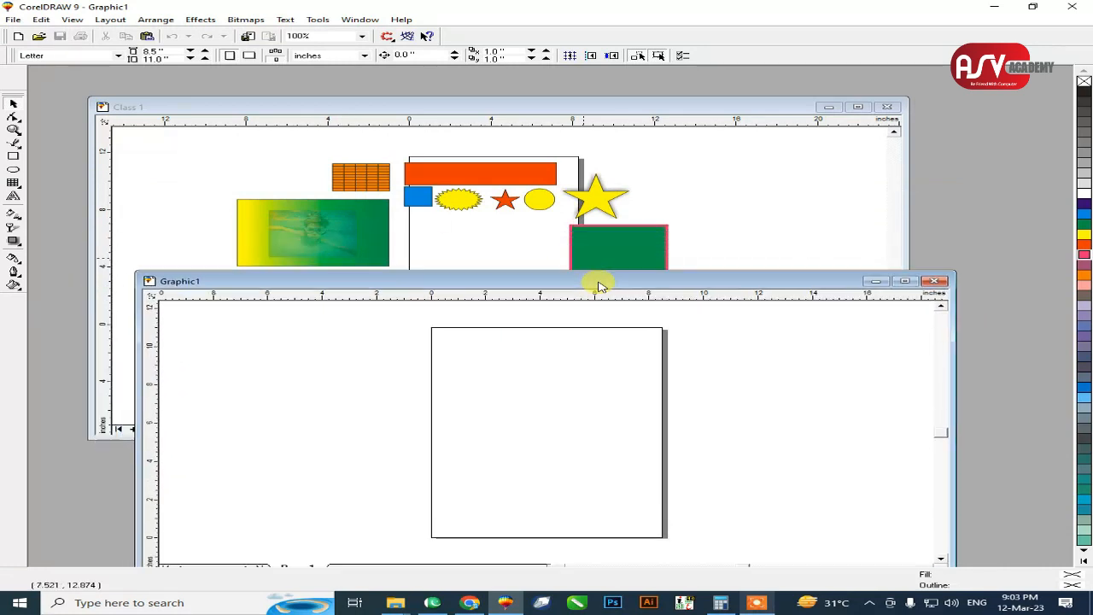
left_click_drag(520, 281, 517, 303)
Draw a rectangle about 14 x 5.7 inches across the new drawing's page and fill it with magenta
left_click(14, 156)
mouse_move(418, 408)
left_mouse_down()
mouse_move(575, 432)
mouse_move(776, 498)
mouse_move(786, 513)
left_mouse_up()
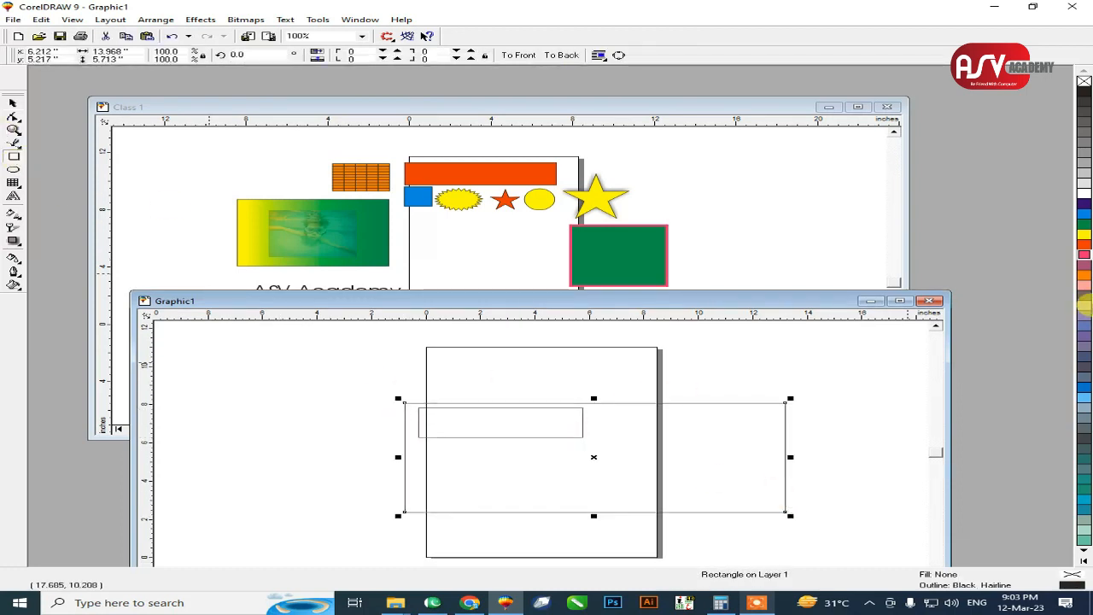
left_click(1083, 275)
Switch to the Class 1 window and back to Graphic1, and select the magenta rectangle
left_click(541, 225)
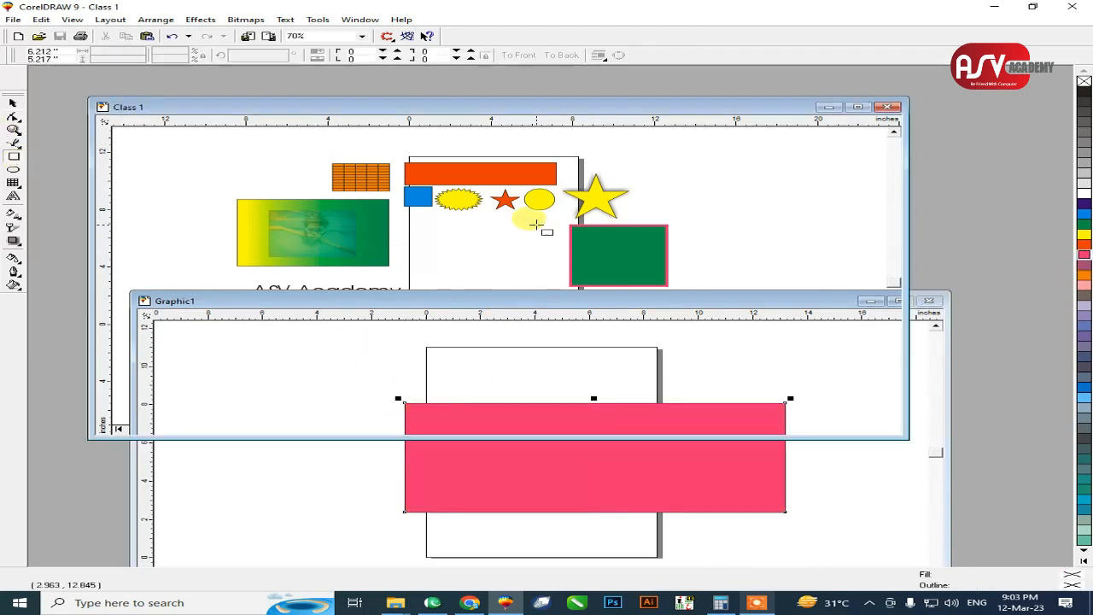
left_click(744, 481)
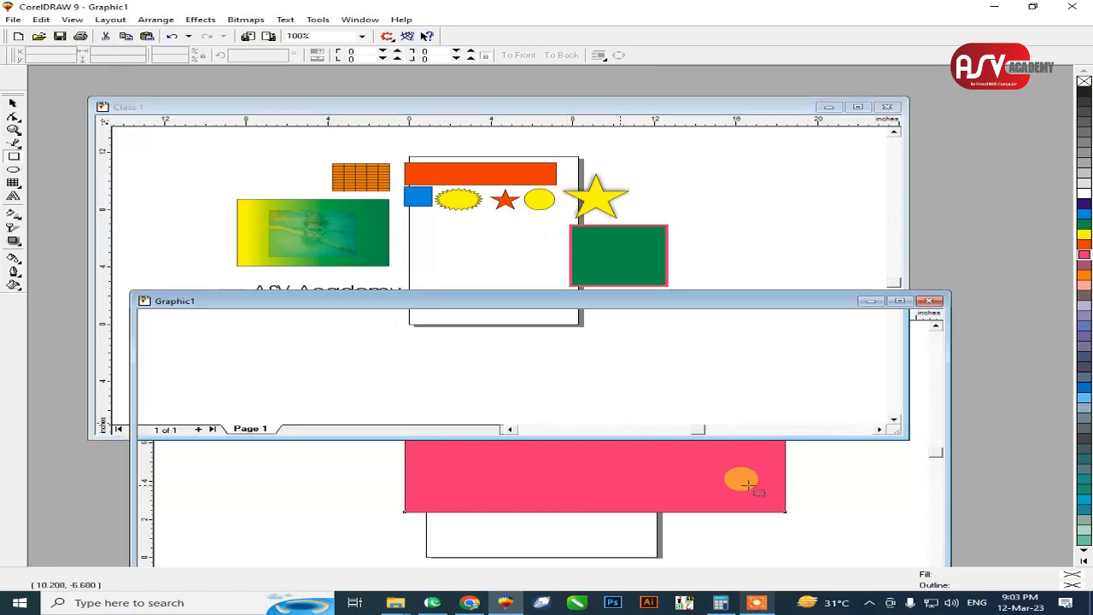
left_click(13, 104)
left_click(576, 410)
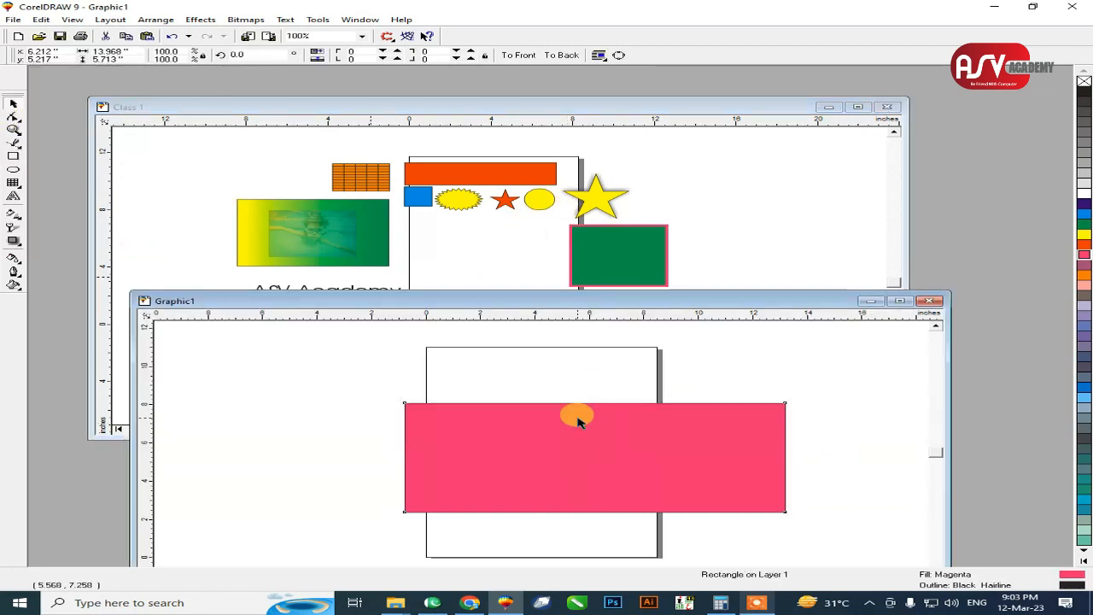
Close the Graphic1 drawing without saving it and maximize the Class 1 document window
left_click(931, 302)
left_click(556, 322)
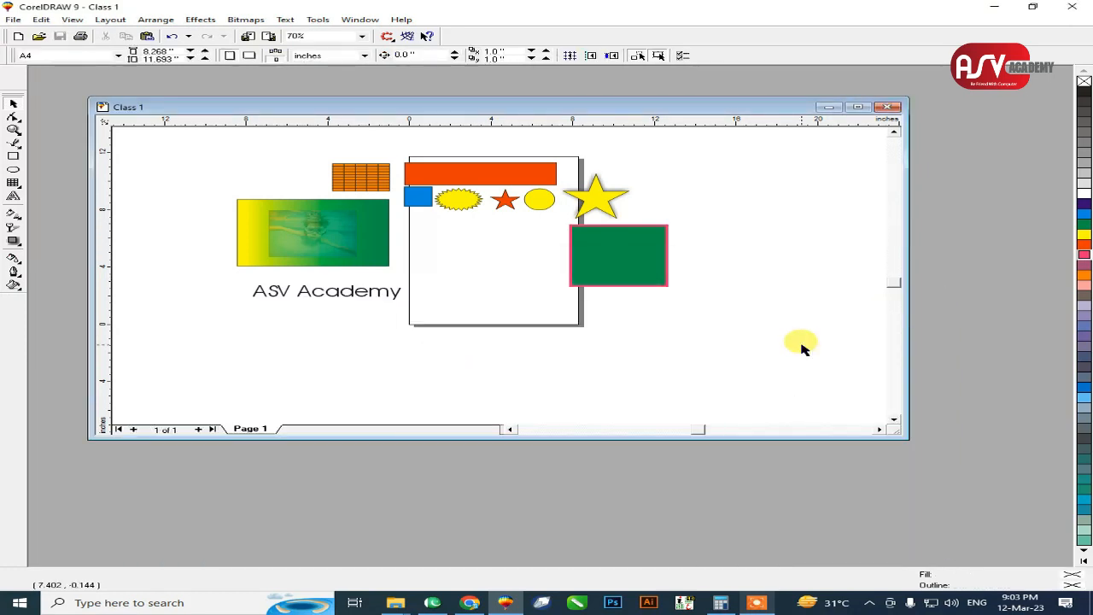
left_click(860, 108)
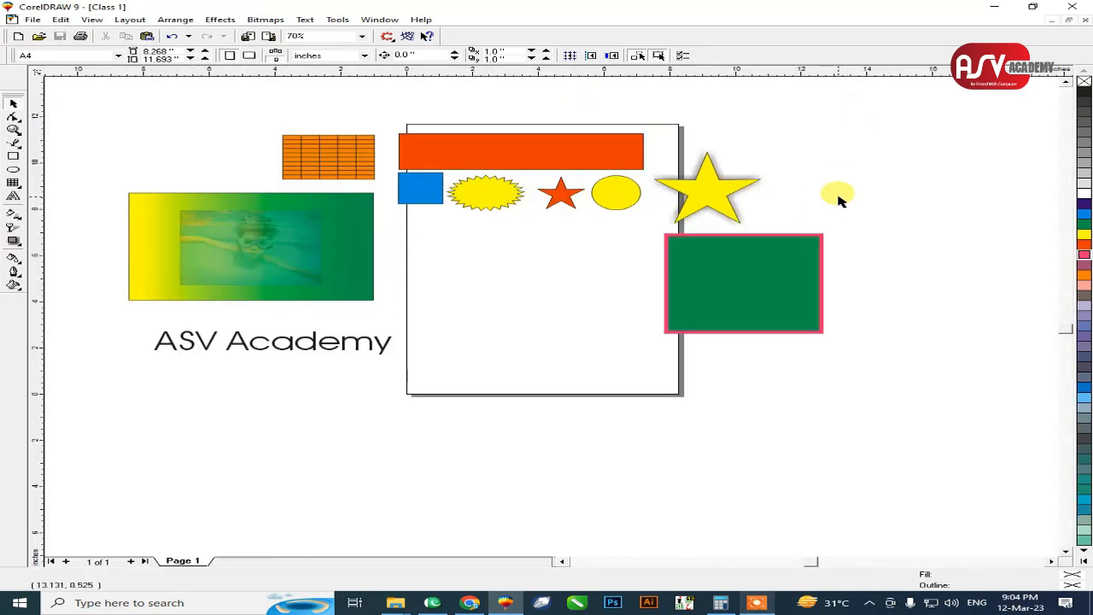
Close the Class 1 drawing and minimize the empty application window
left_click(1085, 19)
left_click_drag(761, 8, 732, 20)
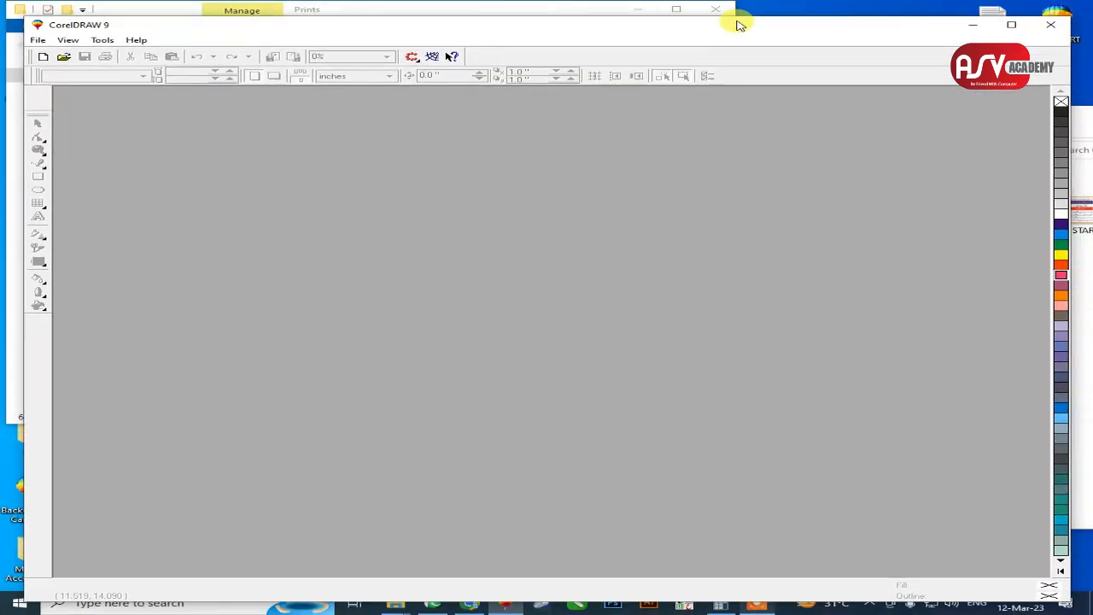
left_click(1012, 16)
left_click(1001, 7)
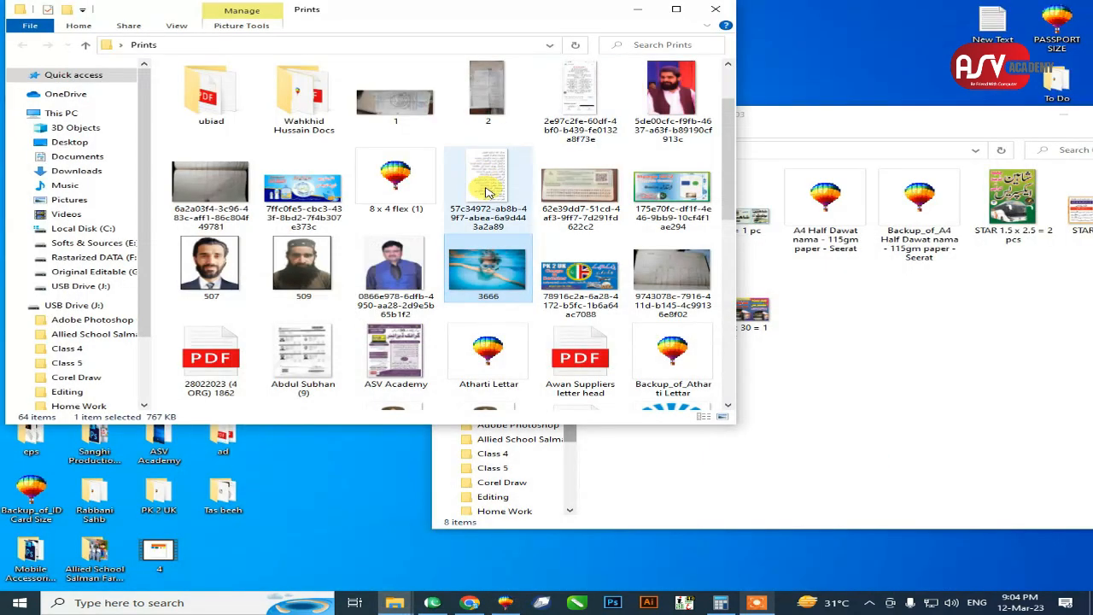
Close the Prints folder window and clear the other folder window to show the desktop
left_click(715, 10)
left_click_drag(776, 151, 157, 201)
left_click(531, 164)
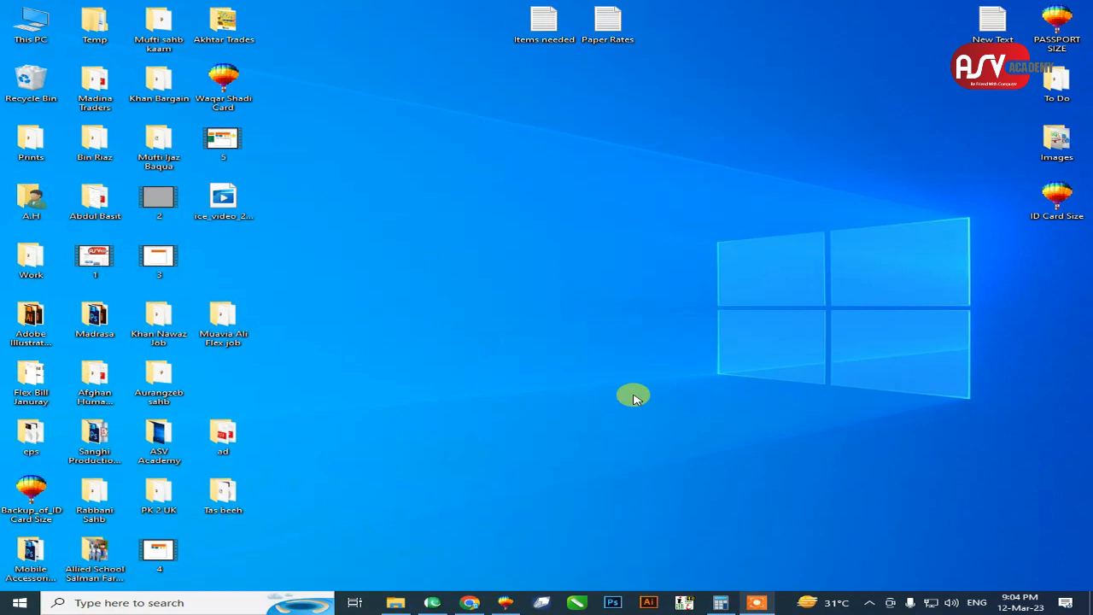
Switch to CorelDRAW and preview the Class 1 drawing in the Open Drawing dialog, leaving without opening it
left_click(506, 603)
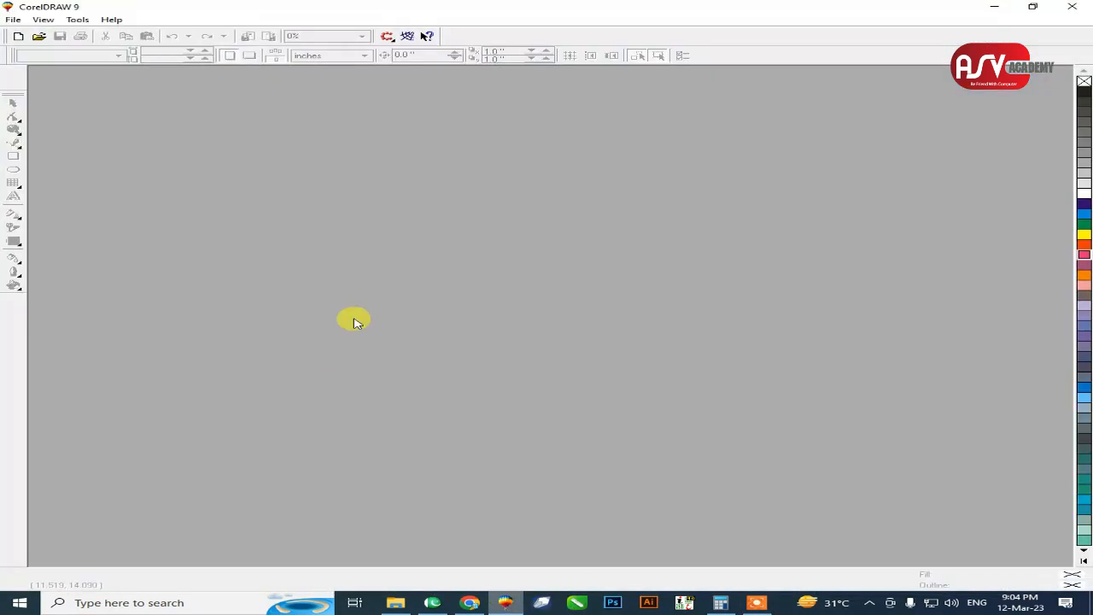
left_click(14, 20)
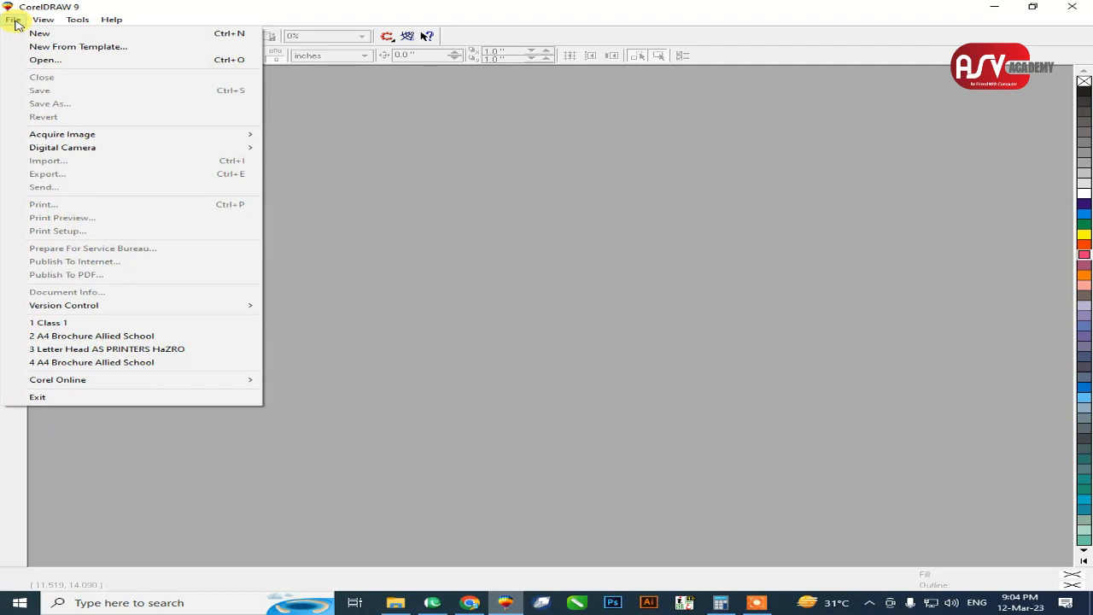
left_click(43, 60)
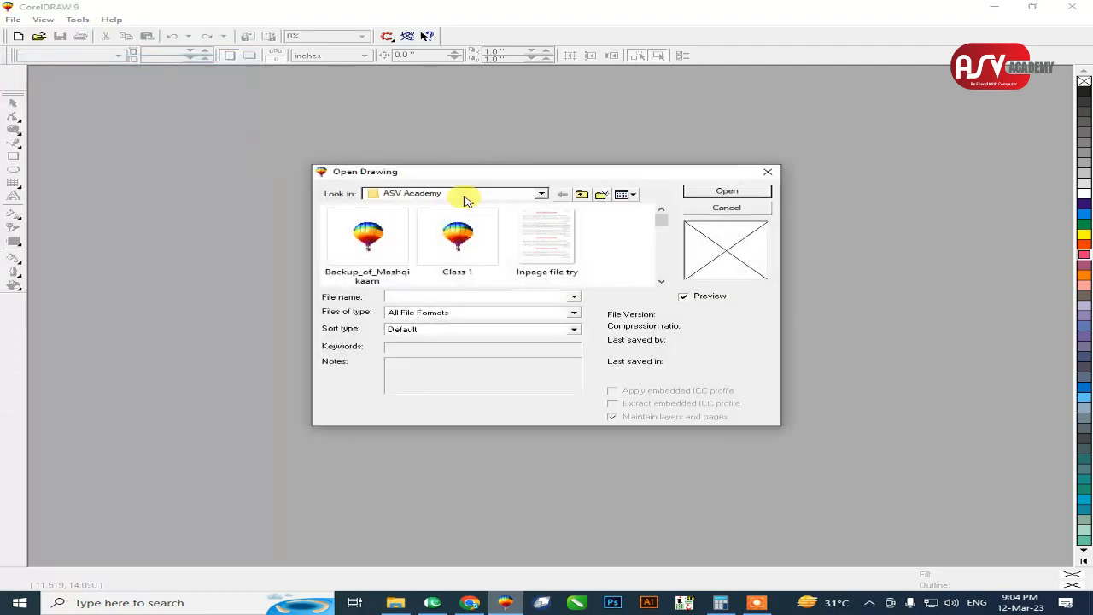
left_click(480, 245)
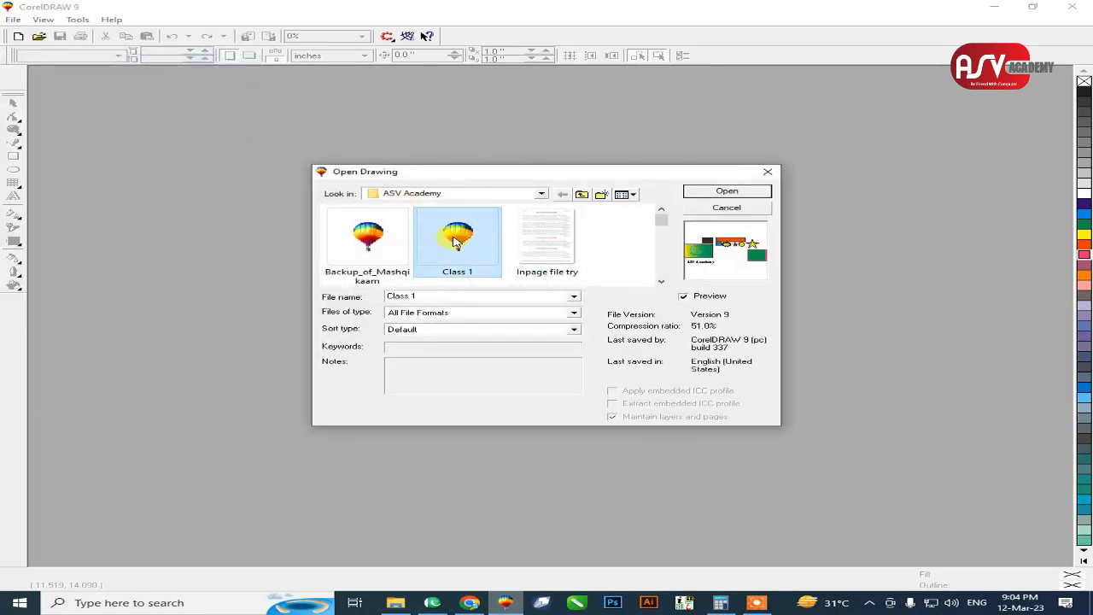
left_click(687, 299)
left_click(685, 298)
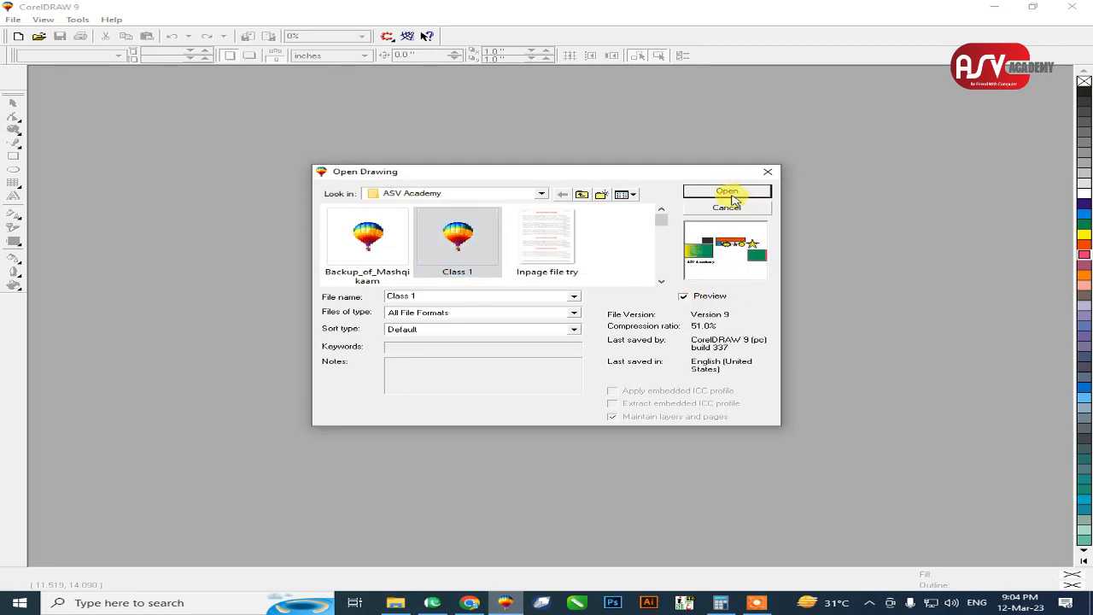
left_click(766, 173)
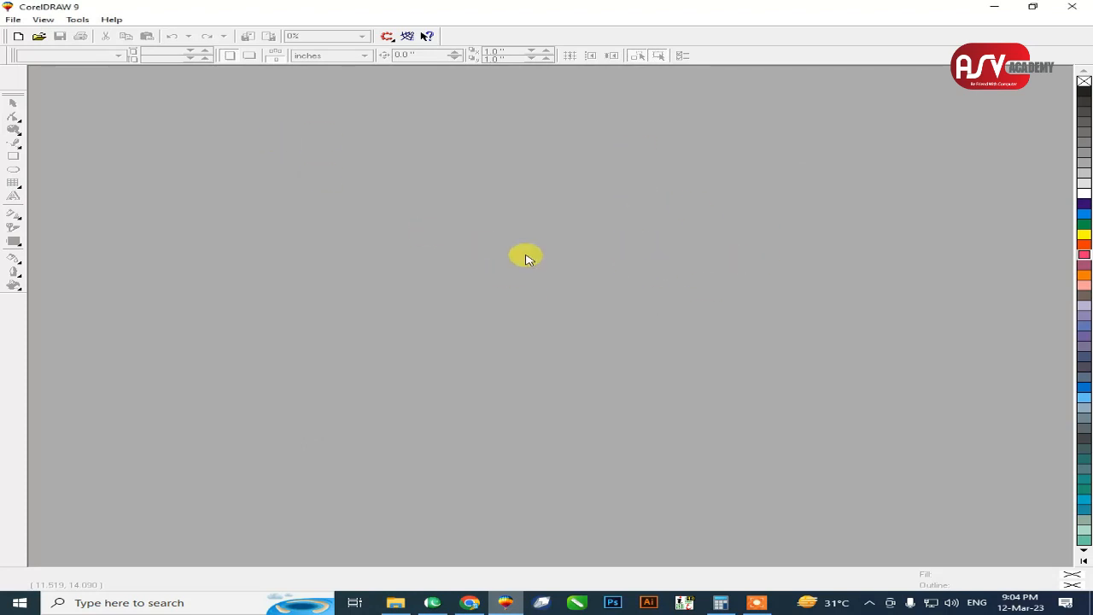
Look through the folder locations available for opening a drawing, then cancel and minimize CorelDRAW
key("ctrl+o")
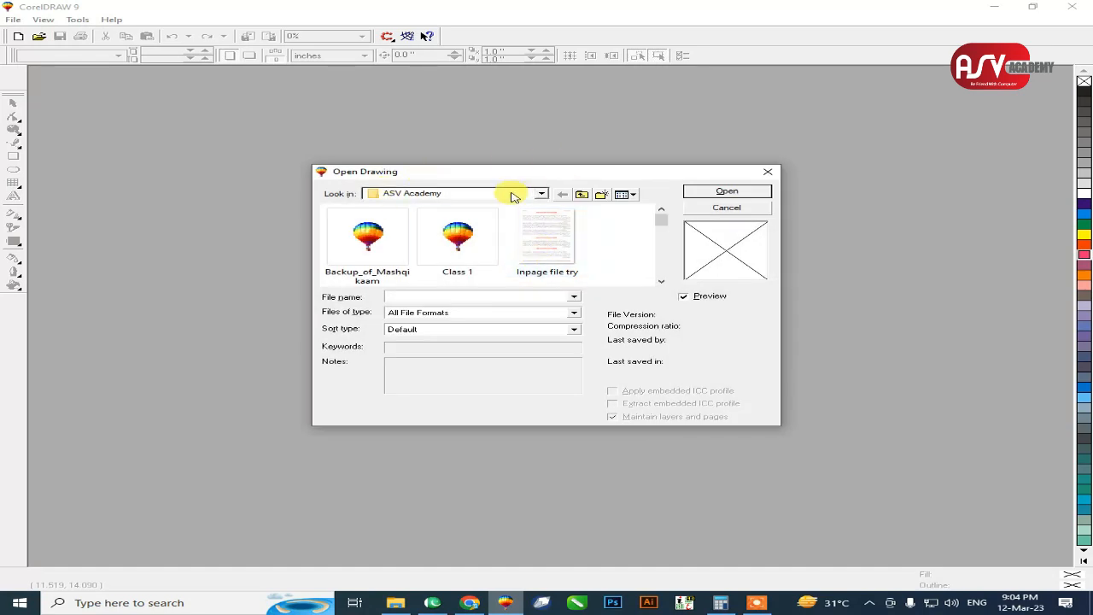
left_click(518, 195)
scroll(434, 245, "up", 6)
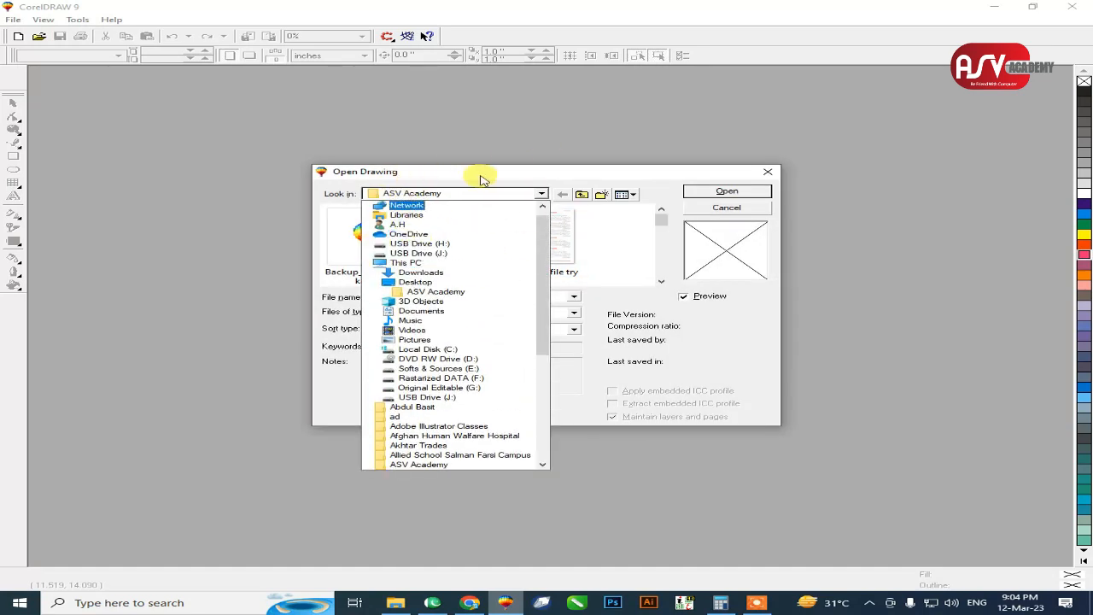
left_click(480, 179)
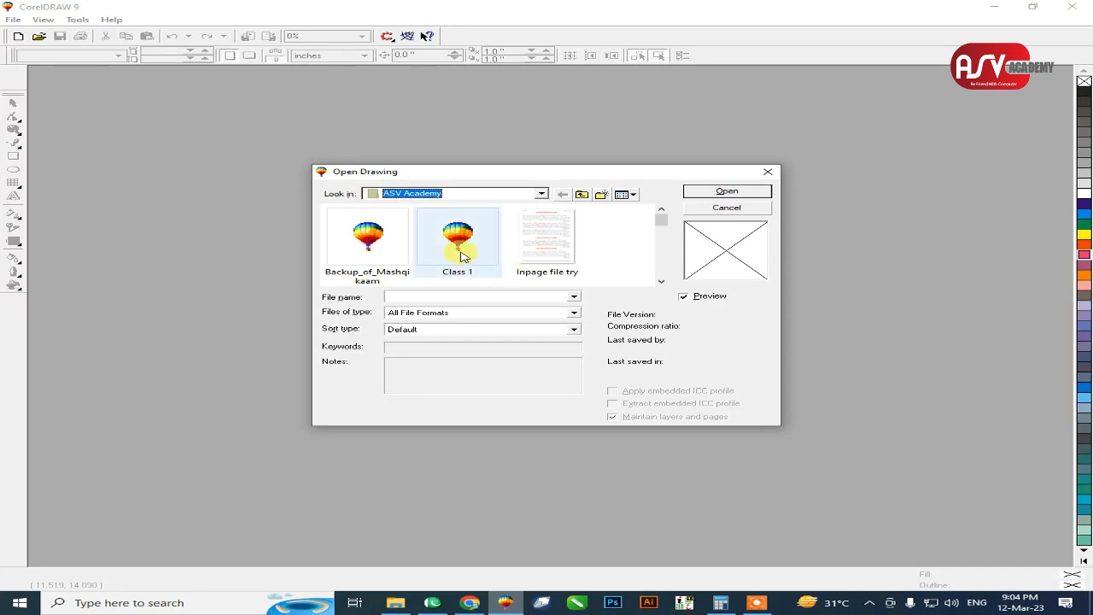
left_click(716, 209)
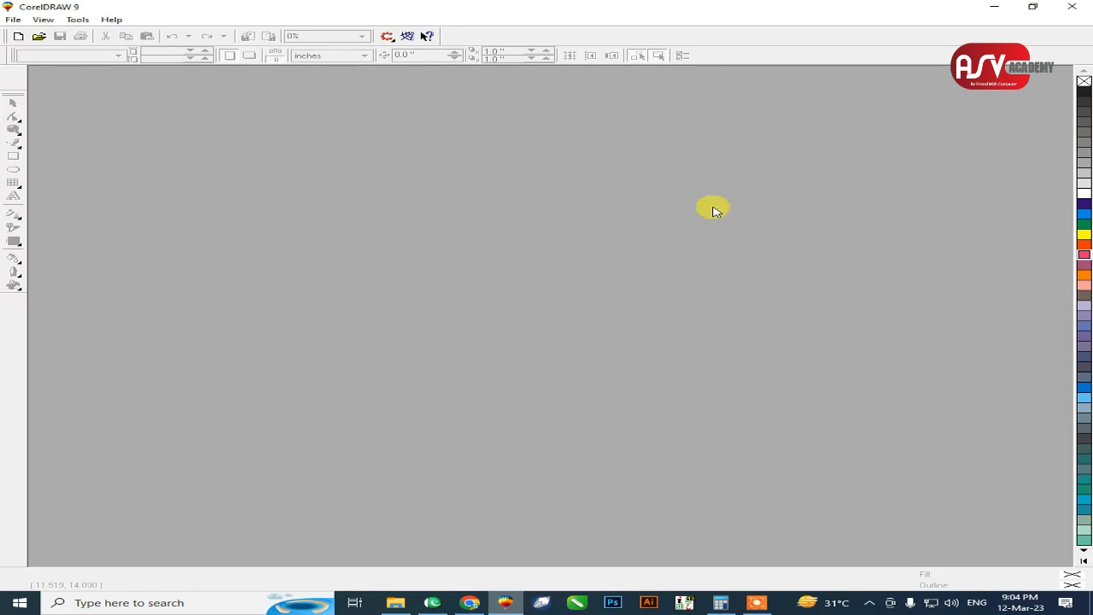
left_click(996, 5)
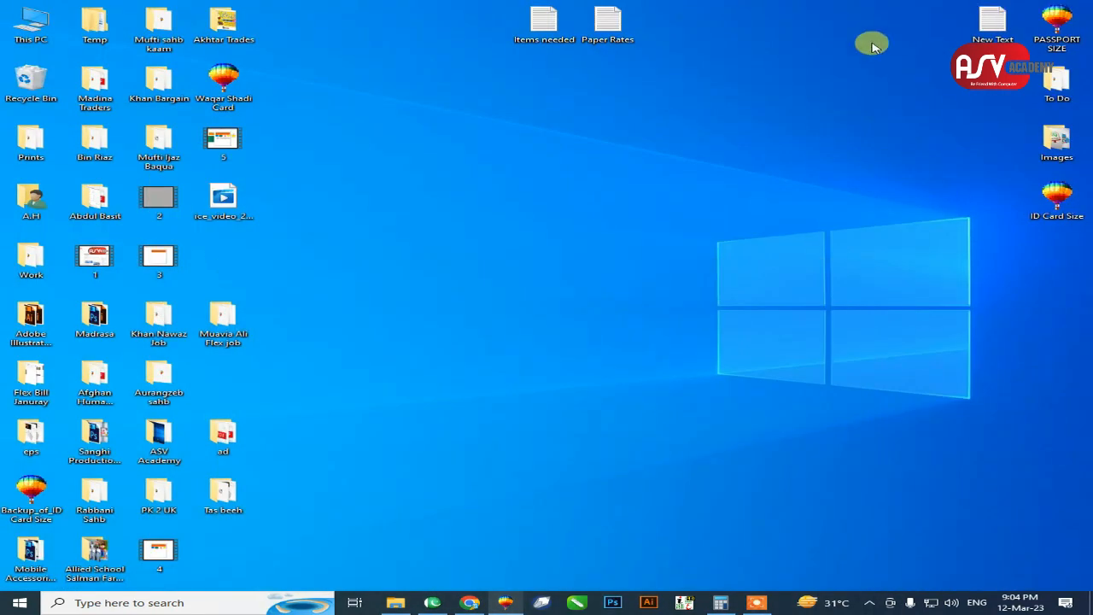
Open the ASV Academy folder from the desktop and open the Class 1 drawing from it
key("a")
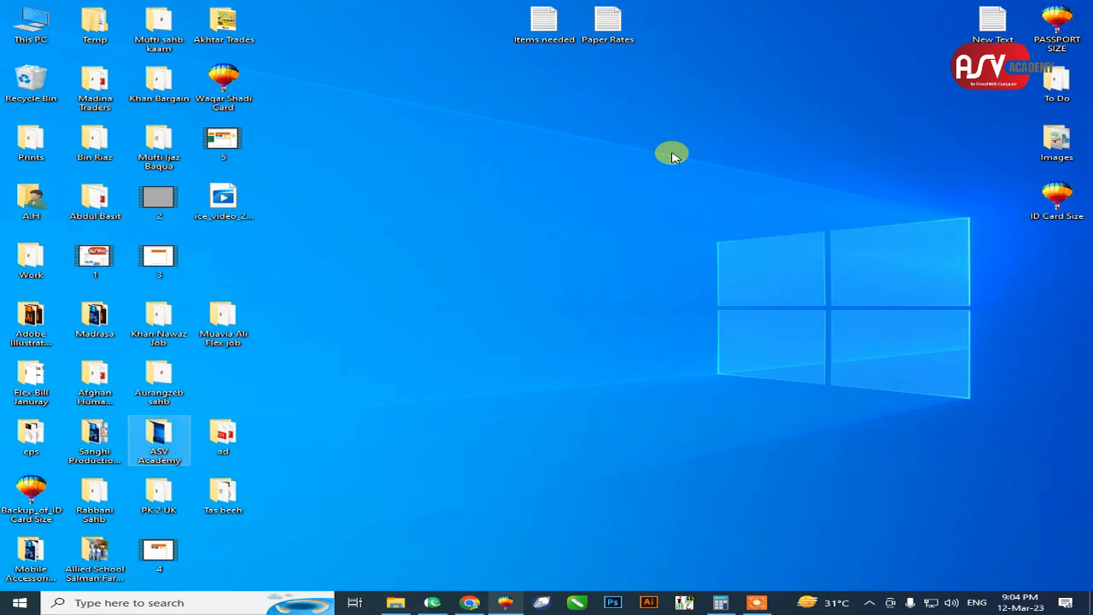
key("Return")
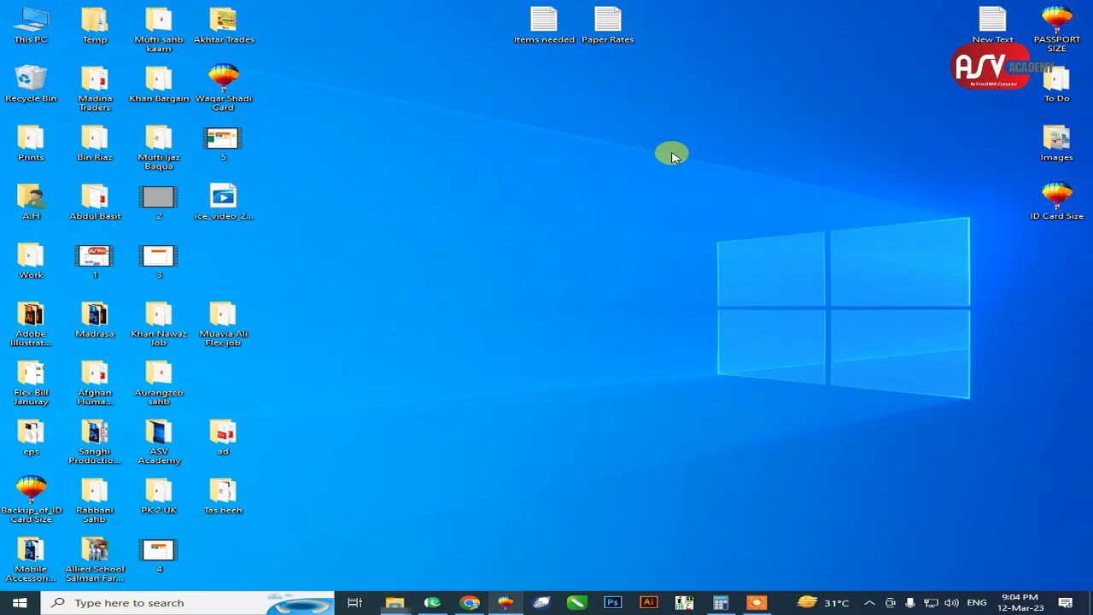
double_click(456, 167)
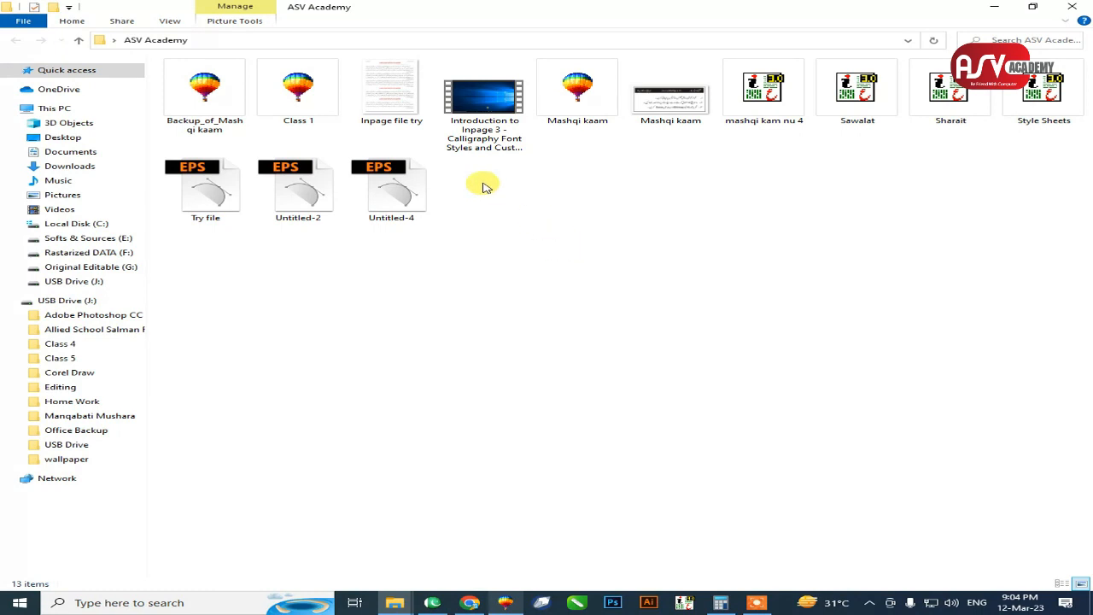
left_click(311, 101)
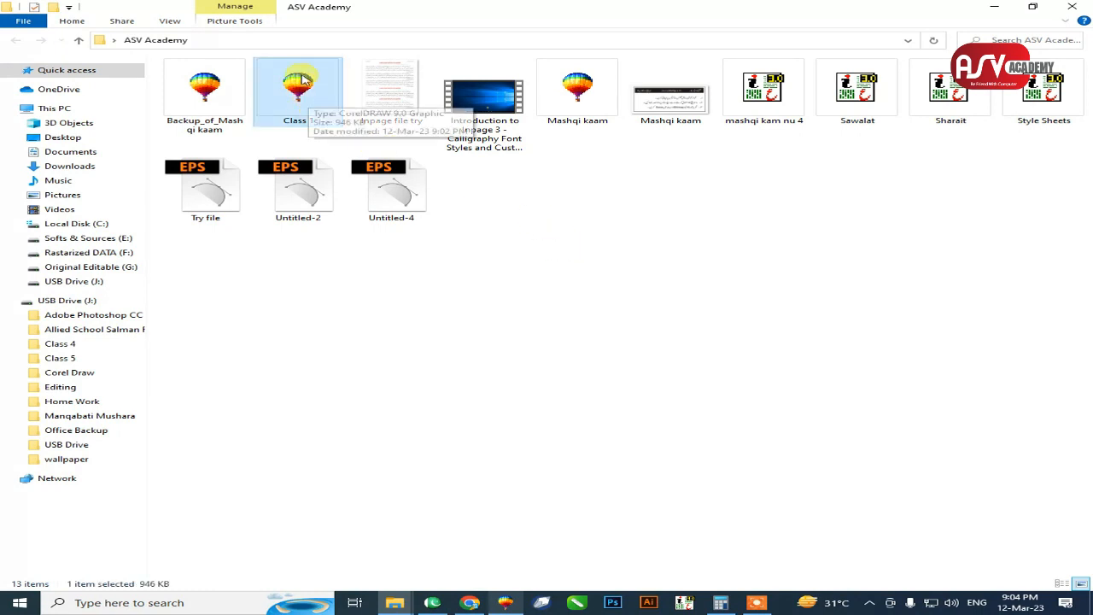
double_click(310, 100)
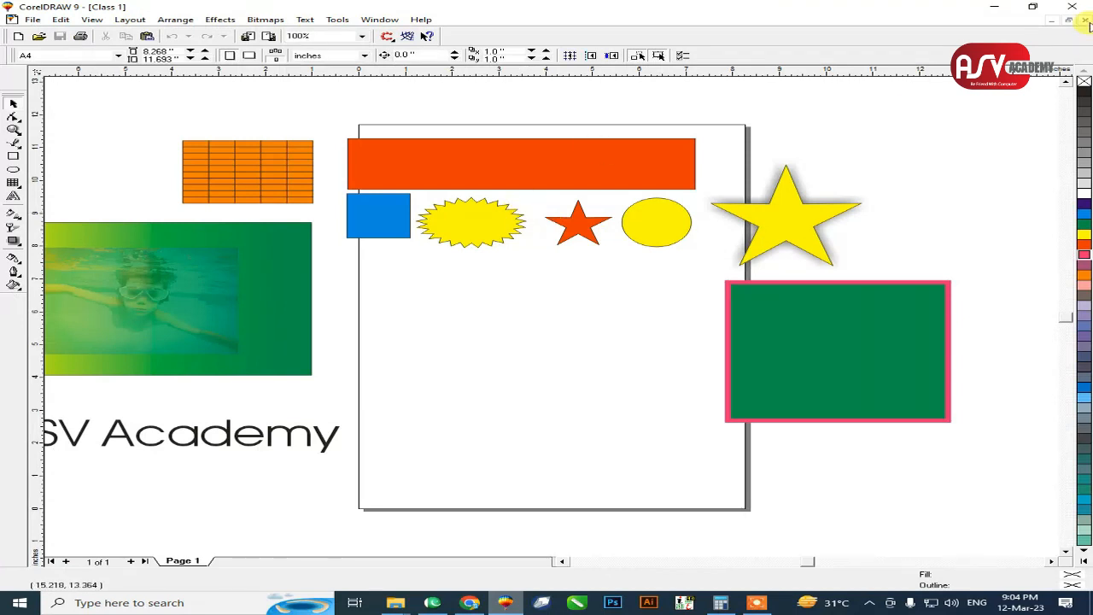
Close the Class 1 drawing and reopen it by dropping its file from the ASV Academy folder into the minimized CorelDRAW
left_click(1085, 19)
left_click(994, 7)
left_click_drag(295, 102, 481, 293)
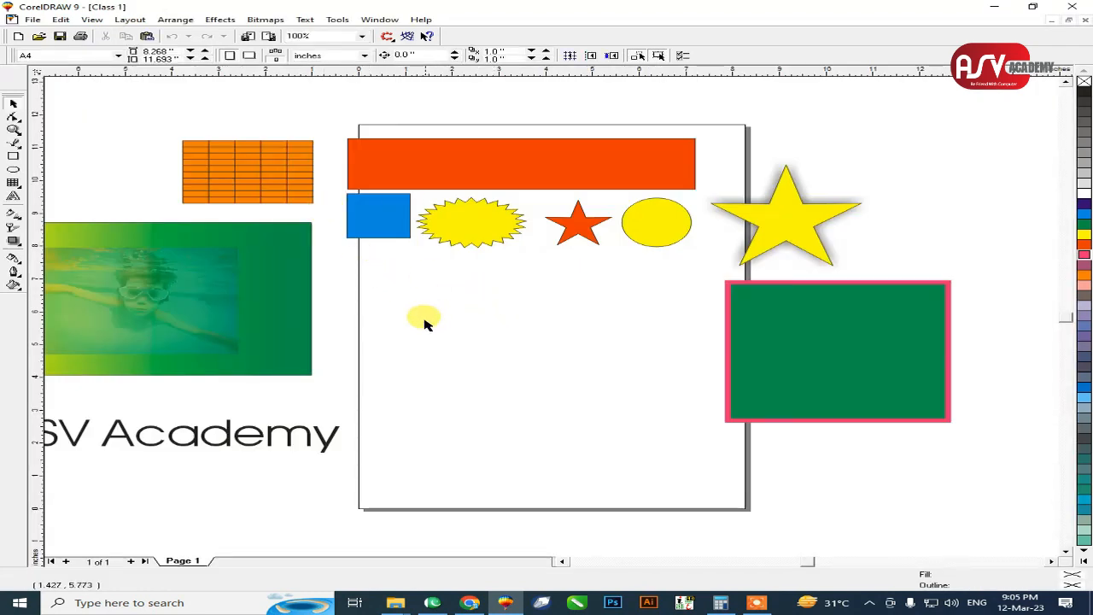
Move the large yellow star with the shadow above the gradient picture rectangle, beside the orange grid
key("F3")
left_click_drag(176, 215, 874, 481)
mouse_move(801, 445)
left_mouse_down()
mouse_move(769, 428)
mouse_move(802, 427)
left_mouse_up()
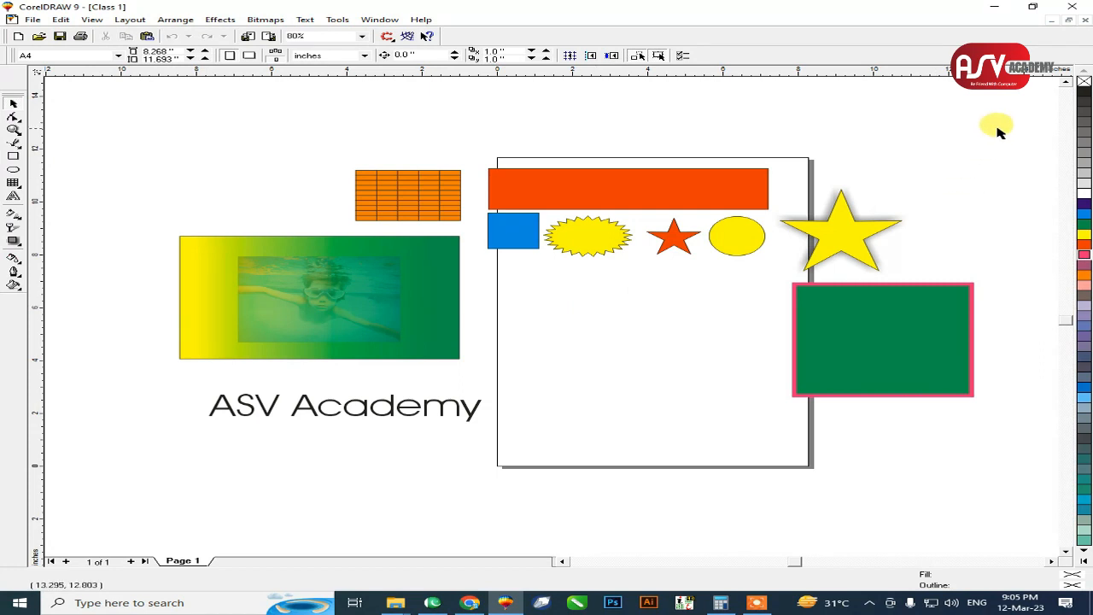
left_click_drag(979, 134, 779, 271)
left_click_drag(678, 289, 256, 190)
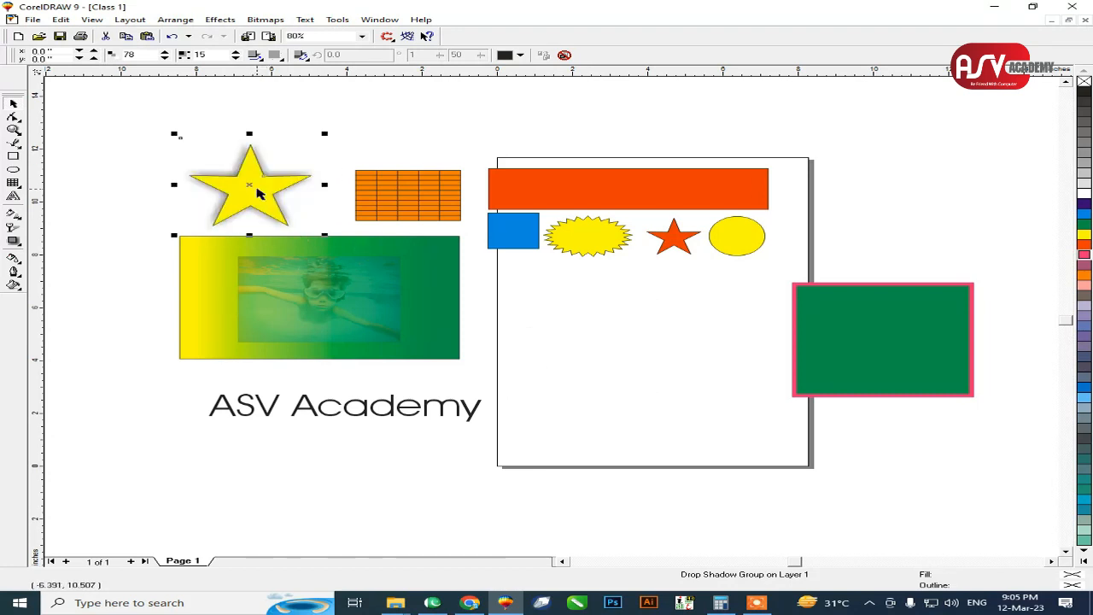
Move the green rectangle with the magenta outline onto the page below the small shapes and widen it to about 6.95 inches
left_click(683, 367)
left_click_drag(897, 337, 673, 322)
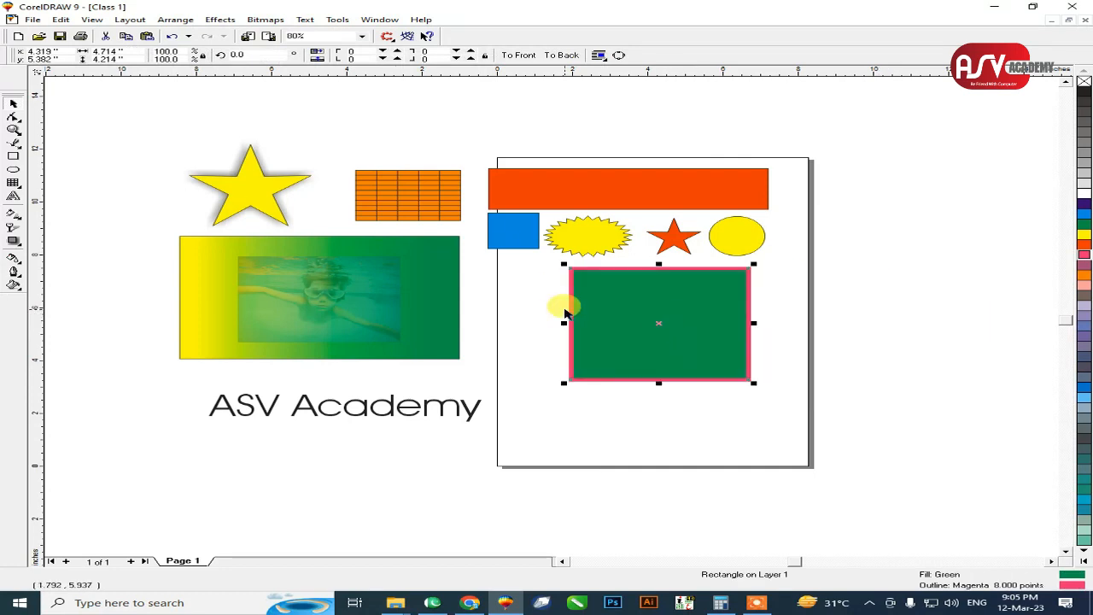
left_click_drag(559, 326, 480, 318)
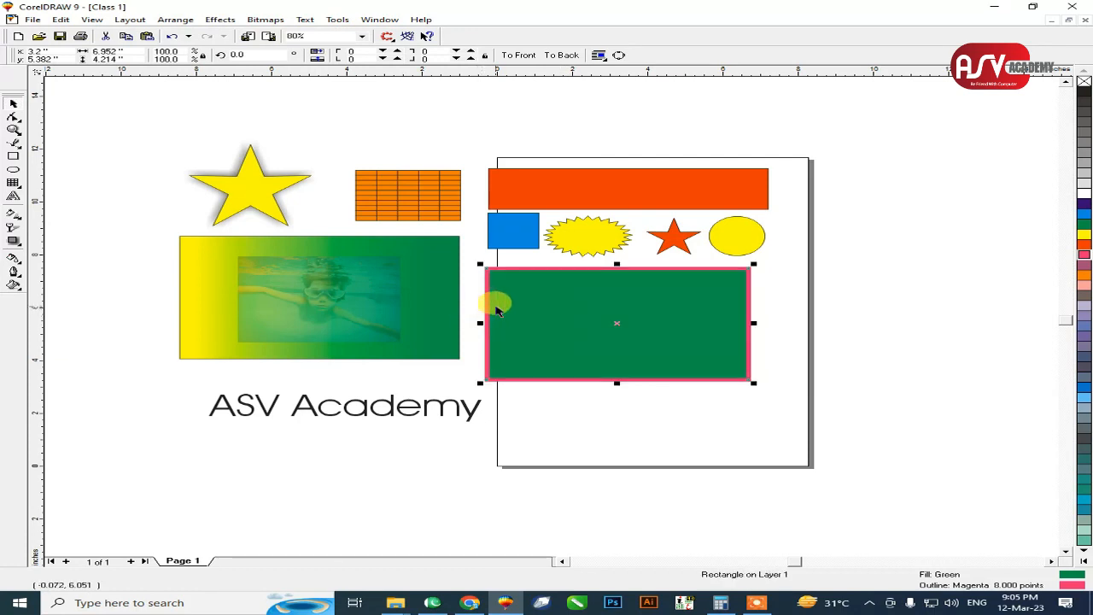
left_click(554, 464)
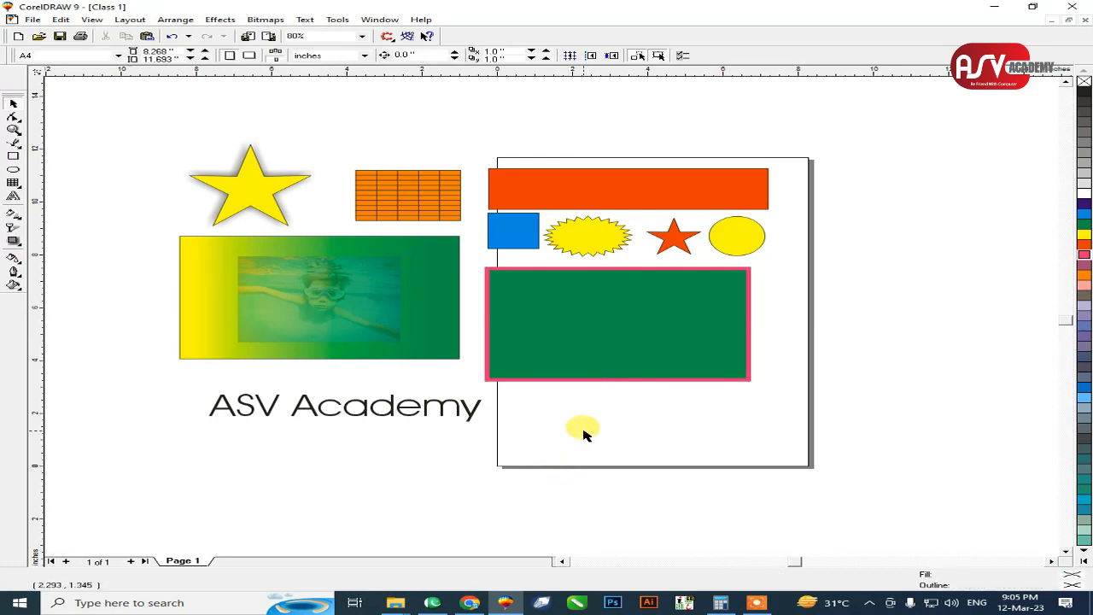